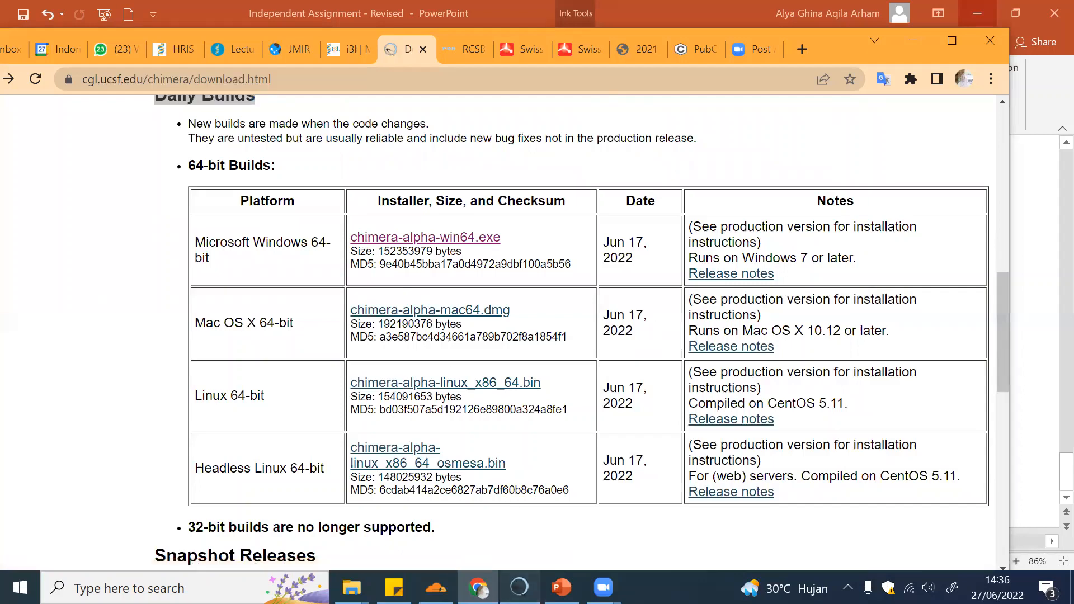
Switch to UCSF Chimera and open the dialog for fetching a structure by its database ID.
{"action": "left_click", "coordinate": [519, 587]}
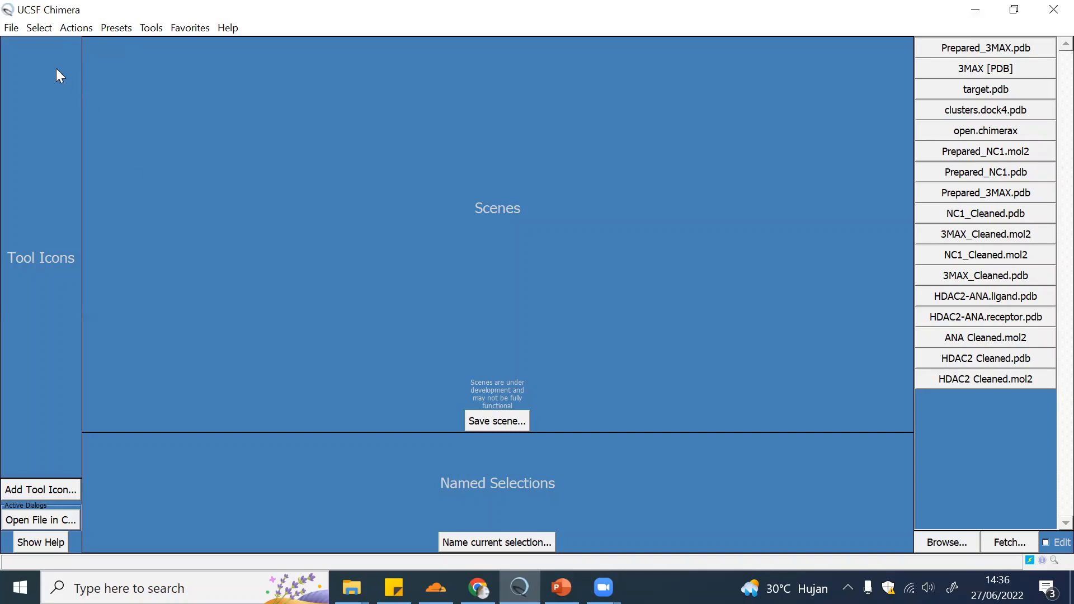
{"action": "left_click", "coordinate": [12, 28]}
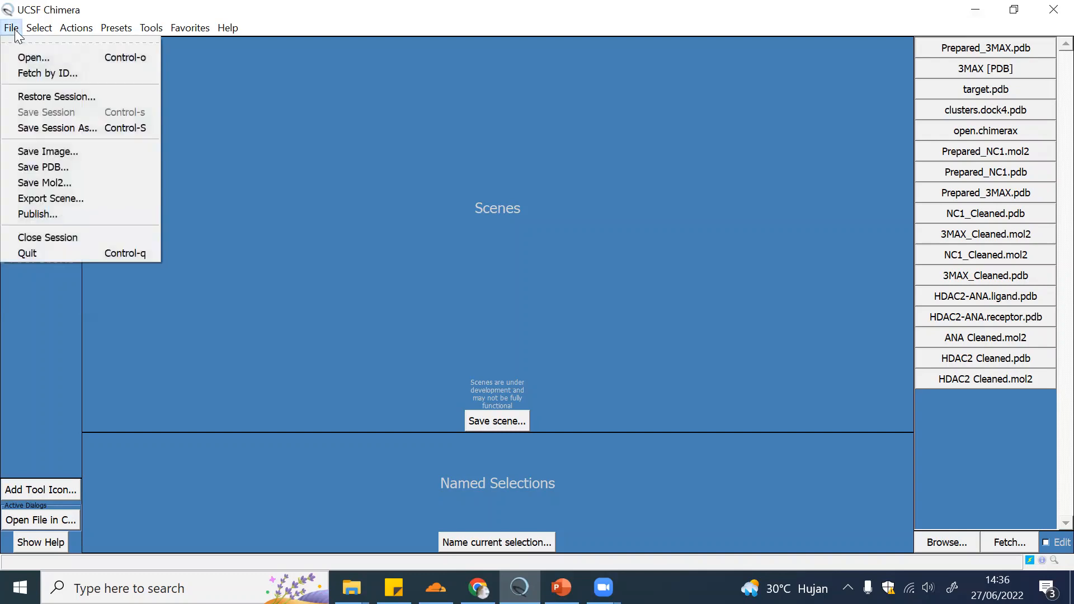
{"action": "left_click", "coordinate": [35, 78]}
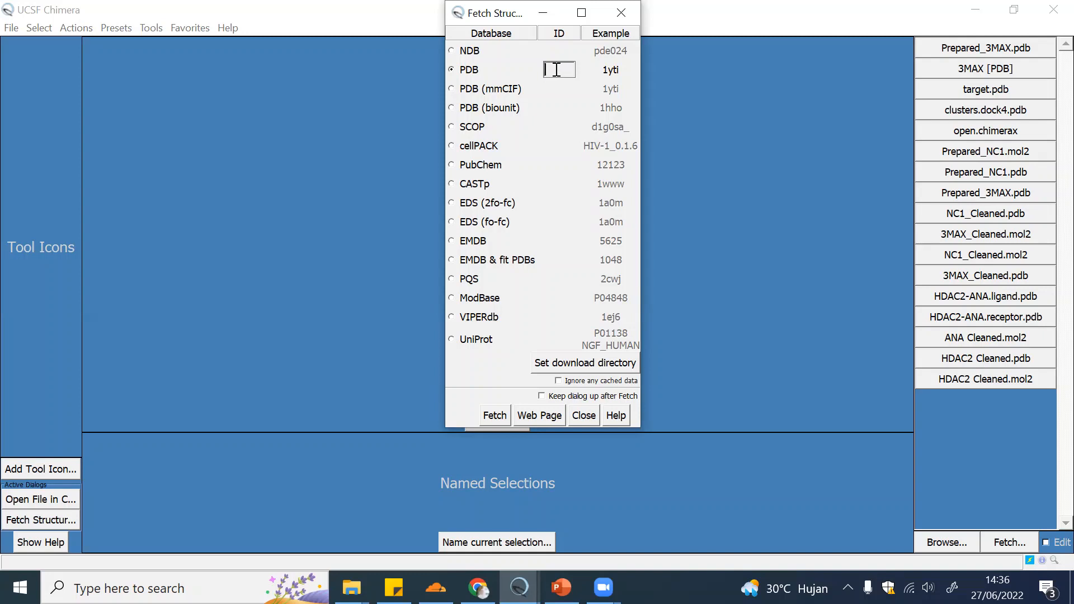
Switch to Chrome, search the web for "pdb" in a new tab and open the RCSB PDB homepage.
{"action": "mouse_move", "coordinate": [477, 587]}
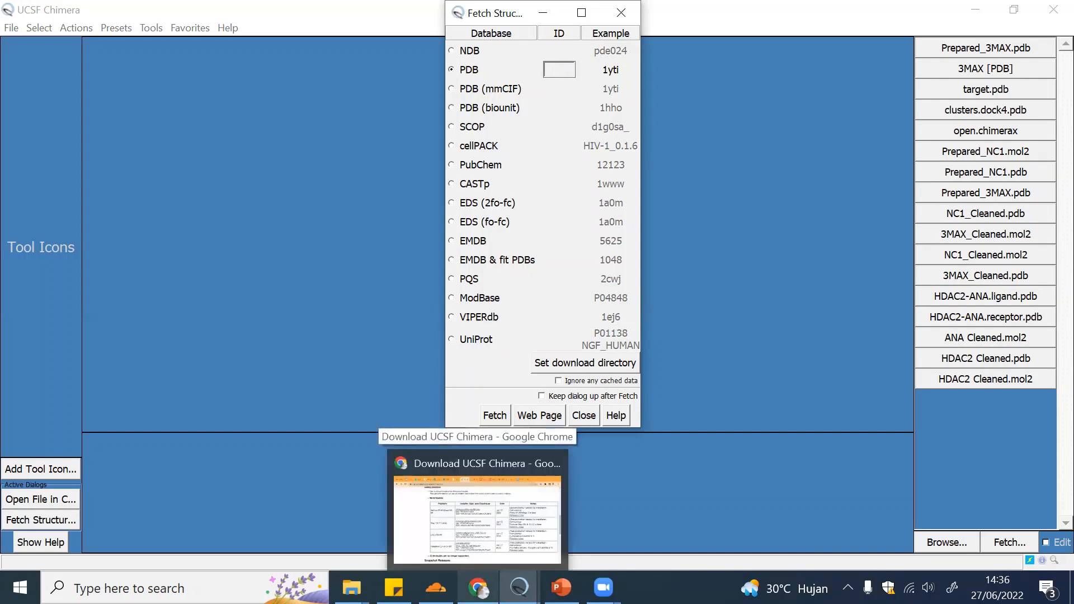
{"action": "left_click", "coordinate": [493, 545]}
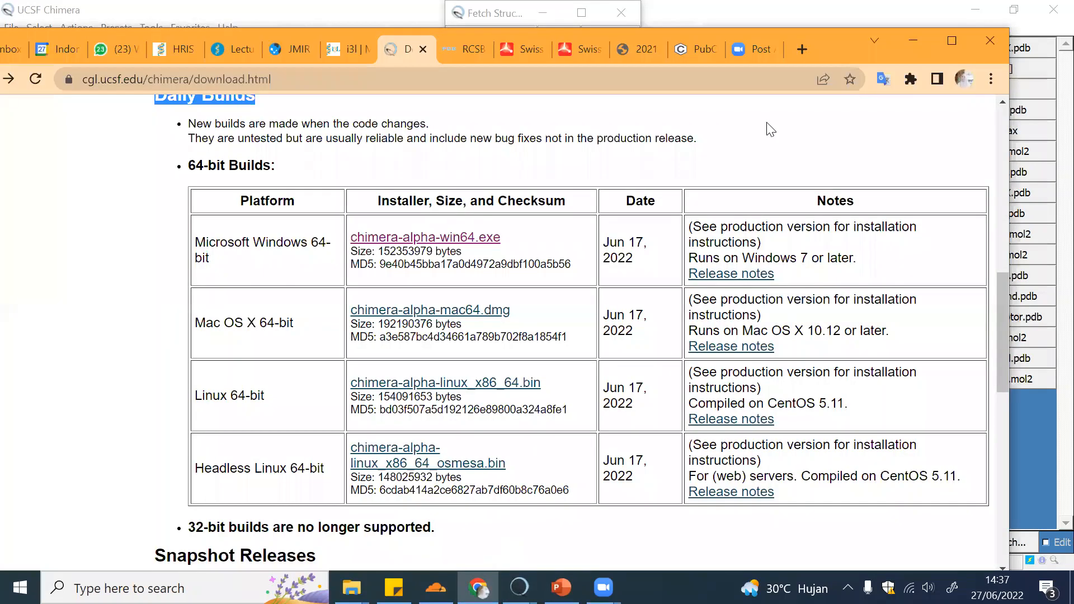
{"action": "left_click", "coordinate": [802, 54]}
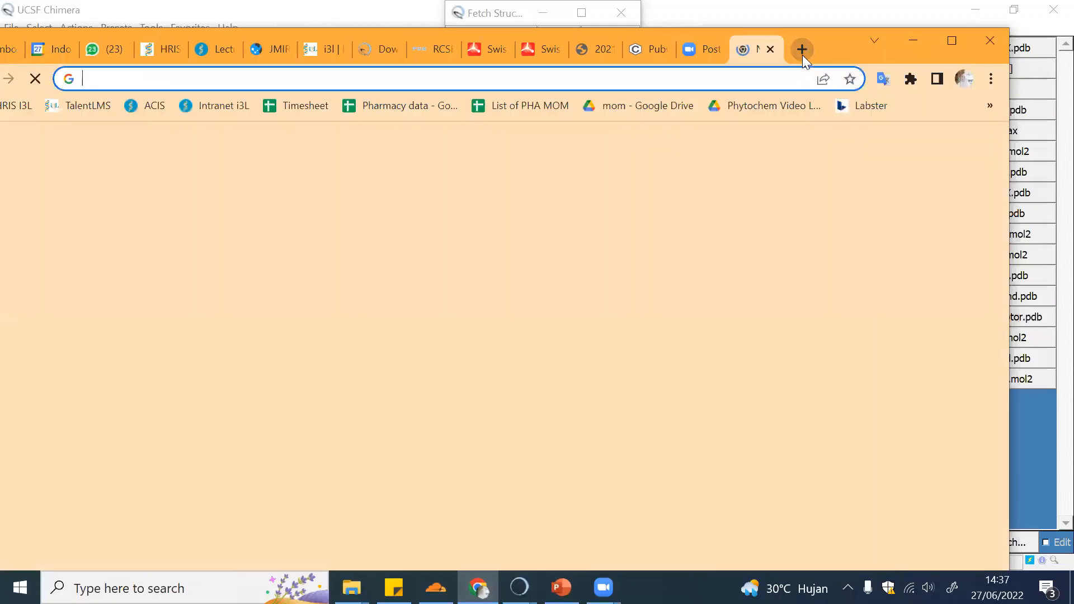
{"action": "type", "text": "pdb"}
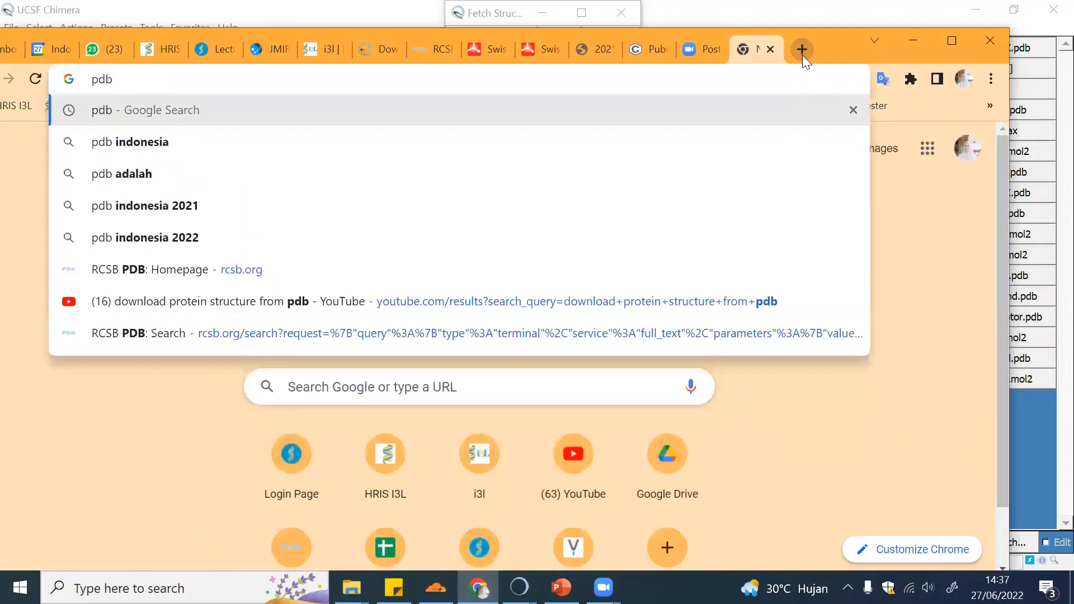
{"action": "key", "text": "Return"}
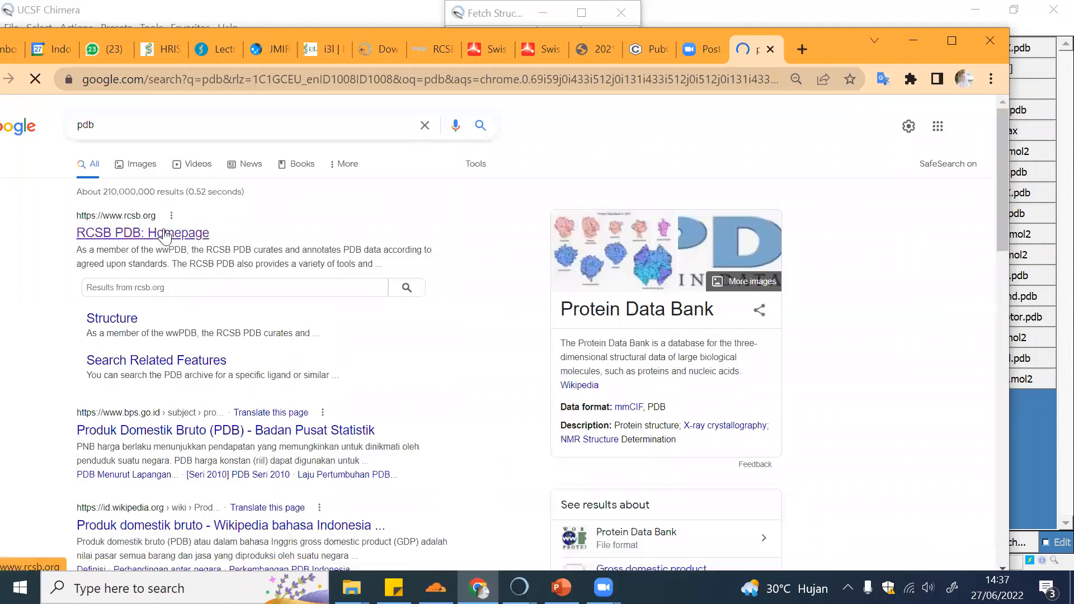
{"action": "left_click", "coordinate": [164, 235]}
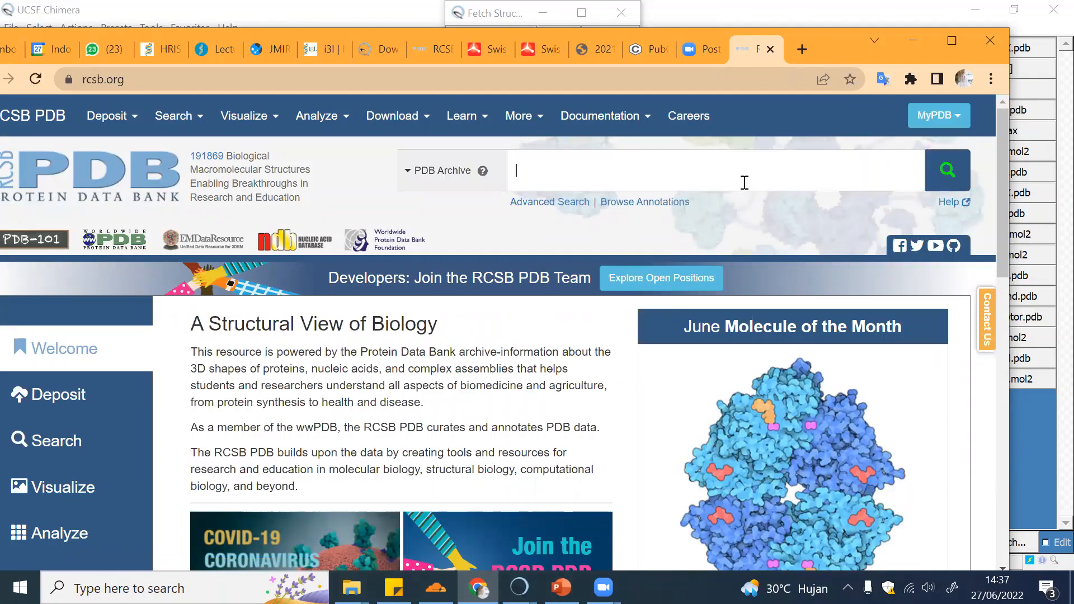
Search the PDB archive for HDAC2 and browse the matching structures.
{"action": "type", "text": "HDAC2"}
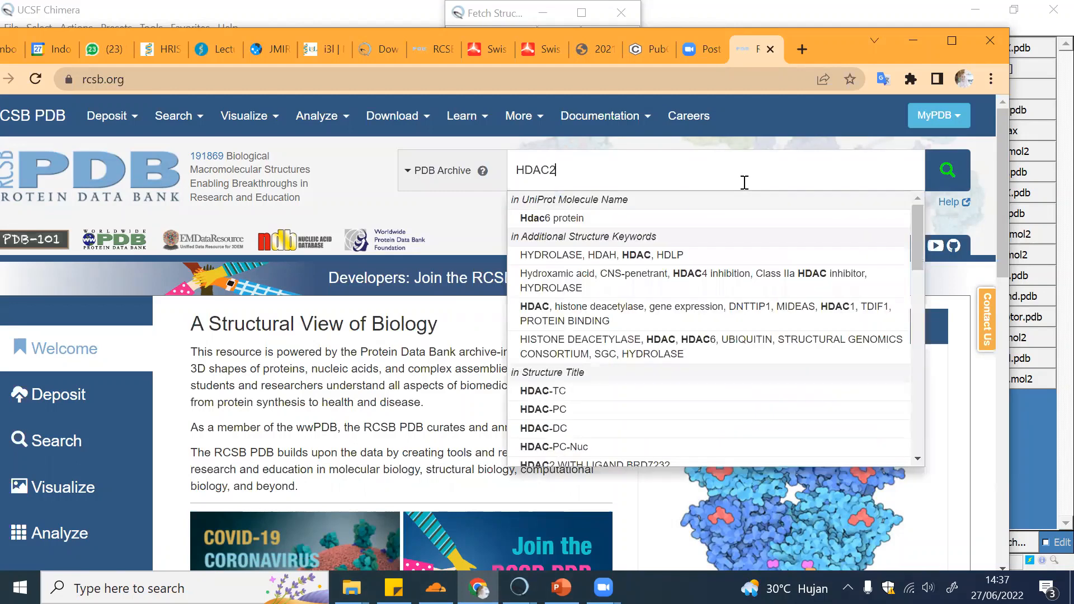
{"action": "left_click", "coordinate": [950, 173]}
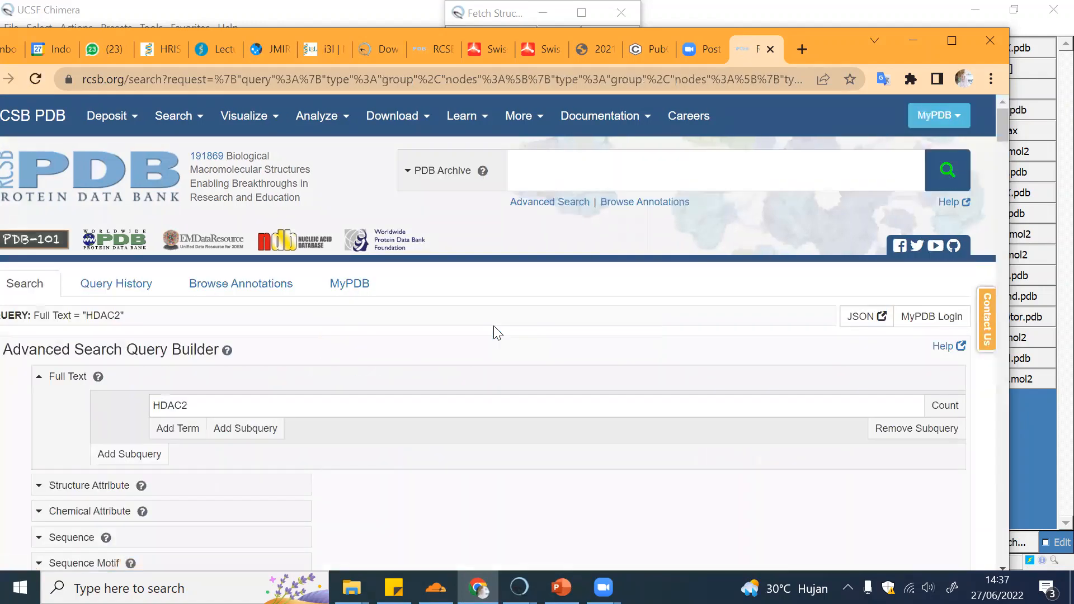
{"action": "scroll", "coordinate": [493, 330], "scroll_direction": "down", "scroll_amount": 5}
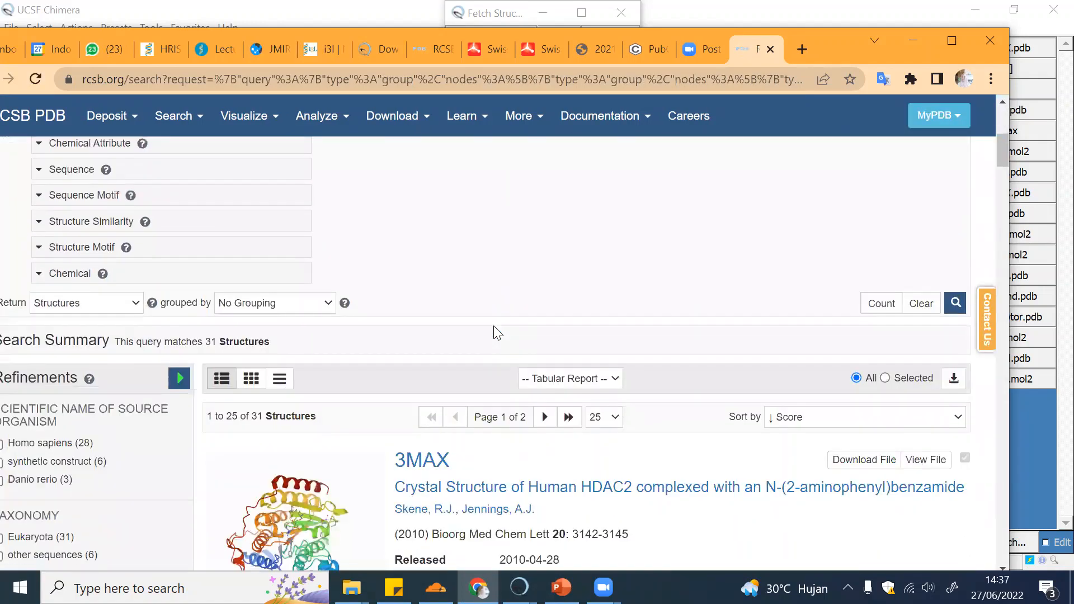
{"action": "scroll", "coordinate": [494, 328], "scroll_direction": "down", "scroll_amount": 7}
{"action": "scroll", "coordinate": [494, 330], "scroll_direction": "down", "scroll_amount": 7}
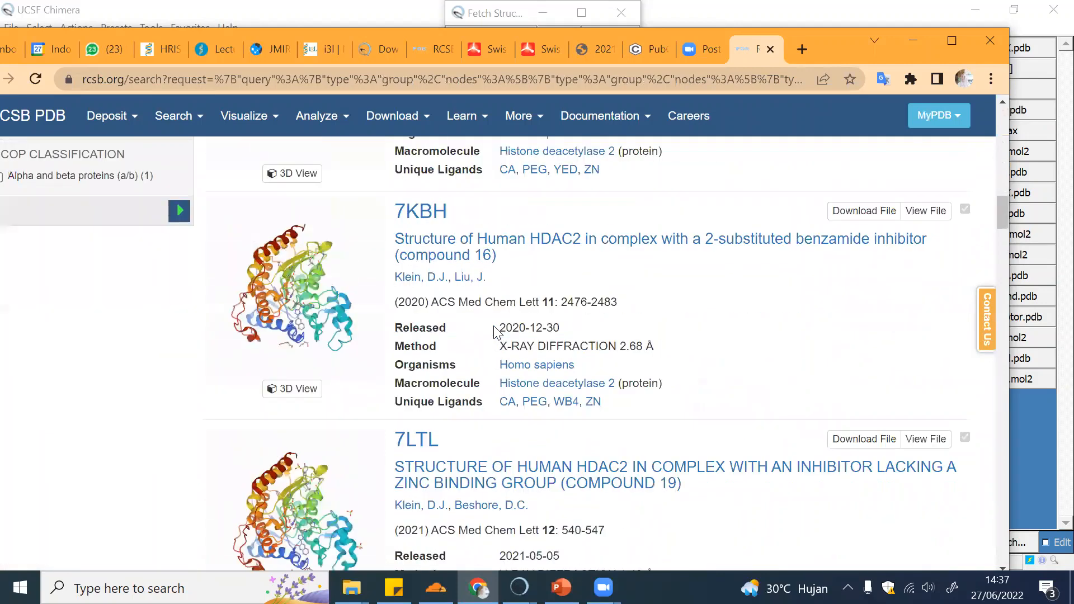
{"action": "scroll", "coordinate": [494, 330], "scroll_direction": "up", "scroll_amount": 15}
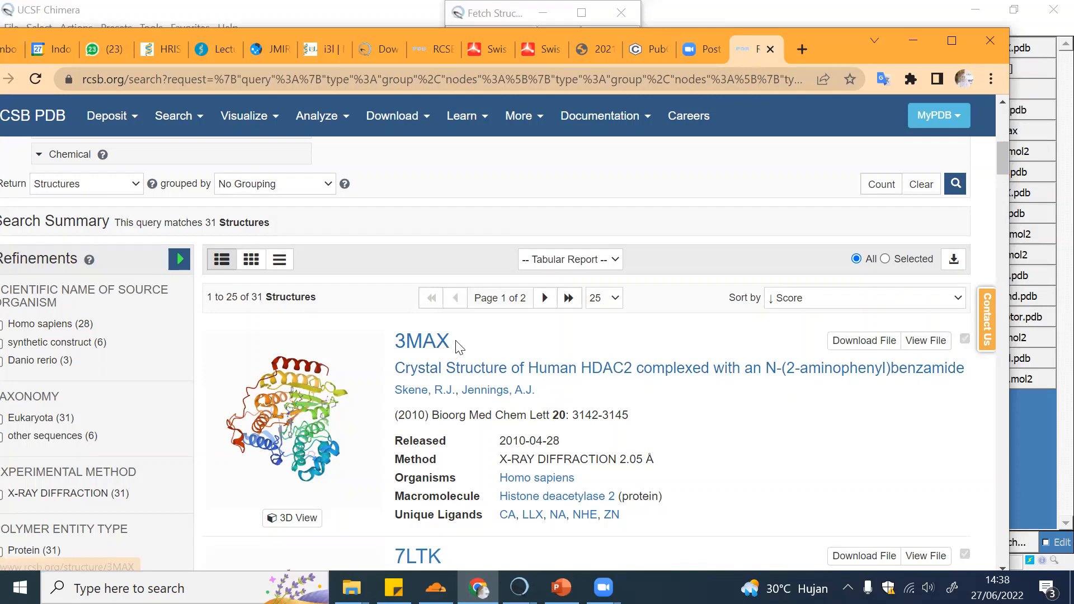
Copy the ID 3MAX from the search results and fetch that PDB structure in UCSF Chimera.
{"action": "left_click_drag", "start_coordinate": [455, 345], "coordinate": [398, 344]}
{"action": "key", "text": "ctrl+c"}
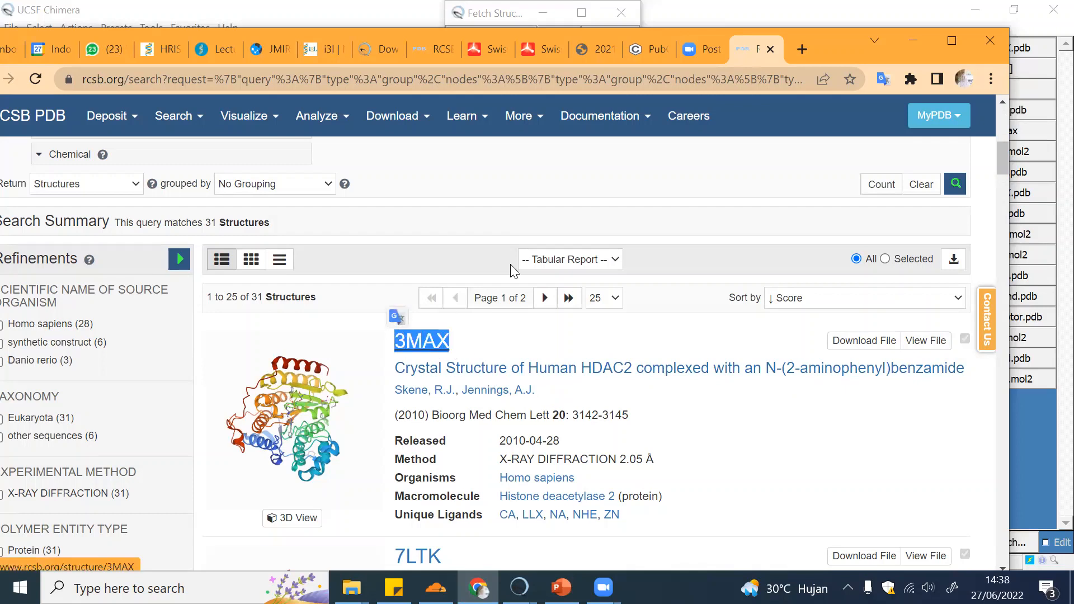
{"action": "left_click", "coordinate": [519, 587]}
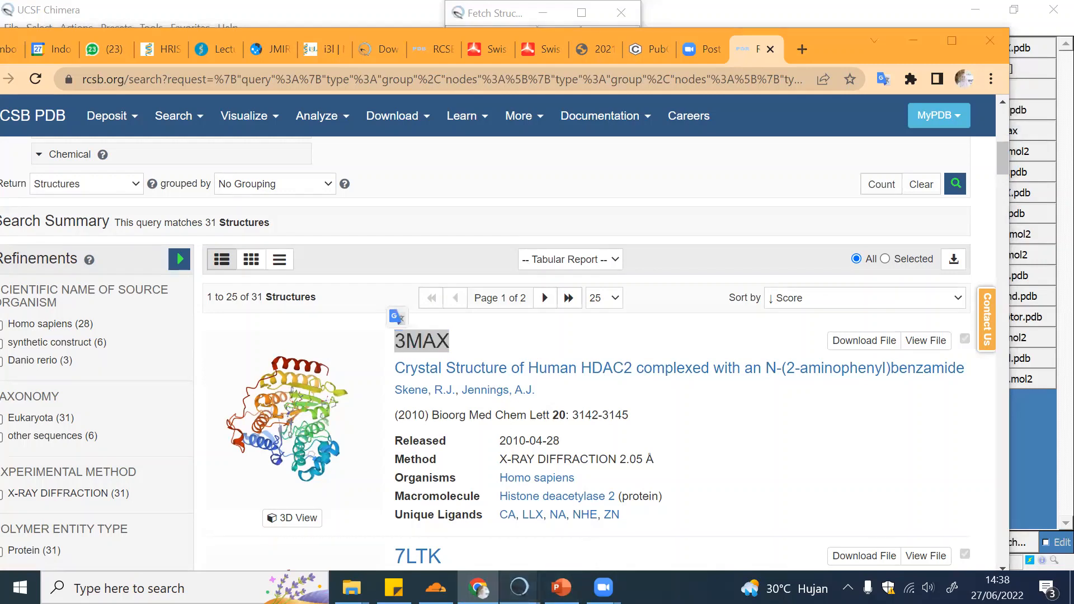
{"action": "left_click", "coordinate": [618, 521]}
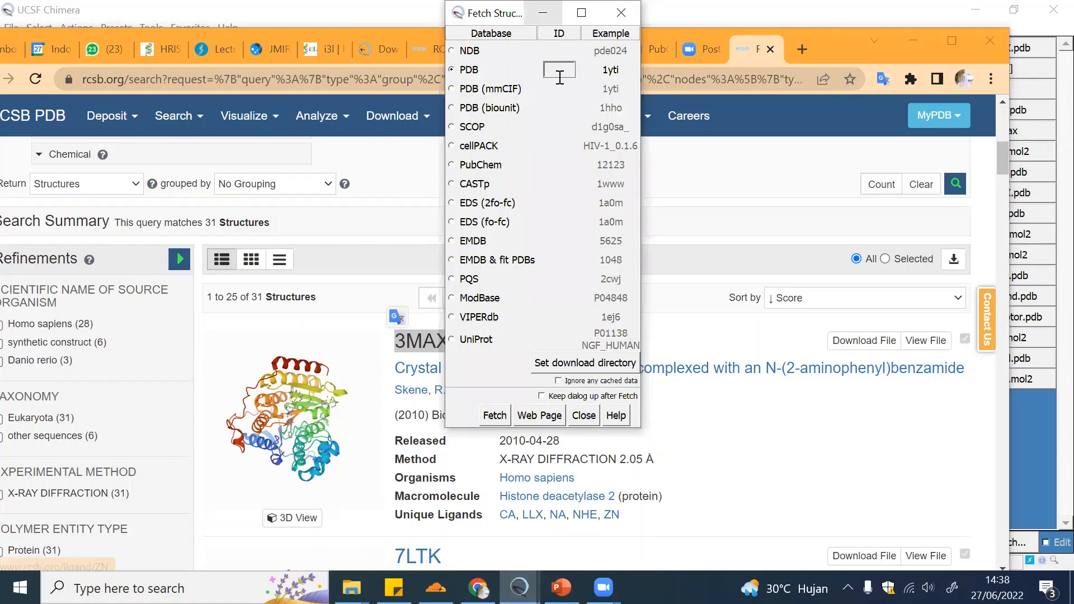
{"action": "key", "text": "ctrl+v"}
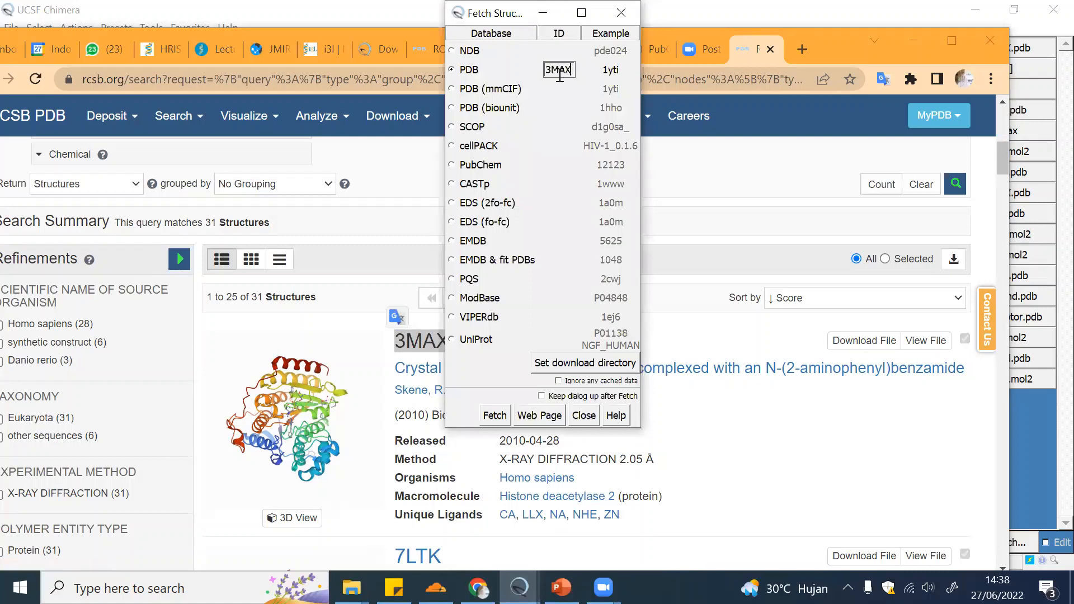
{"action": "left_click", "coordinate": [495, 415]}
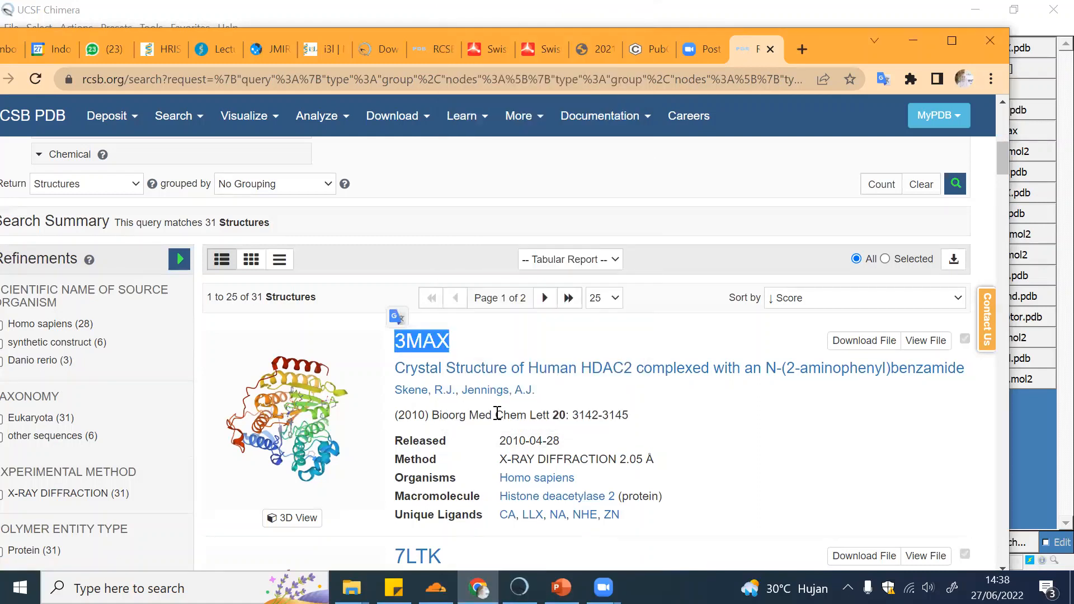
Switch back to UCSF Chimera and examine the loaded 3MAX protein structure from several angles.
{"action": "left_click", "coordinate": [520, 587]}
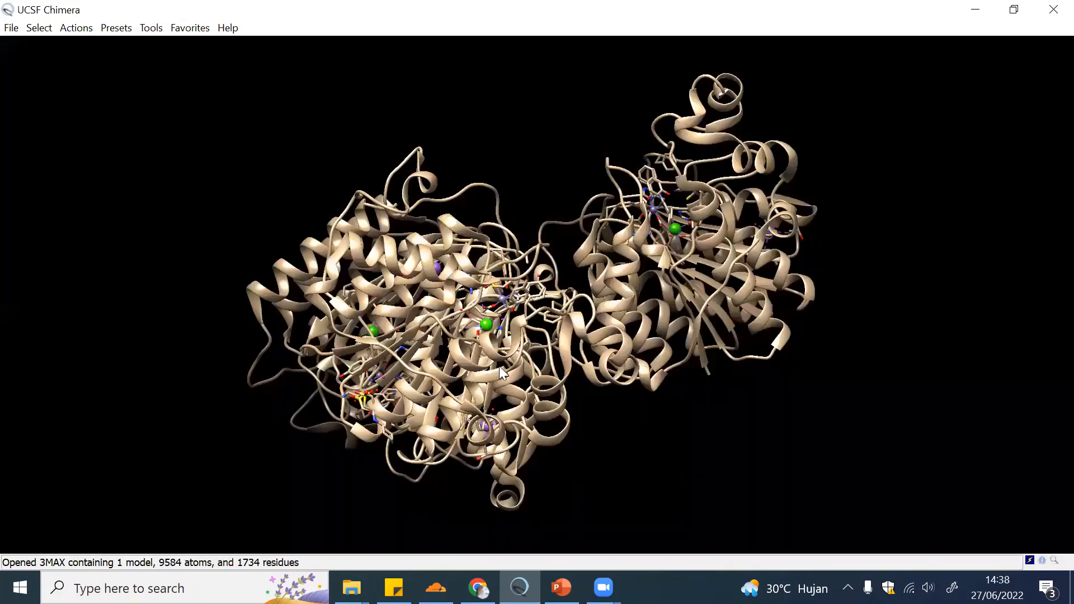
{"action": "left_click_drag", "start_coordinate": [499, 365], "coordinate": [382, 378]}
{"action": "left_click_drag", "start_coordinate": [637, 278], "coordinate": [690, 413]}
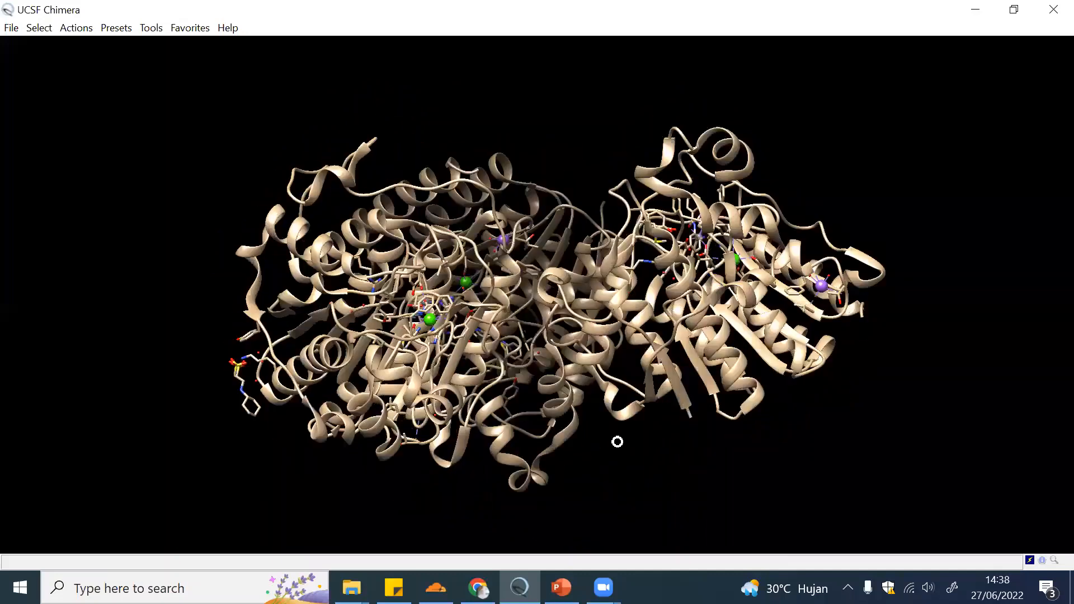
{"action": "left_click_drag", "start_coordinate": [616, 438], "coordinate": [587, 446]}
{"action": "left_click_drag", "start_coordinate": [444, 398], "coordinate": [365, 353]}
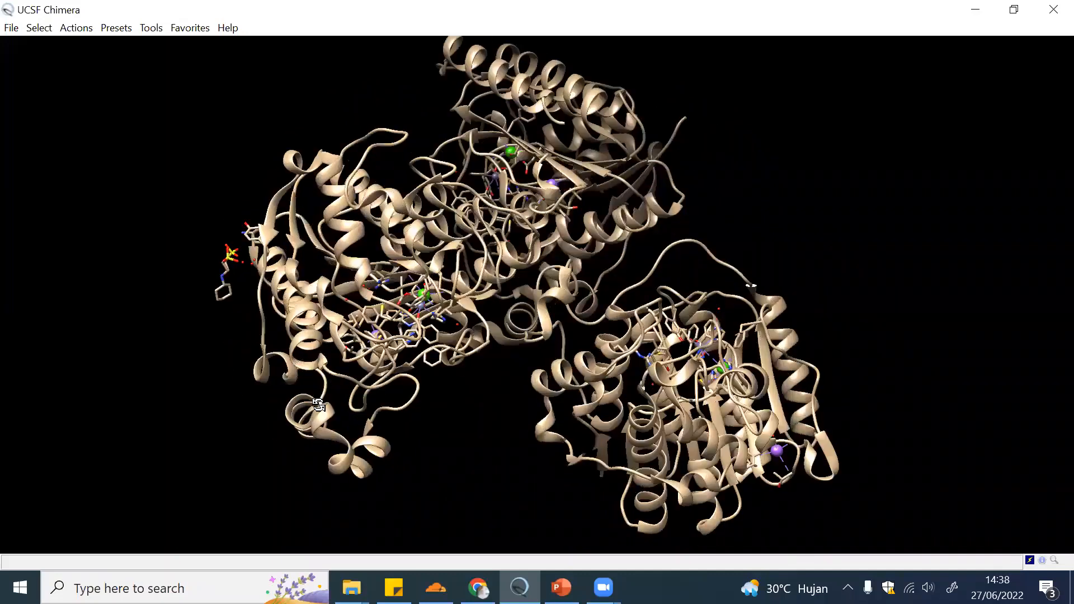
{"action": "left_click_drag", "start_coordinate": [351, 402], "coordinate": [672, 288]}
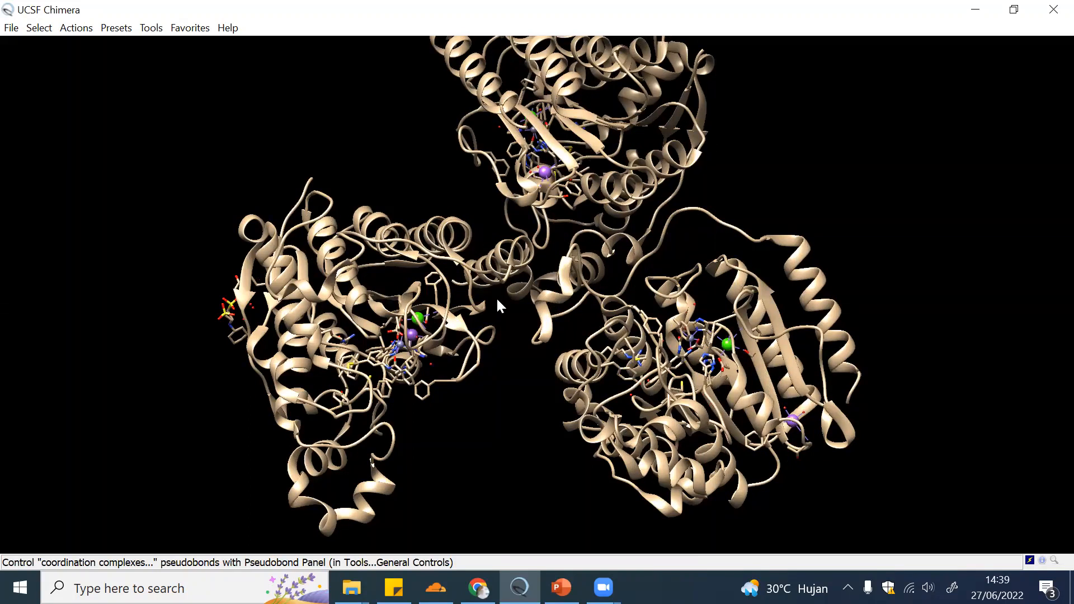
Check which chains of the 3MAX structure are available for selection.
{"action": "left_click", "coordinate": [39, 28]}
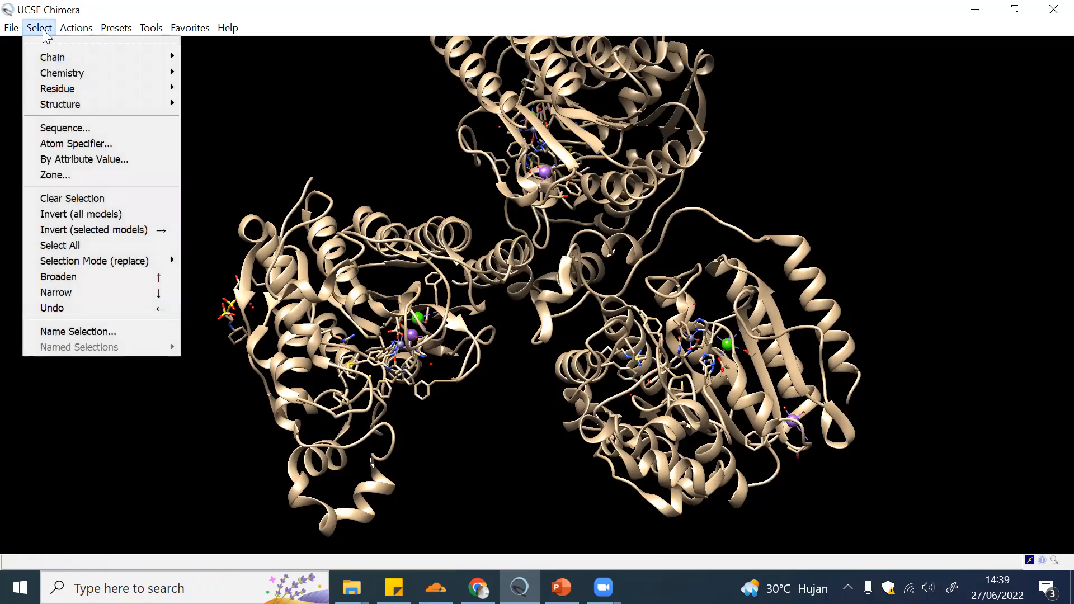
{"action": "mouse_move", "coordinate": [68, 59]}
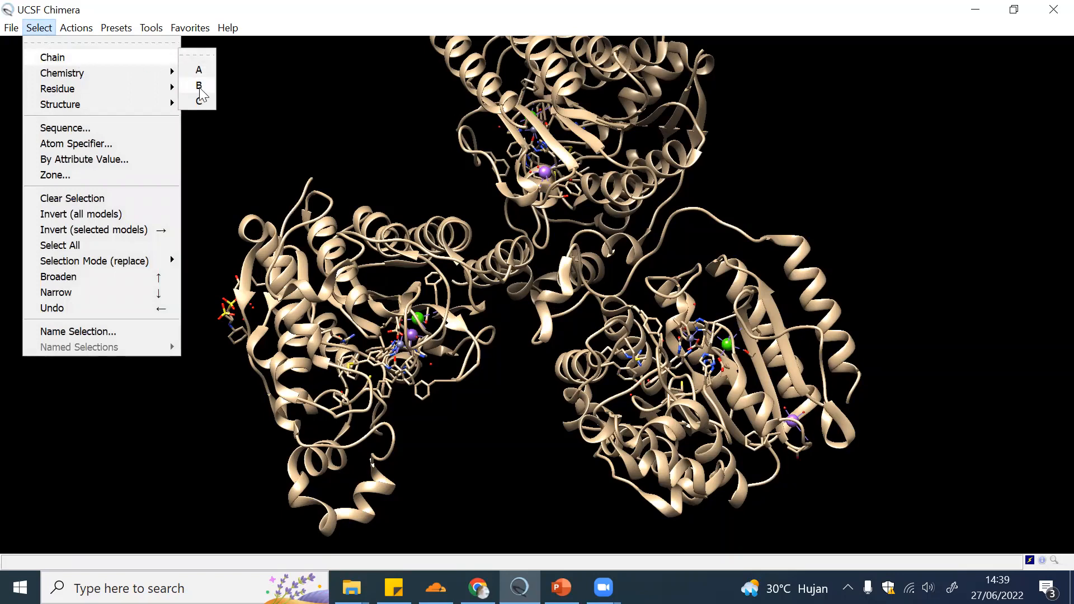
{"action": "left_click", "coordinate": [442, 106]}
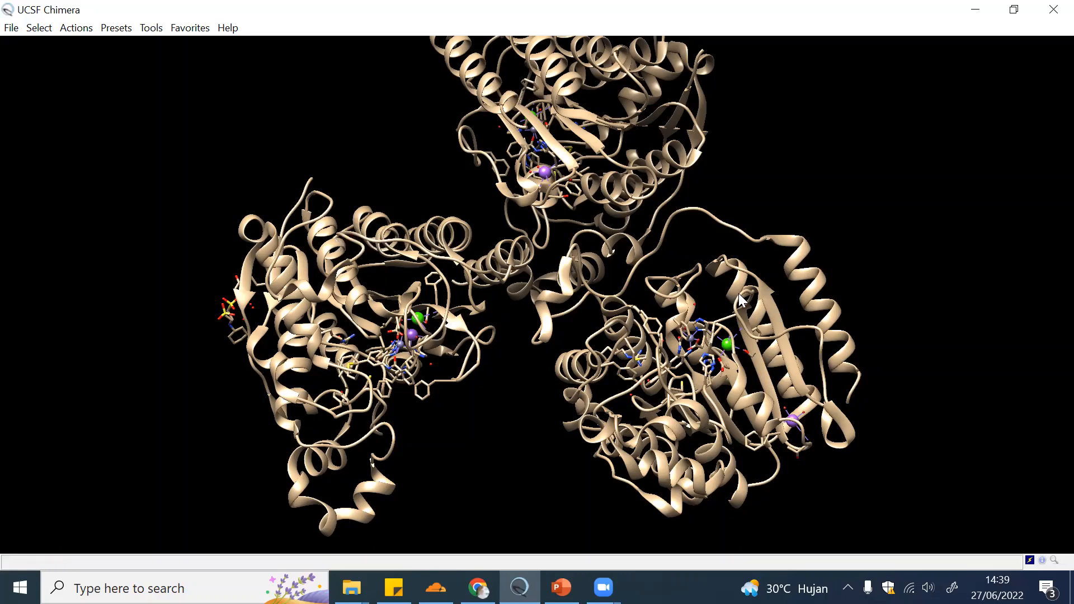
Select the CA residues and examine where they sit in the structure.
{"action": "left_click", "coordinate": [43, 34]}
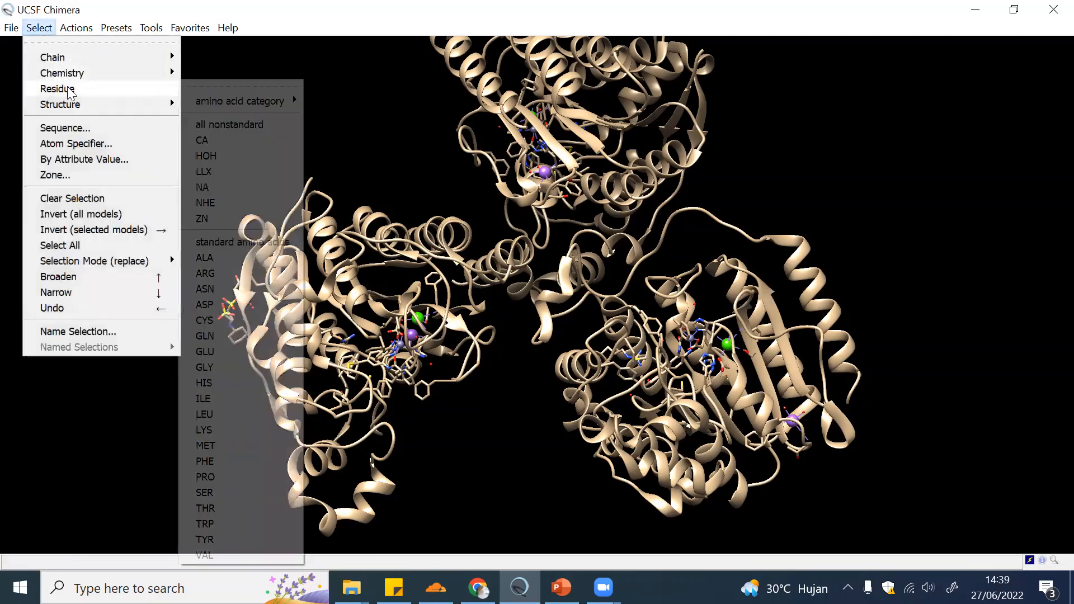
{"action": "mouse_move", "coordinate": [69, 91]}
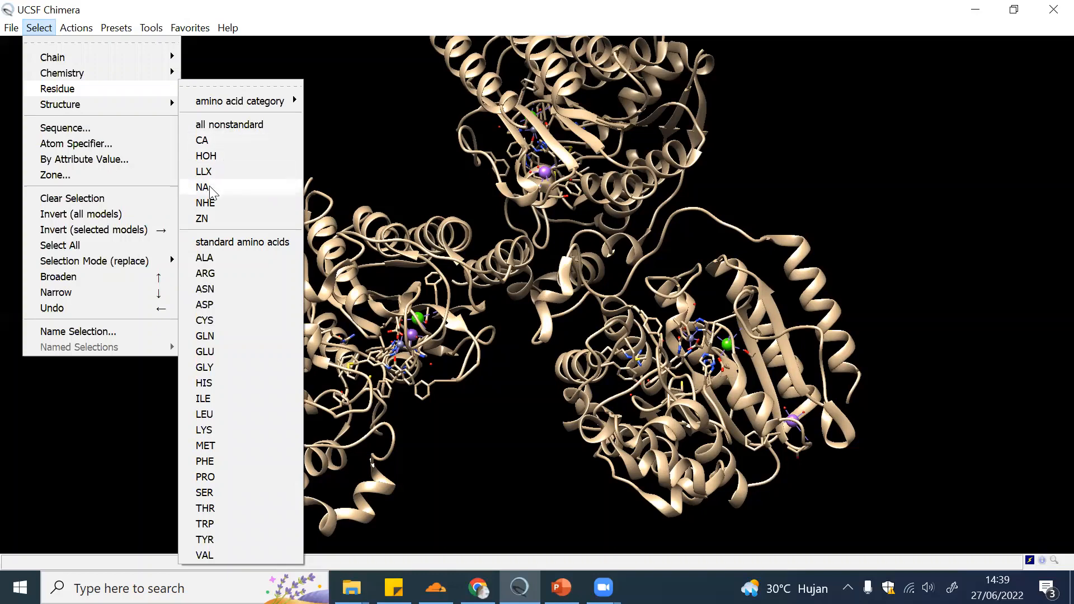
{"action": "left_click", "coordinate": [217, 139]}
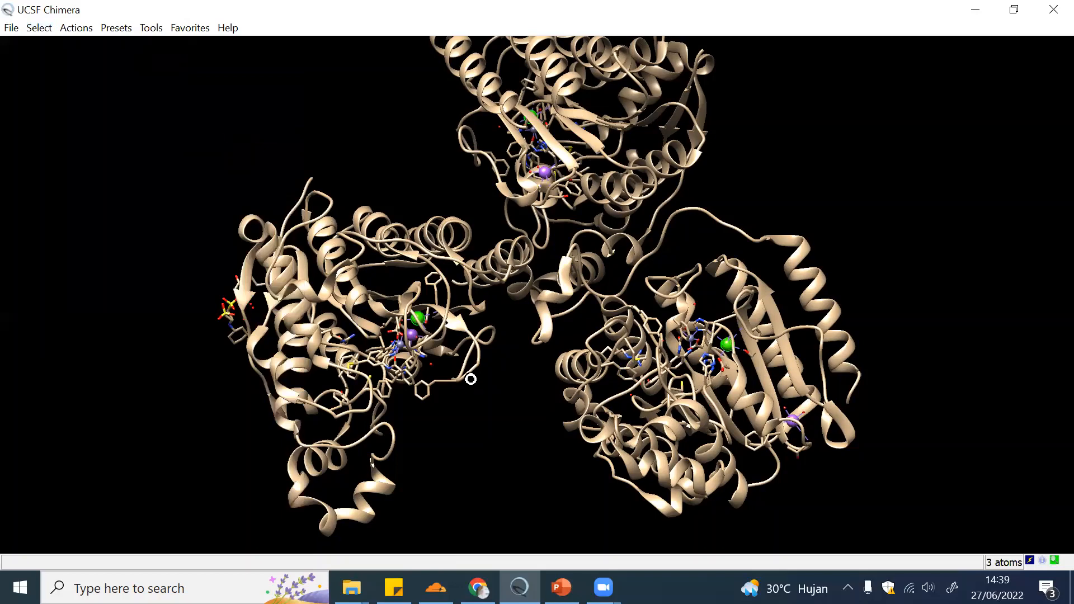
{"action": "left_click_drag", "start_coordinate": [471, 379], "coordinate": [422, 318]}
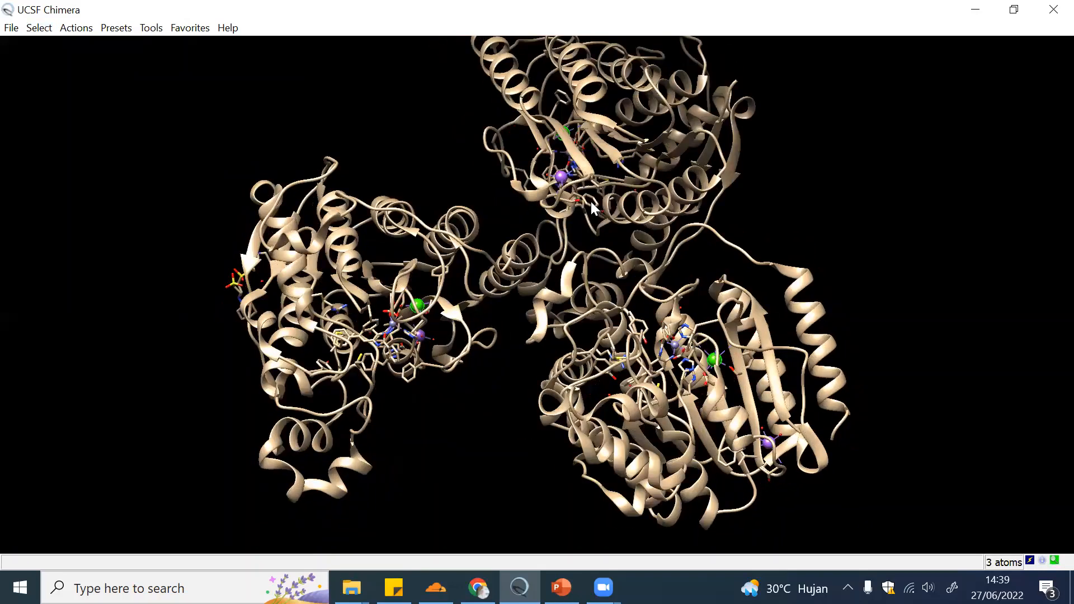
{"action": "left_click_drag", "start_coordinate": [565, 324], "coordinate": [585, 256]}
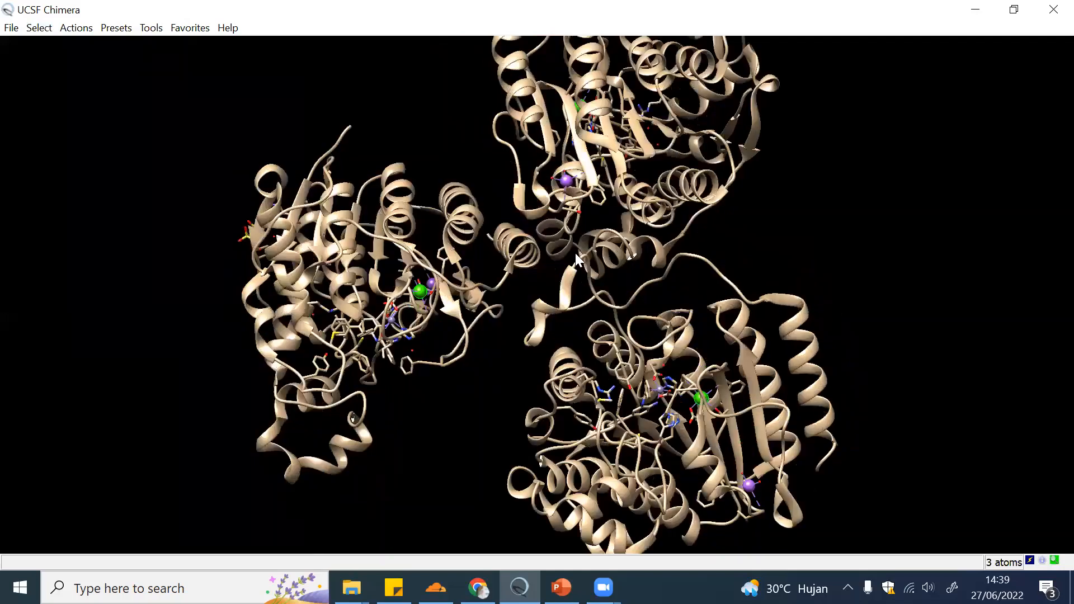
{"action": "left_click_drag", "start_coordinate": [421, 313], "coordinate": [431, 313]}
{"action": "left_click_drag", "start_coordinate": [706, 372], "coordinate": [615, 381]}
{"action": "left_click_drag", "start_coordinate": [546, 416], "coordinate": [633, 420]}
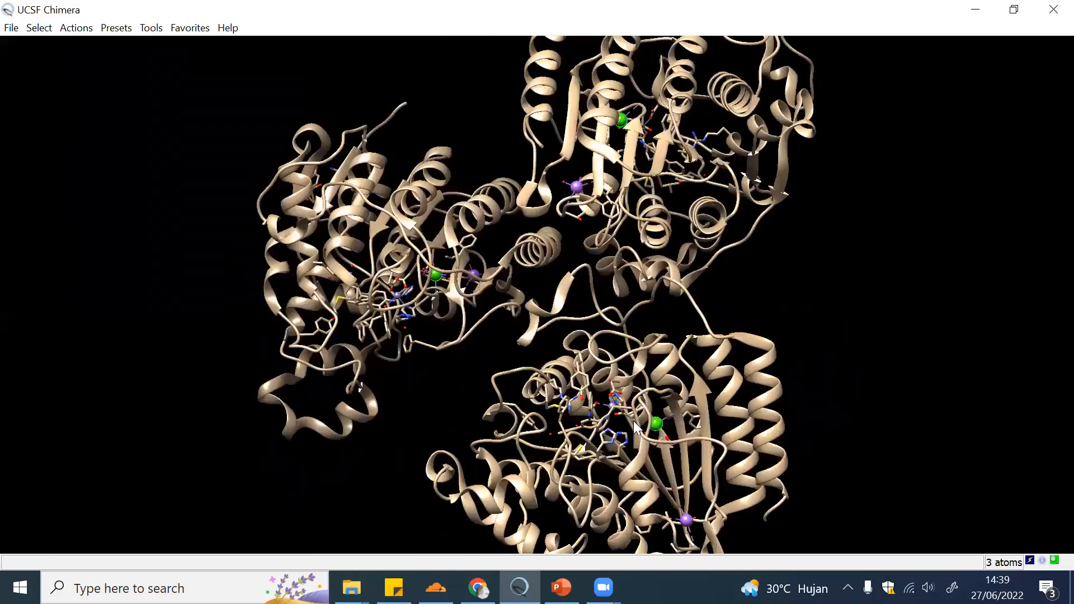
Select the ZN residues in place of the CA residues and locate them in the structure.
{"action": "left_click", "coordinate": [40, 28]}
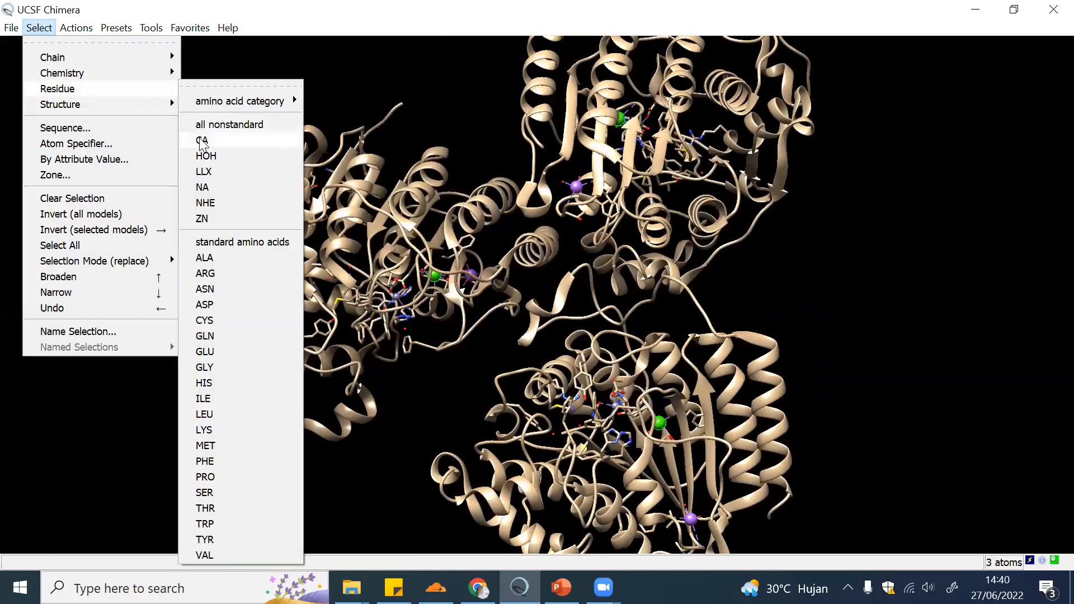
{"action": "left_click", "coordinate": [223, 217]}
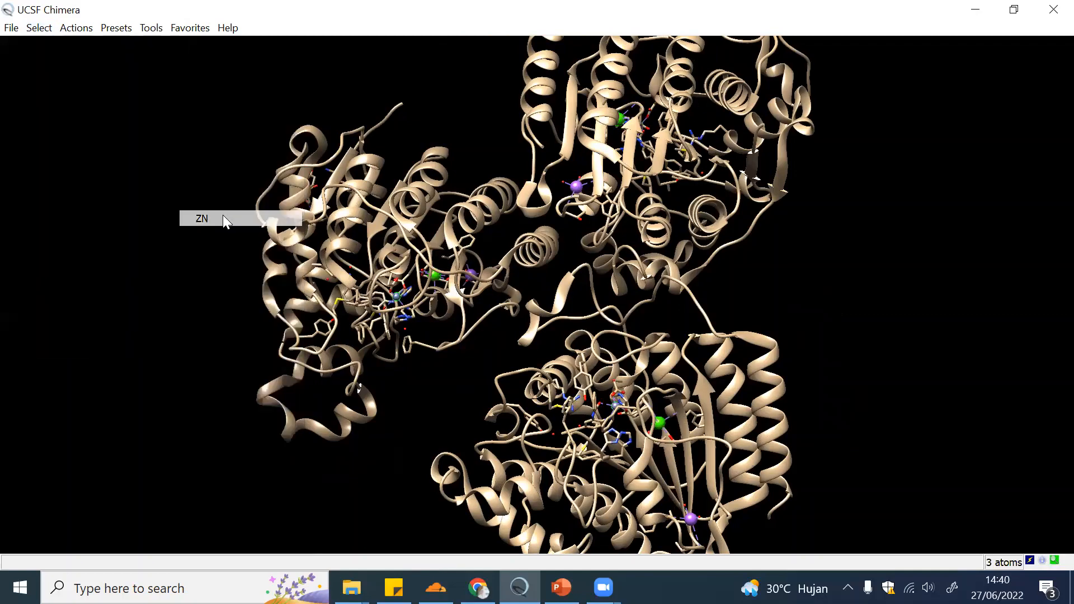
{"action": "left_click_drag", "start_coordinate": [484, 297], "coordinate": [419, 297]}
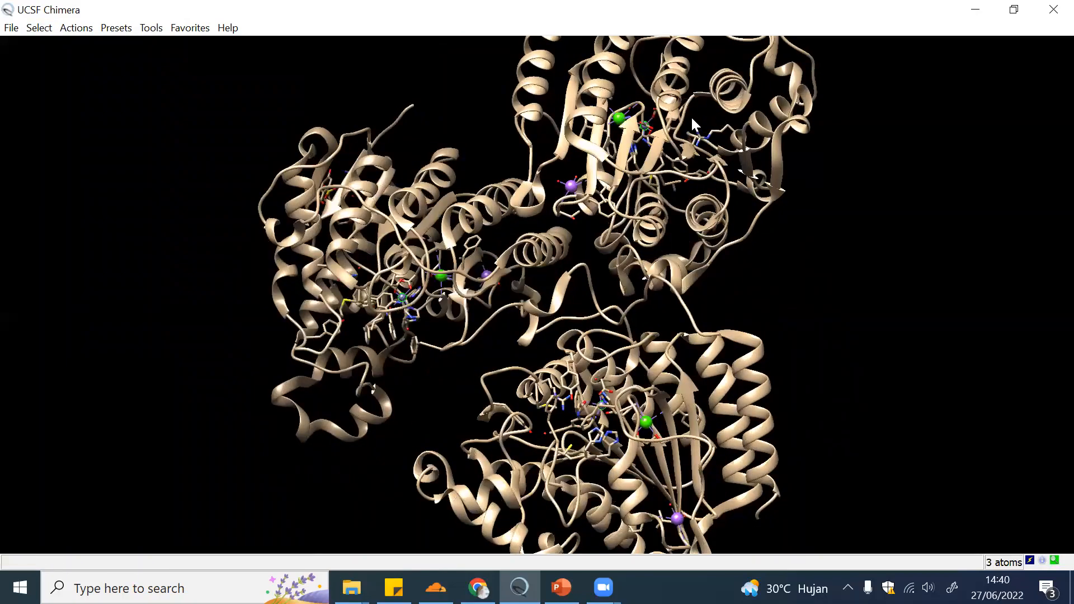
Select the LLX residues in place of the ZN residues and examine where they bind in each chain.
{"action": "left_click_drag", "start_coordinate": [579, 192], "coordinate": [689, 177]}
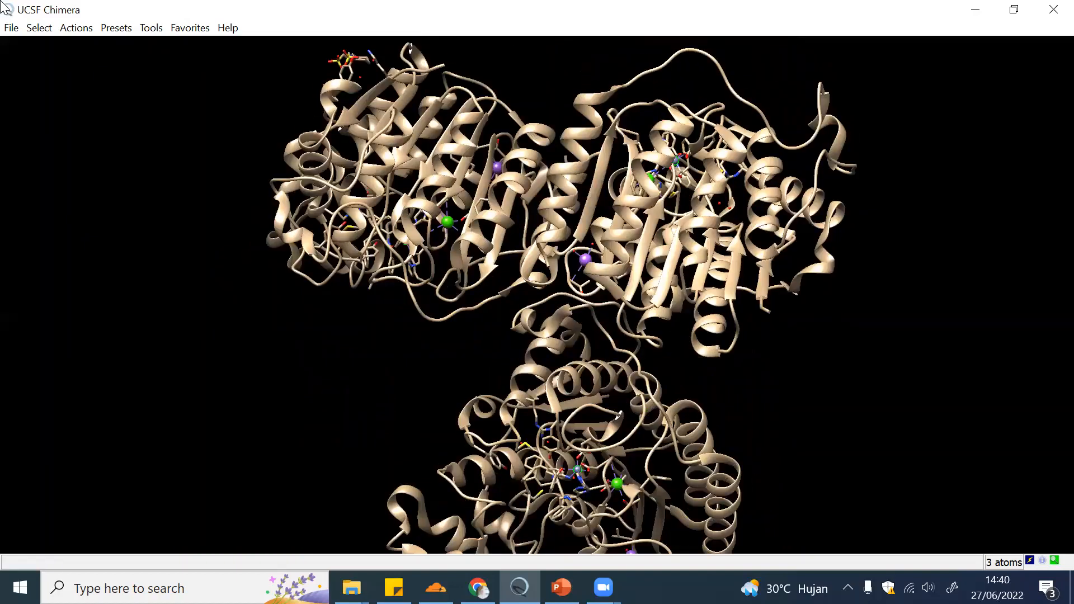
{"action": "left_click", "coordinate": [47, 30]}
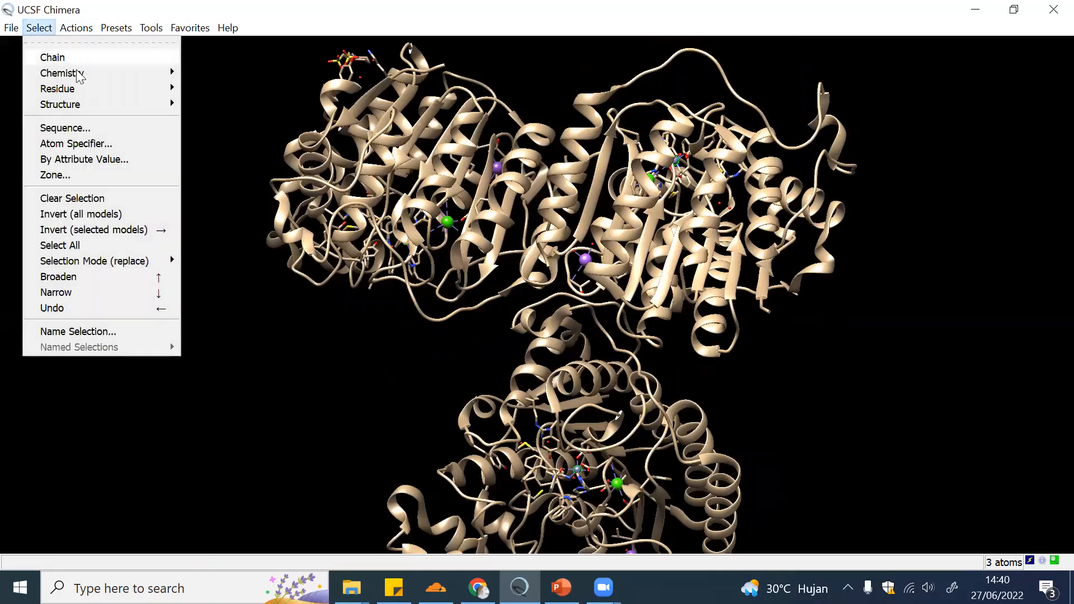
{"action": "mouse_move", "coordinate": [94, 88]}
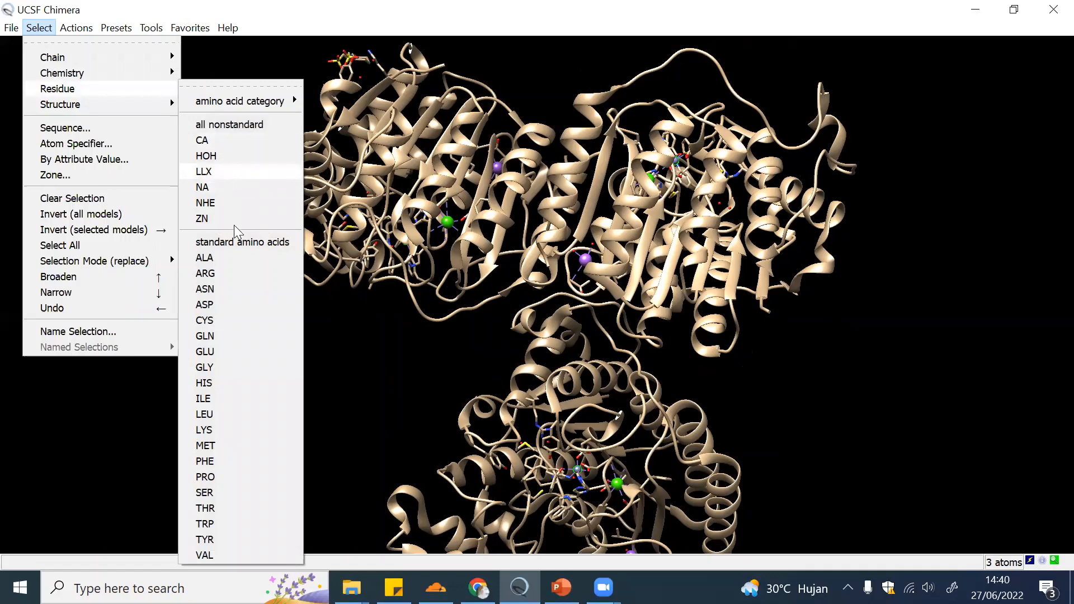
{"action": "left_click", "coordinate": [226, 172]}
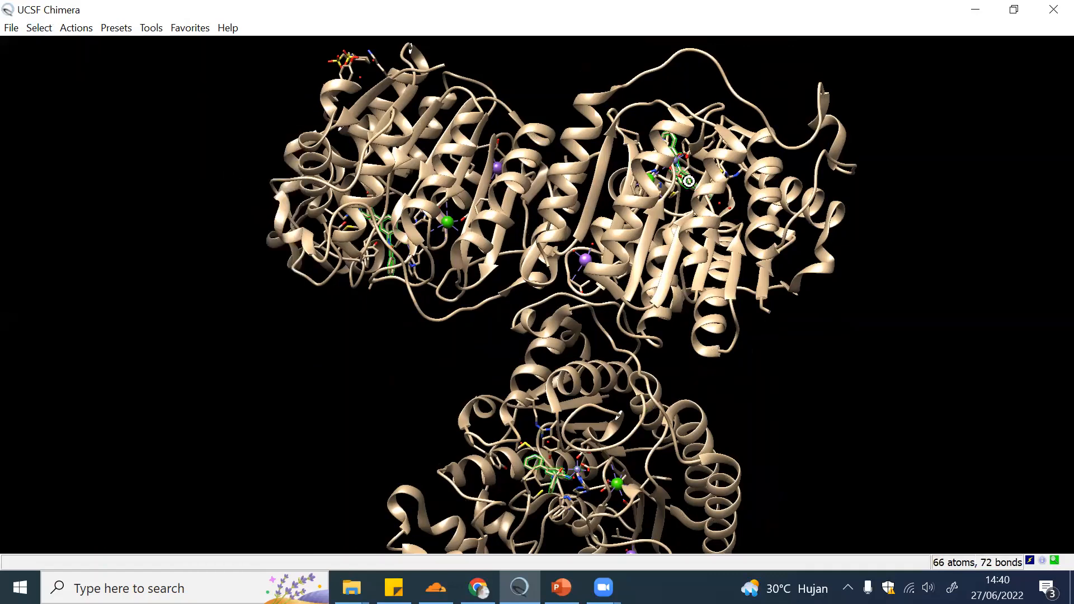
{"action": "left_click_drag", "start_coordinate": [689, 182], "coordinate": [697, 209]}
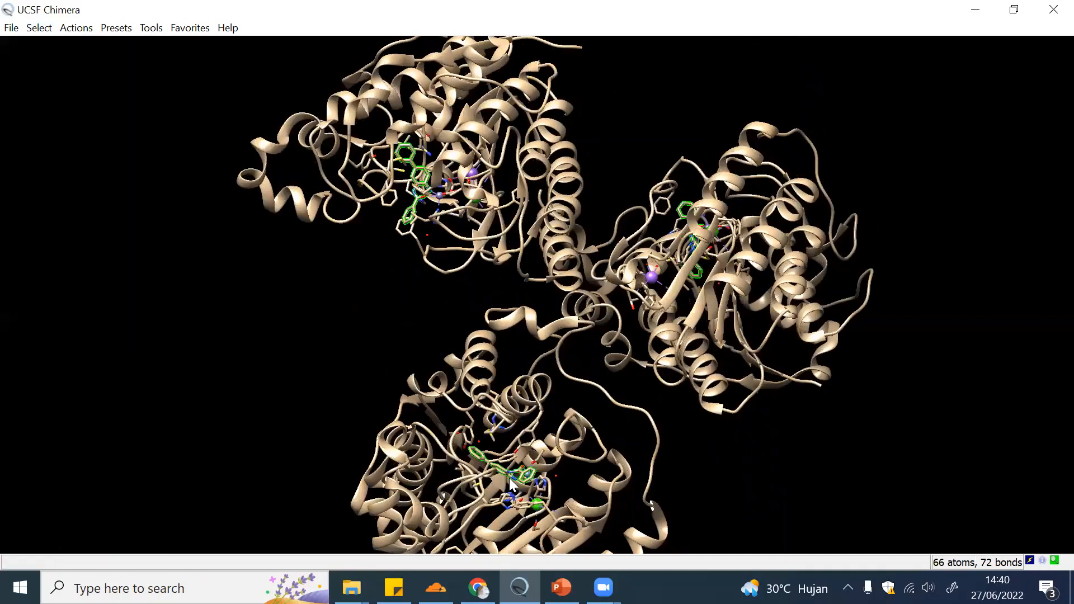
{"action": "left_click_drag", "start_coordinate": [755, 291], "coordinate": [667, 323]}
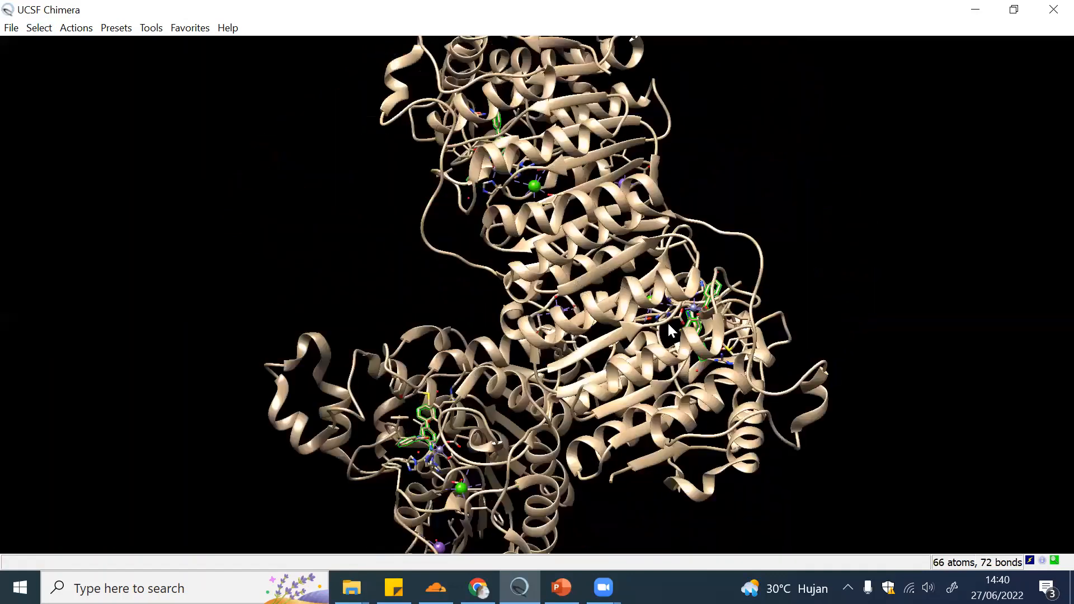
{"action": "left_click_drag", "start_coordinate": [748, 324], "coordinate": [796, 322]}
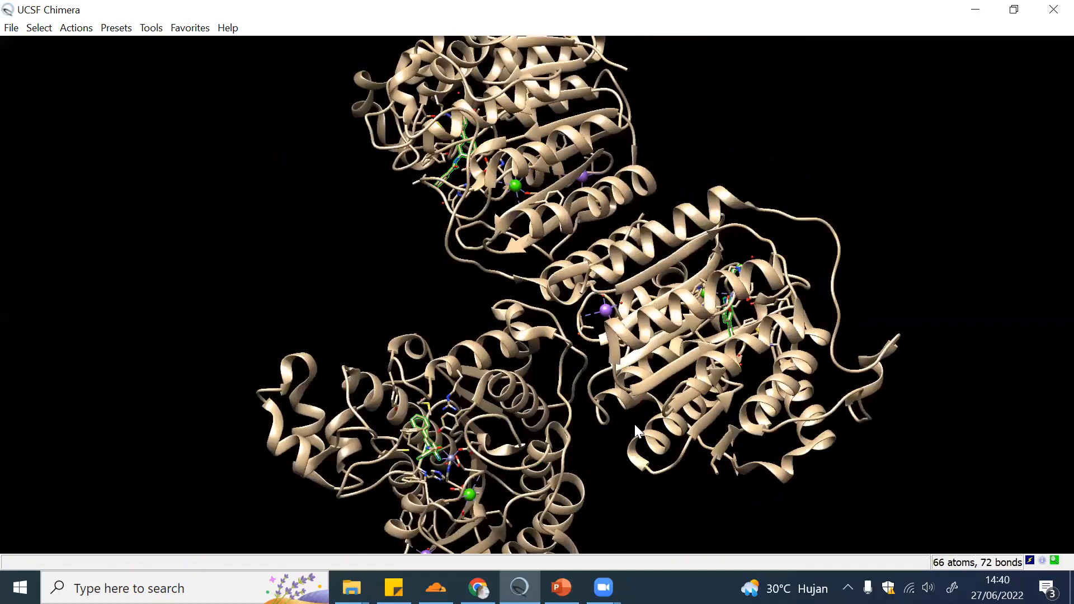
{"action": "left_click_drag", "start_coordinate": [634, 425], "coordinate": [485, 287]}
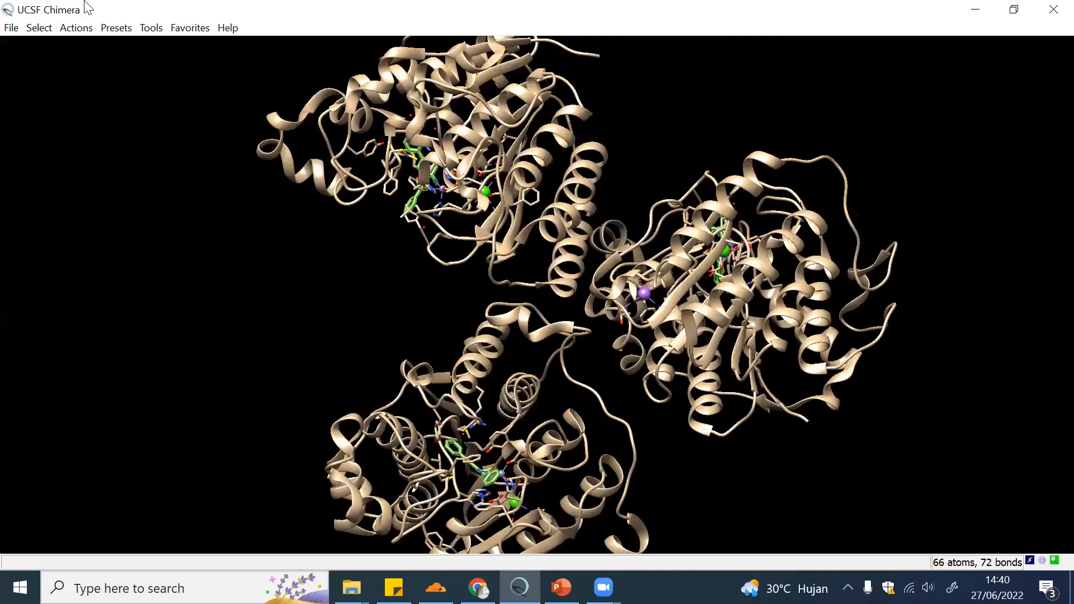
Select the NHE residue and locate it in the structure.
{"action": "left_click", "coordinate": [43, 27]}
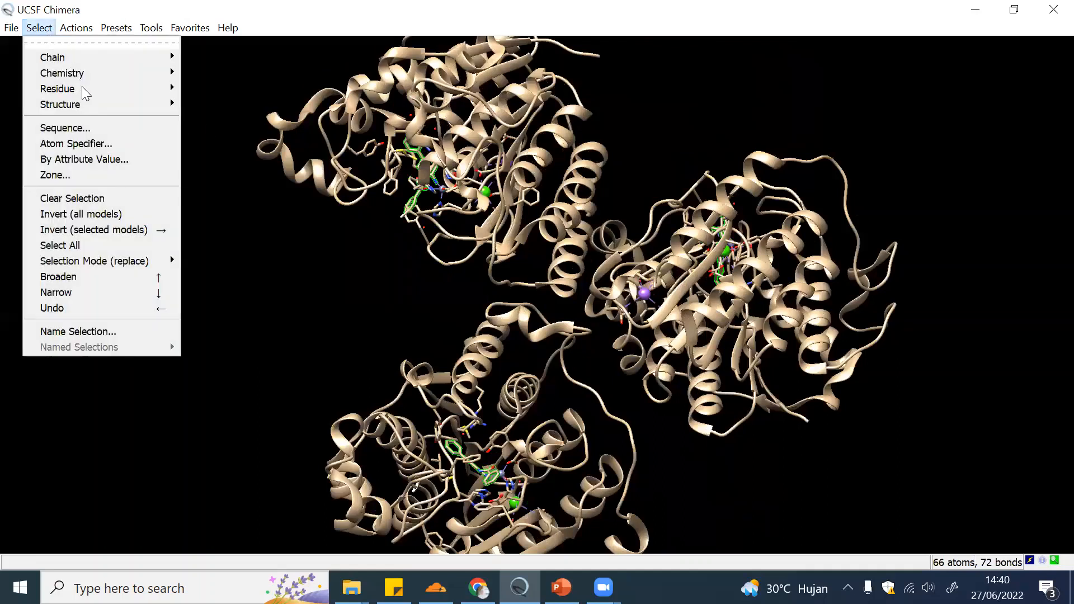
{"action": "left_click", "coordinate": [221, 201]}
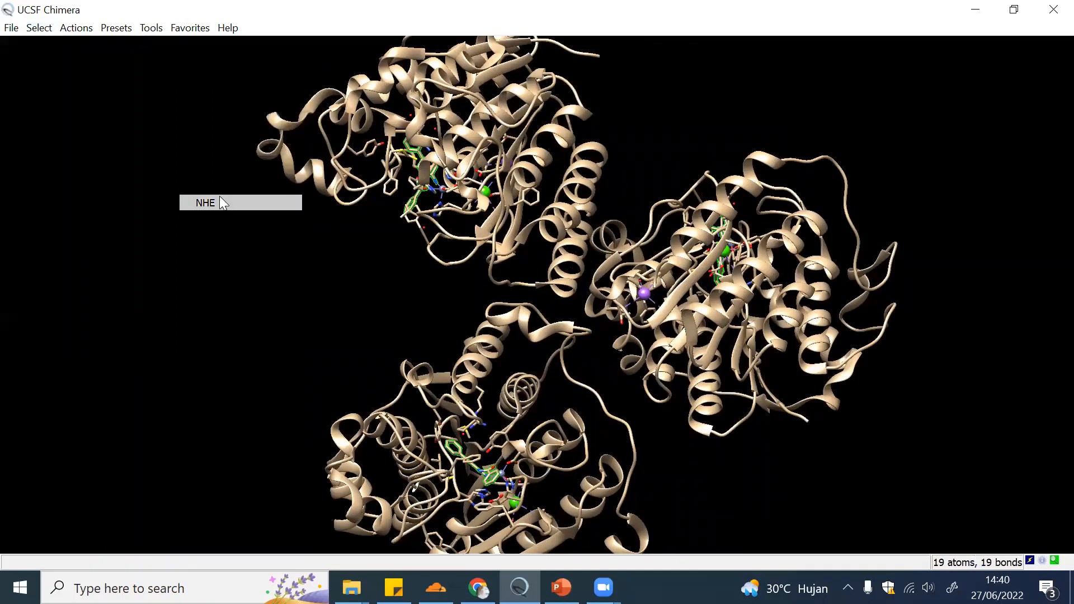
{"action": "left_click_drag", "start_coordinate": [576, 264], "coordinate": [623, 180]}
{"action": "left_click_drag", "start_coordinate": [501, 163], "coordinate": [576, 317]}
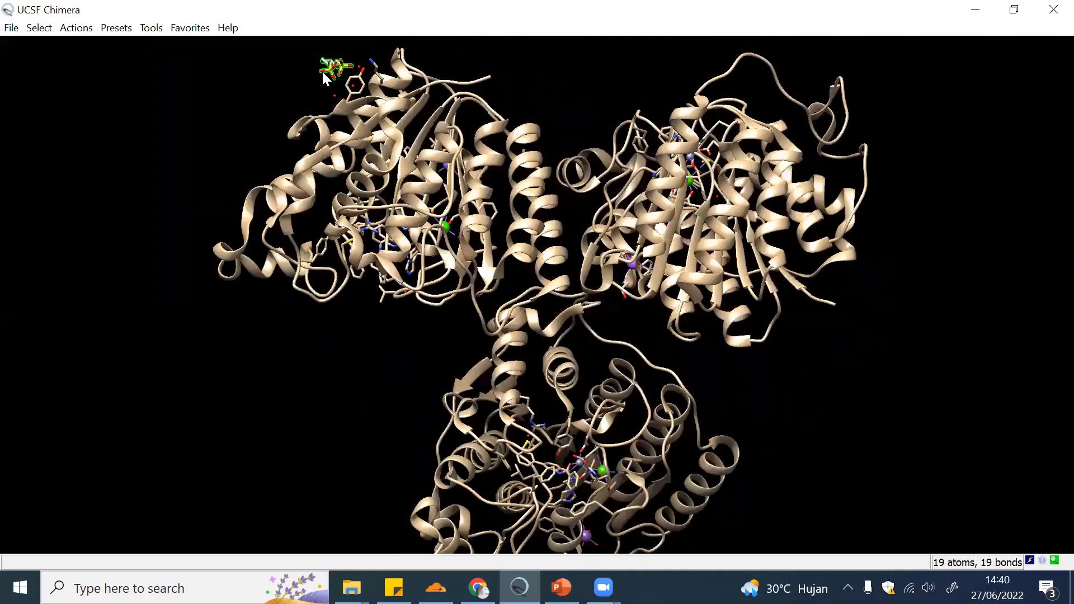
{"action": "left_click_drag", "start_coordinate": [338, 62], "coordinate": [342, 61]}
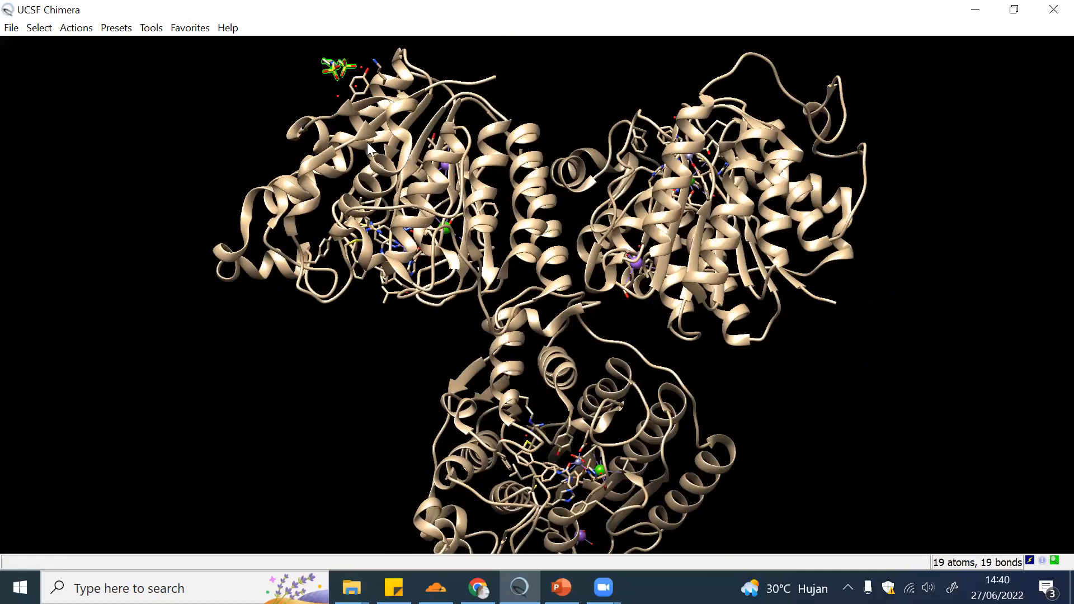
{"action": "mouse_move", "coordinate": [365, 142]}
Select the HOH residues and examine how the water molecules are distributed around the protein.
{"action": "left_click", "coordinate": [46, 29]}
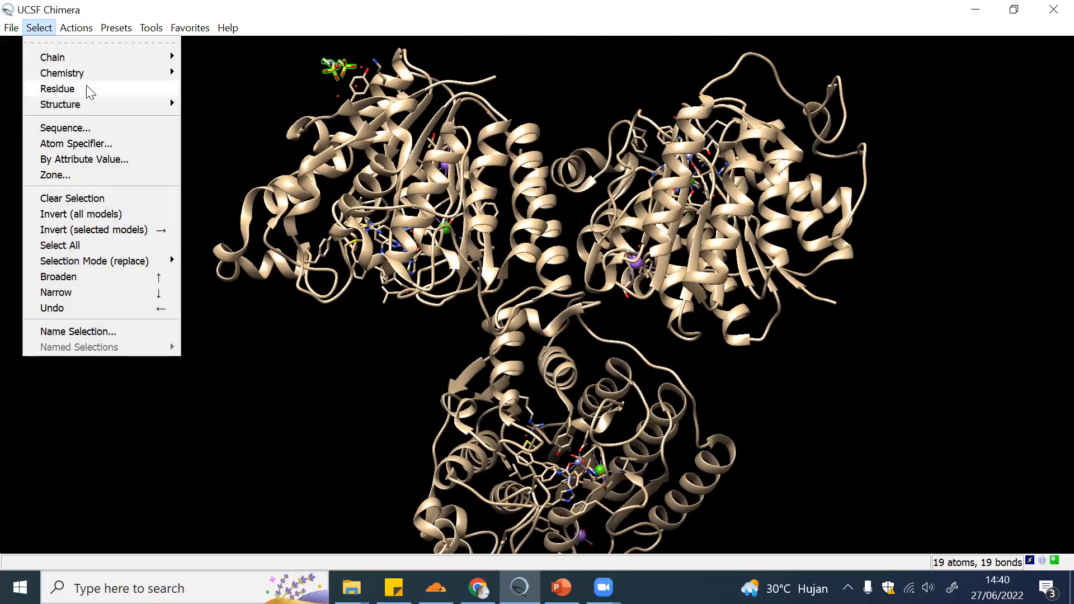
{"action": "mouse_move", "coordinate": [137, 90]}
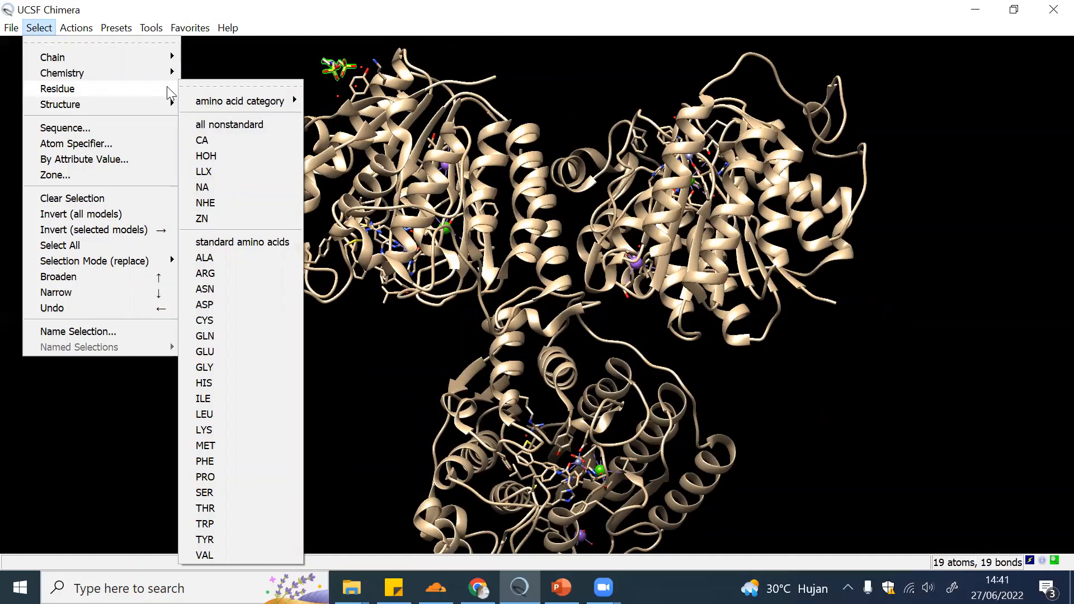
{"action": "left_click", "coordinate": [215, 157]}
{"action": "left_click_drag", "start_coordinate": [481, 286], "coordinate": [406, 152]}
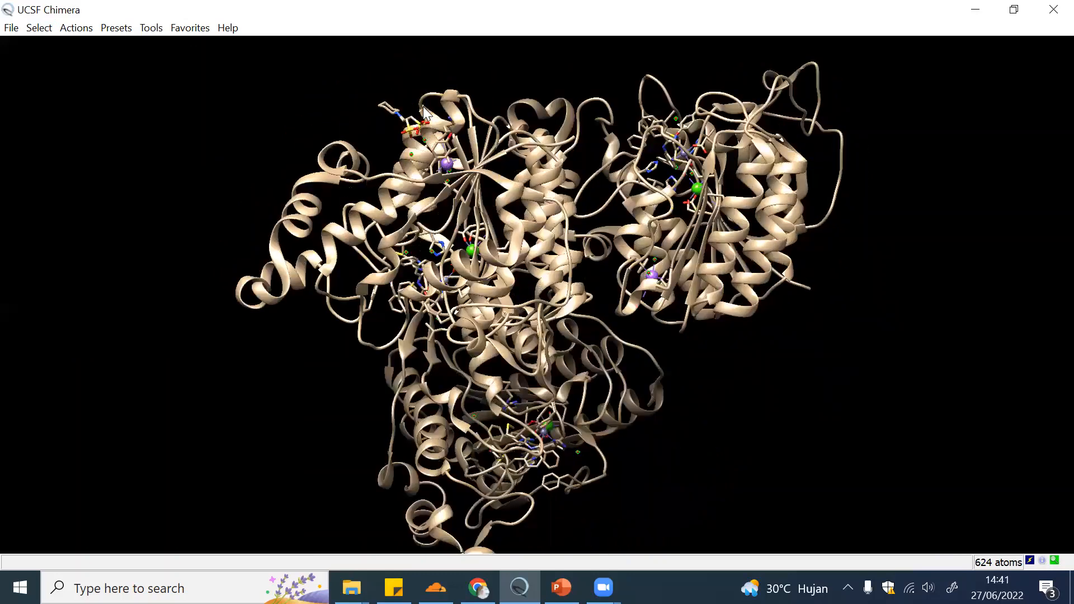
{"action": "left_click_drag", "start_coordinate": [526, 240], "coordinate": [446, 347]}
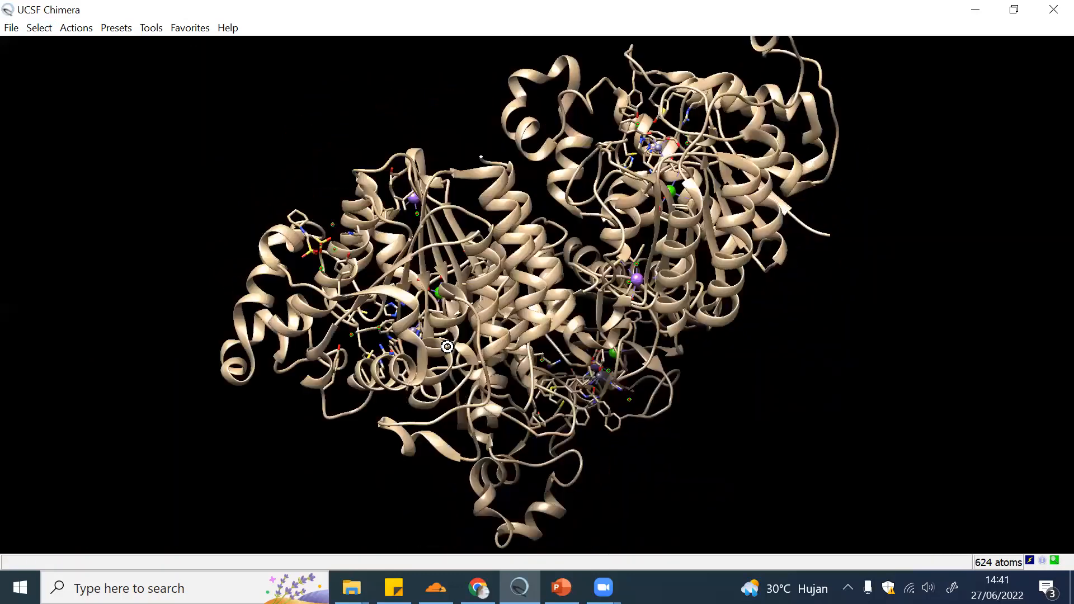
{"action": "left_click_drag", "start_coordinate": [505, 372], "coordinate": [502, 344]}
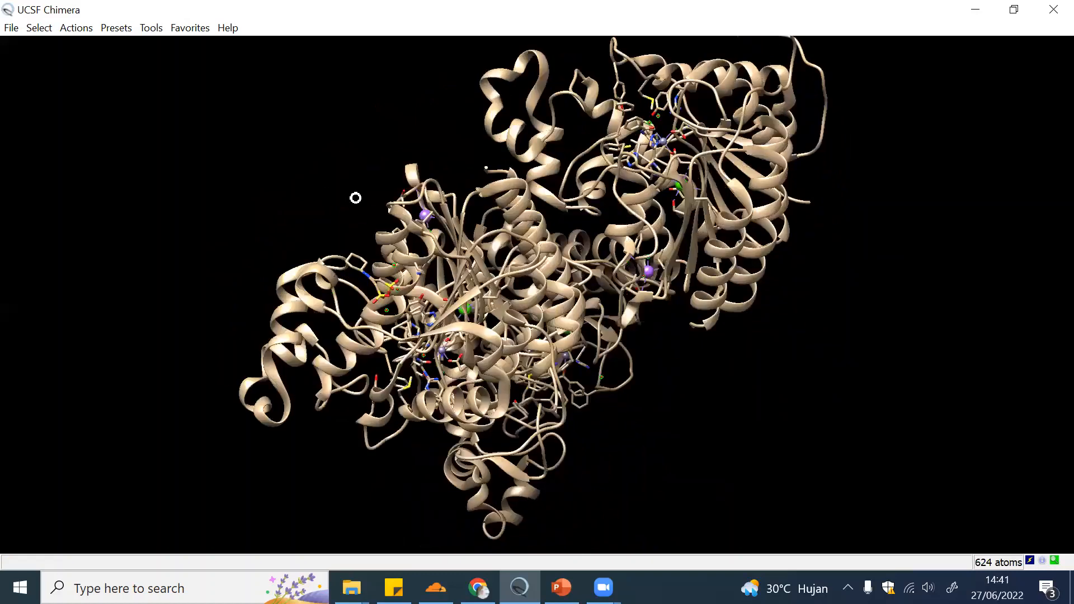
{"action": "left_click_drag", "start_coordinate": [355, 199], "coordinate": [413, 226]}
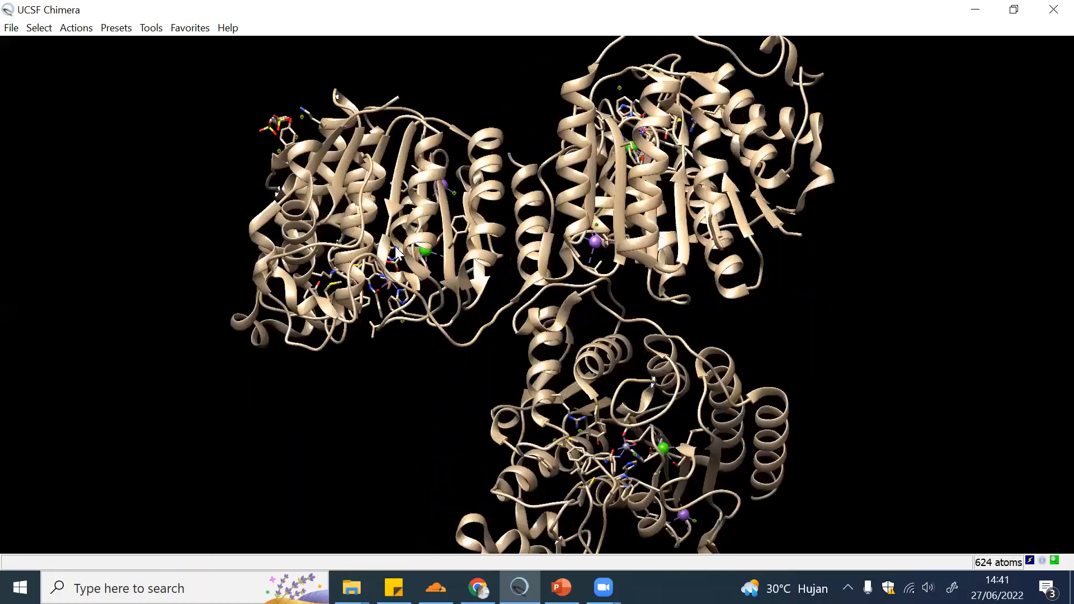
{"action": "mouse_move", "coordinate": [397, 254]}
{"action": "mouse_move", "coordinate": [387, 199]}
{"action": "left_click_drag", "start_coordinate": [420, 216], "coordinate": [700, 225]}
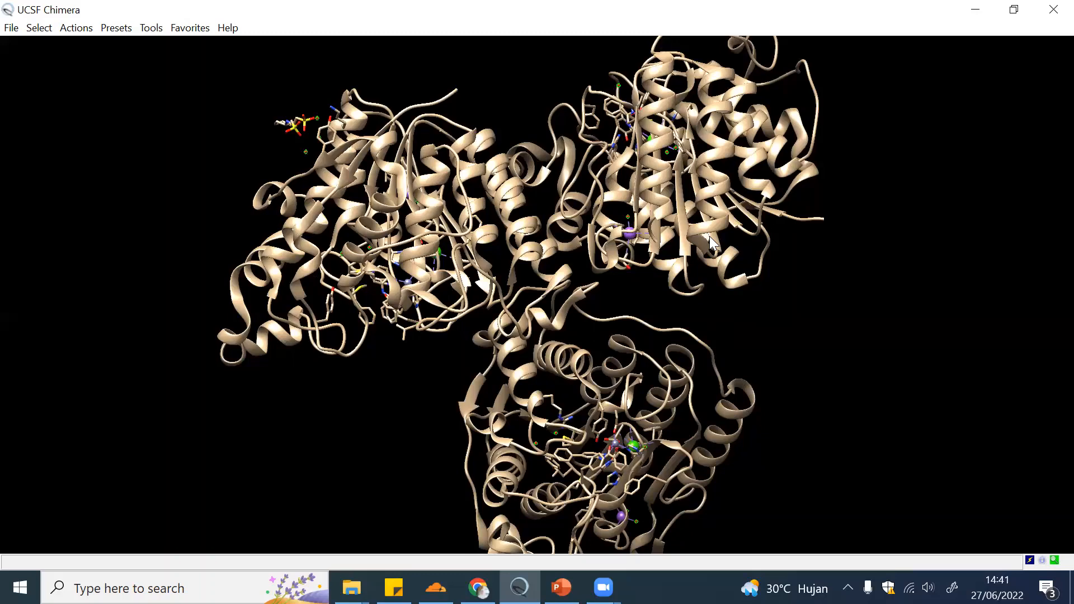
{"action": "left_click_drag", "start_coordinate": [692, 245], "coordinate": [641, 264]}
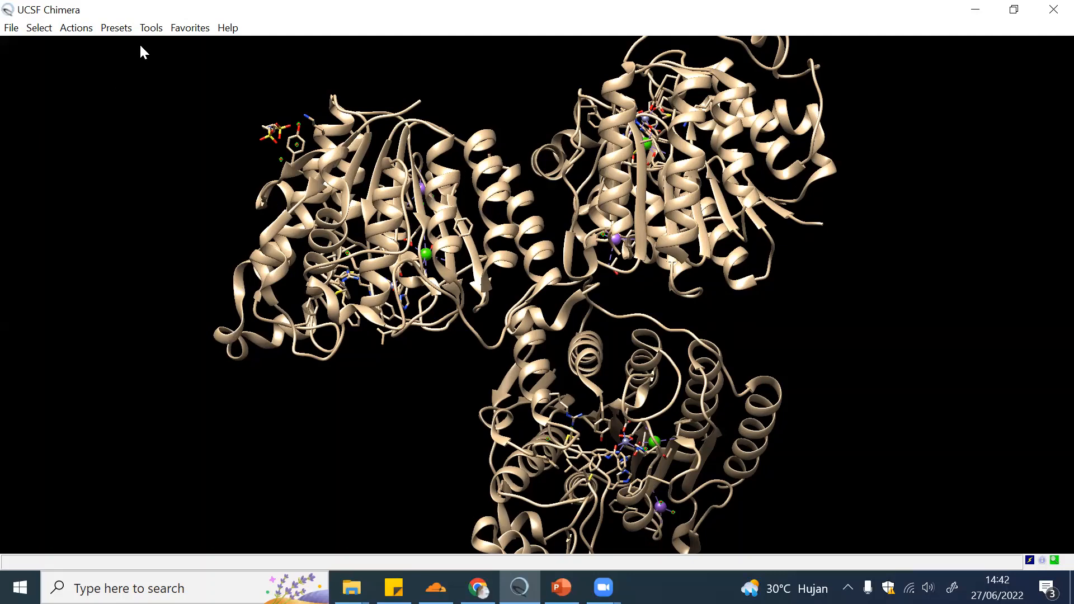
Run Dock Prep on 3MAX to delete solvent, complete side chains and add hydrogens and charges, without writing a Mol2 file.
{"action": "left_click", "coordinate": [152, 29]}
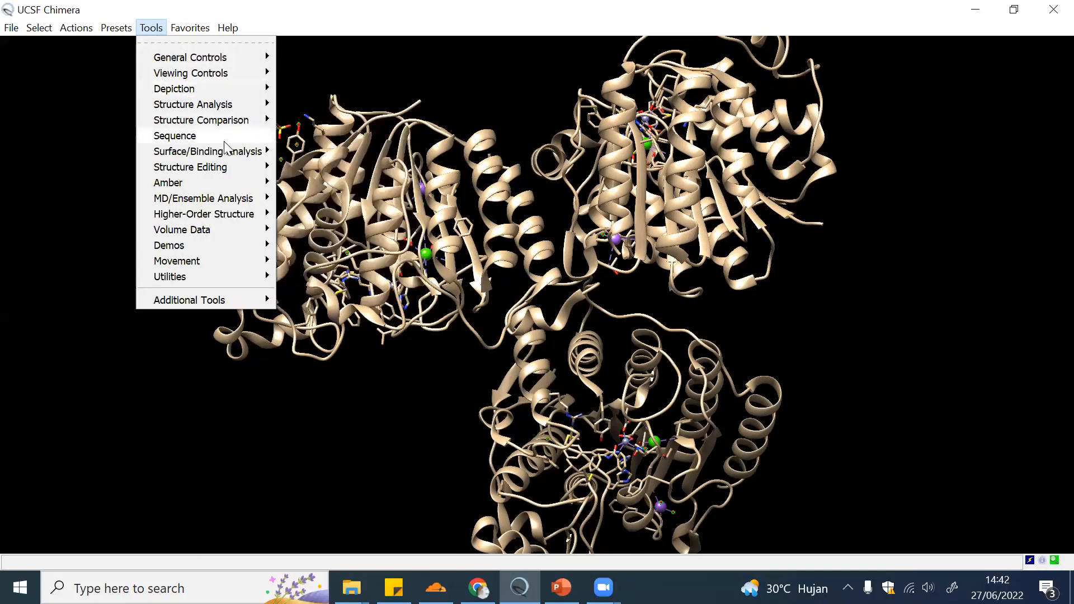
{"action": "mouse_move", "coordinate": [230, 169]}
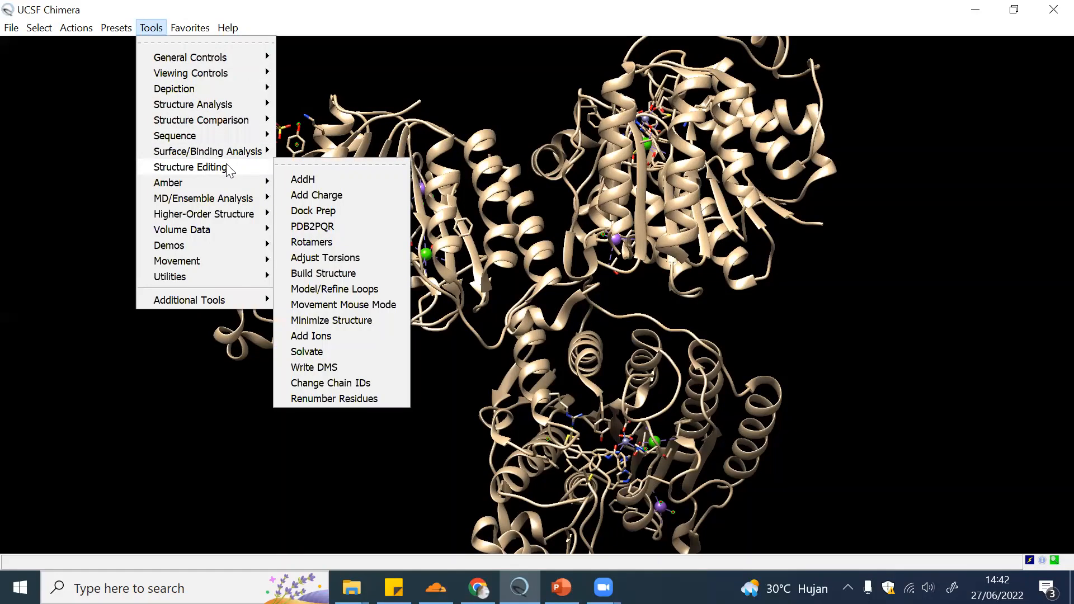
{"action": "left_click", "coordinate": [312, 211]}
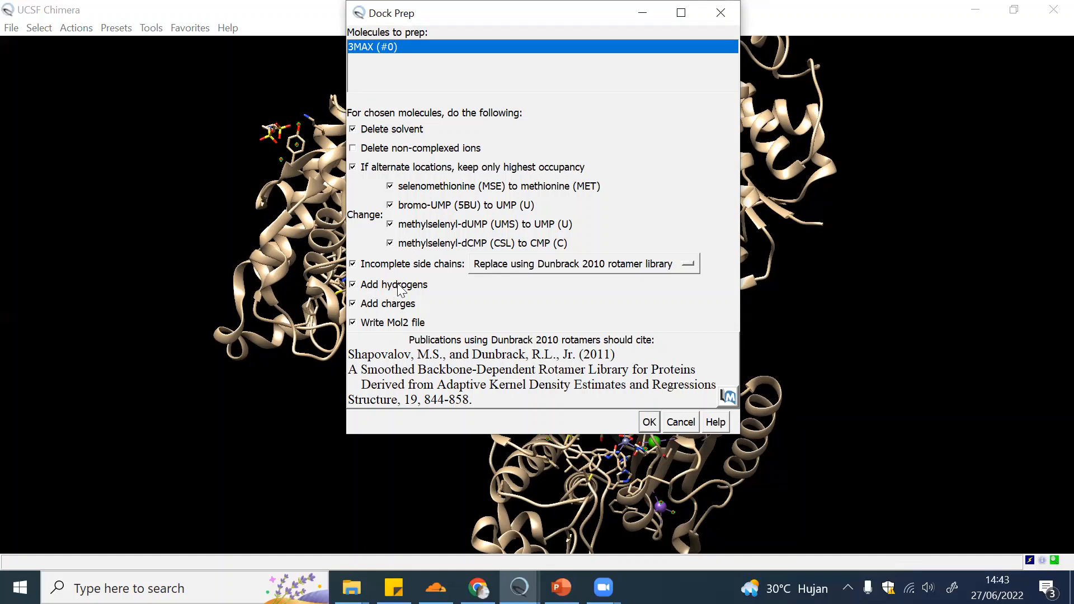
{"action": "left_click", "coordinate": [379, 325]}
{"action": "left_click", "coordinate": [647, 423]}
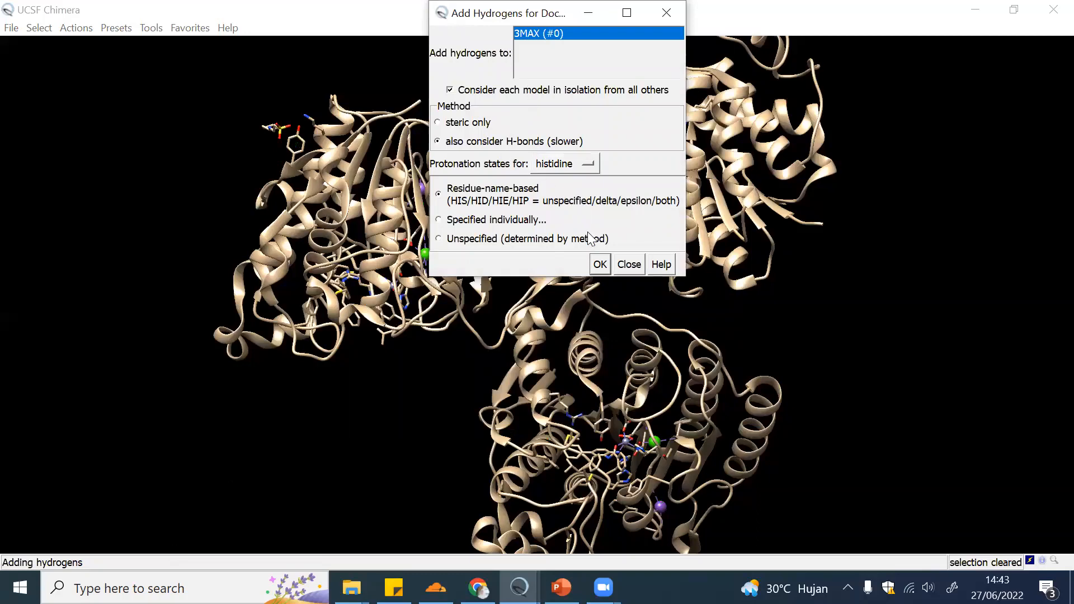
Add hydrogens considering H-bonds, and assign AMBER ff14SB and Gasteiger charges with net charges CA +2, LLX +0, NA +1 and ZN +2.
{"action": "left_click", "coordinate": [598, 266]}
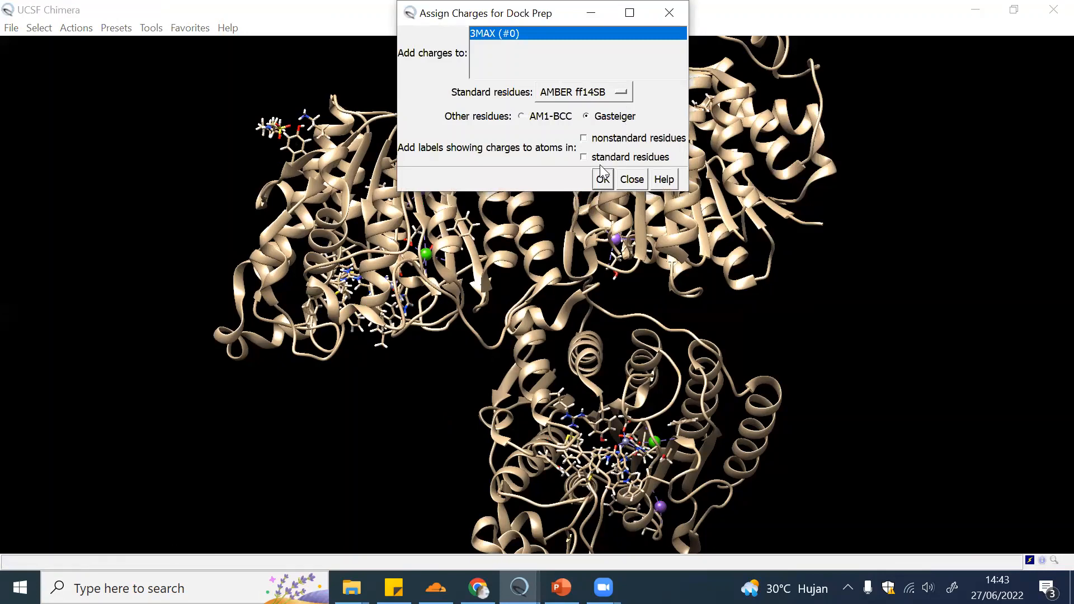
{"action": "left_click", "coordinate": [603, 179]}
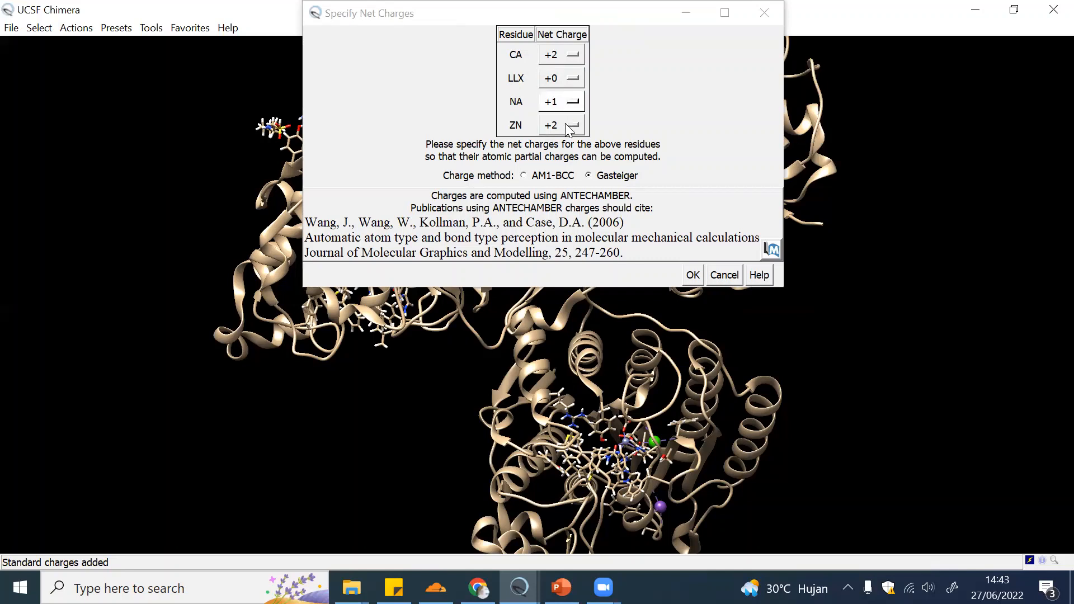
{"action": "left_click", "coordinate": [692, 275]}
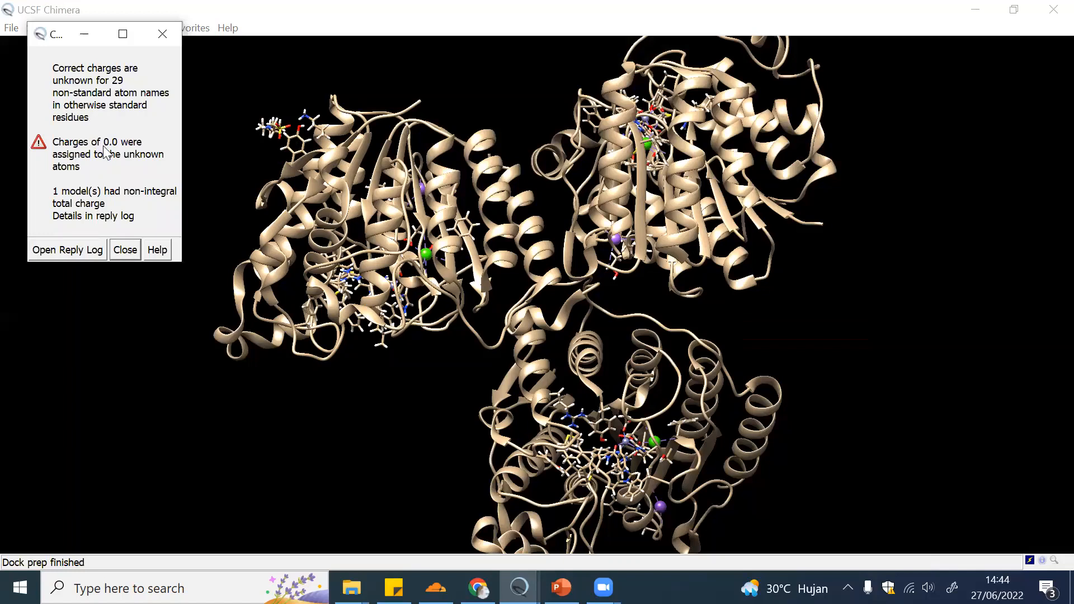
{"action": "left_click", "coordinate": [125, 249]}
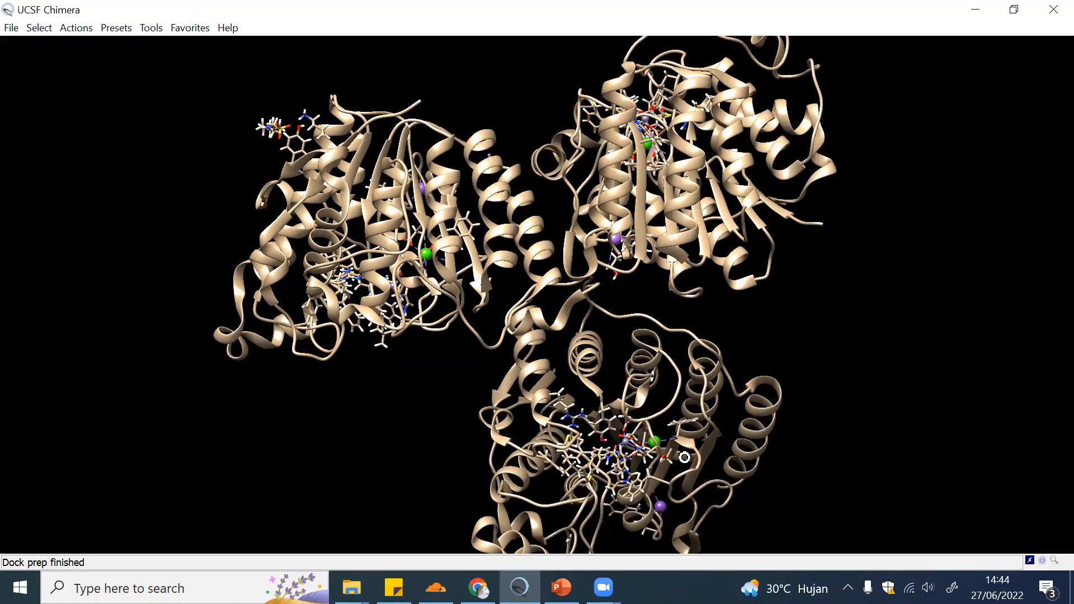
Inspect the prepared 3MAX structure from several angles and select its LLX ligand residues.
{"action": "left_click_drag", "start_coordinate": [683, 455], "coordinate": [563, 348]}
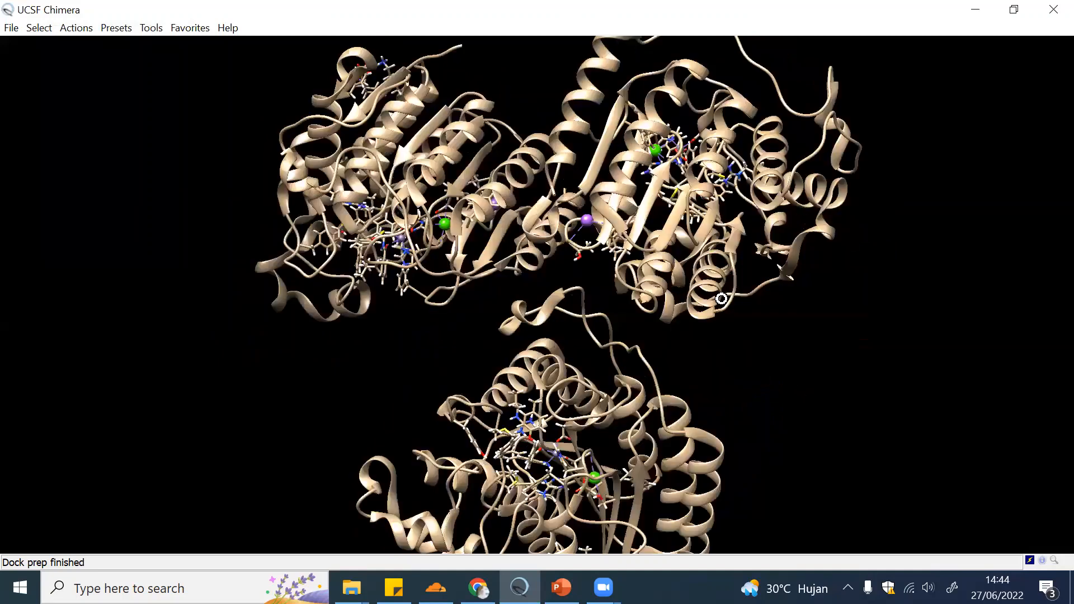
{"action": "left_click_drag", "start_coordinate": [761, 300], "coordinate": [719, 324]}
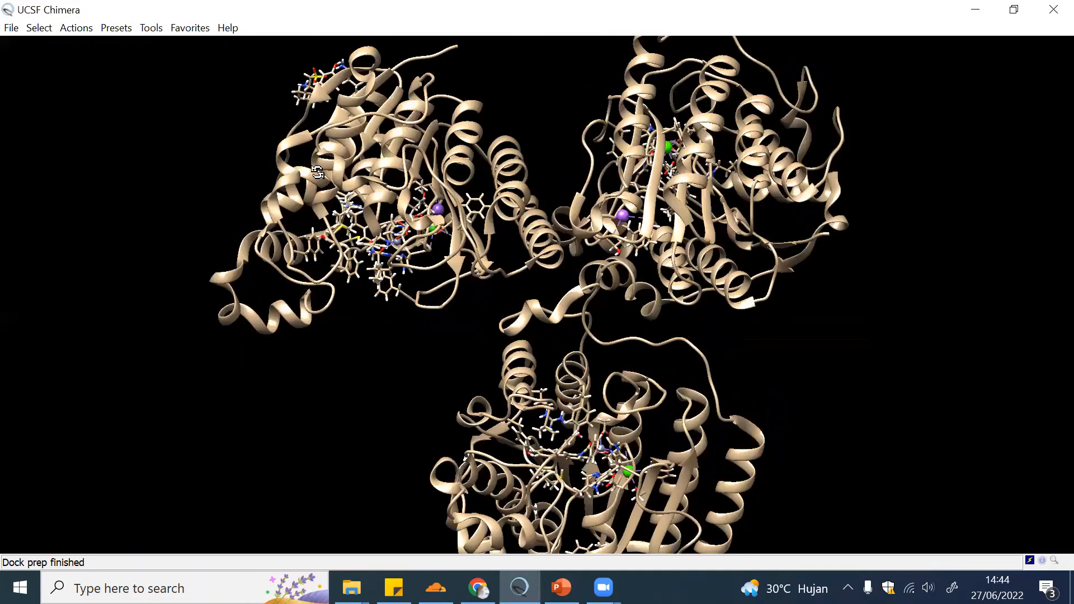
{"action": "left_click_drag", "start_coordinate": [317, 171], "coordinate": [269, 218]}
{"action": "left_click_drag", "start_coordinate": [301, 172], "coordinate": [687, 314]}
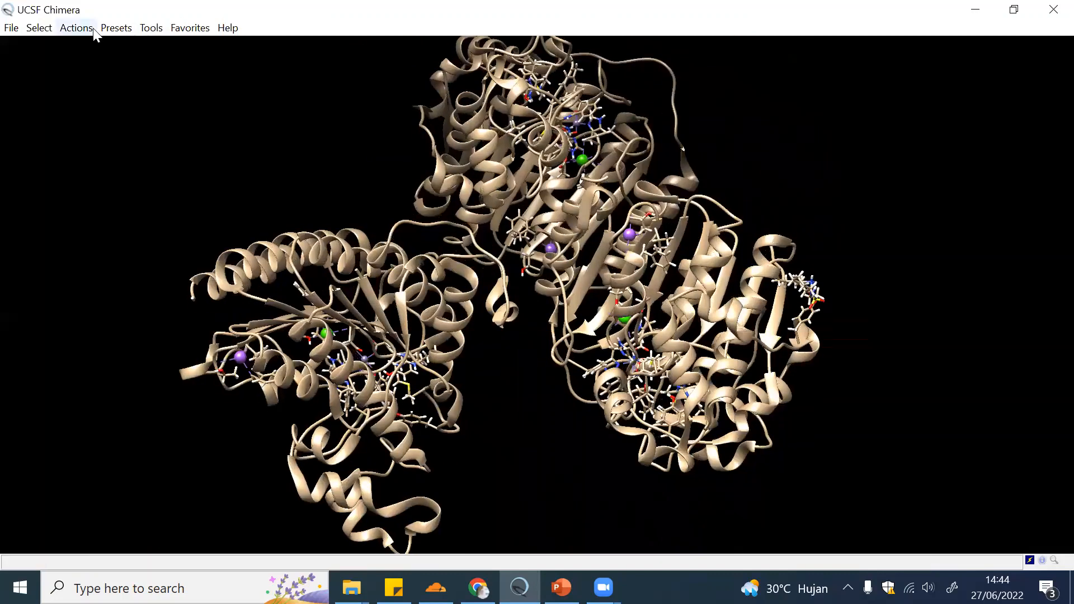
{"action": "left_click", "coordinate": [76, 28]}
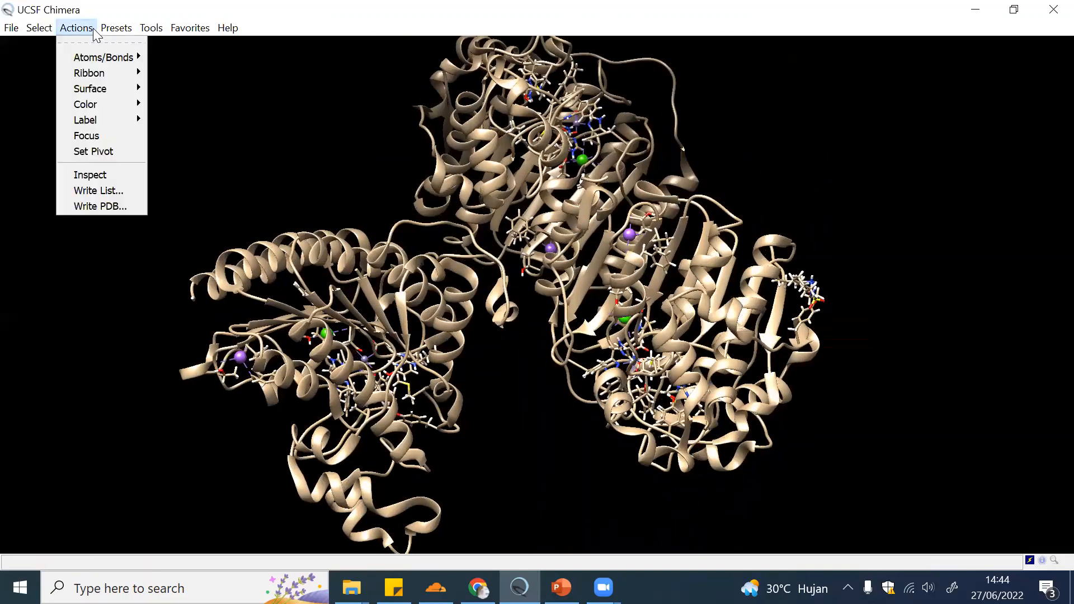
{"action": "left_click", "coordinate": [42, 29]}
{"action": "left_click", "coordinate": [41, 30]}
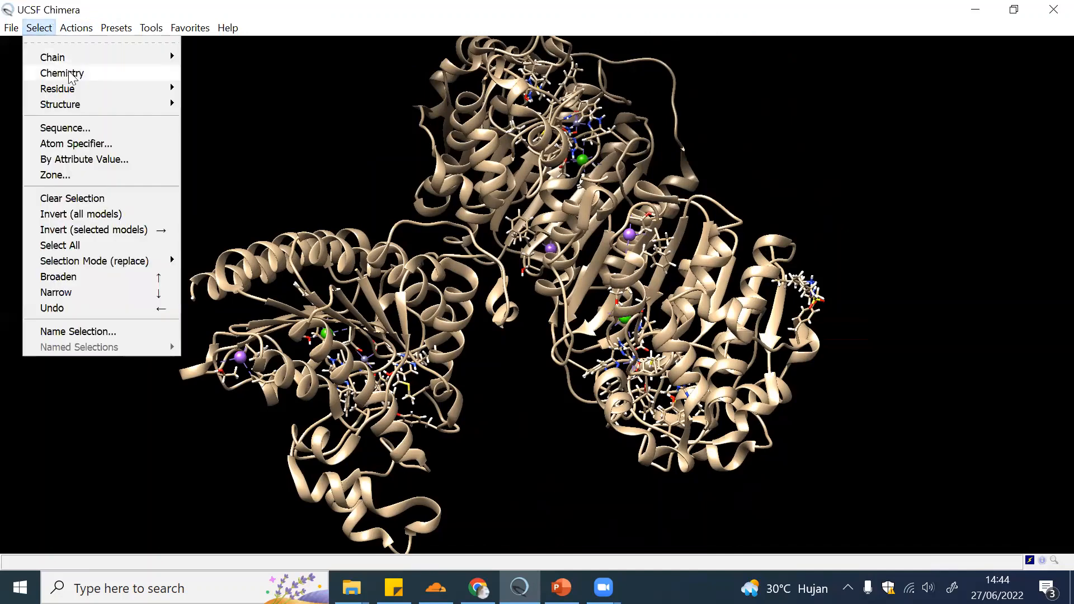
{"action": "mouse_move", "coordinate": [80, 87]}
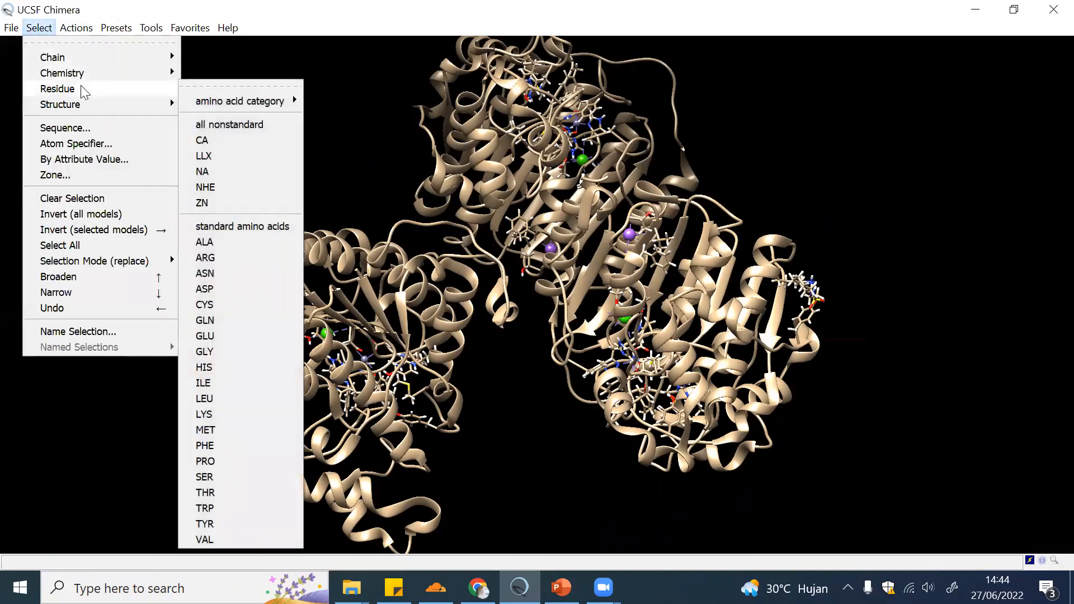
{"action": "left_click", "coordinate": [236, 162]}
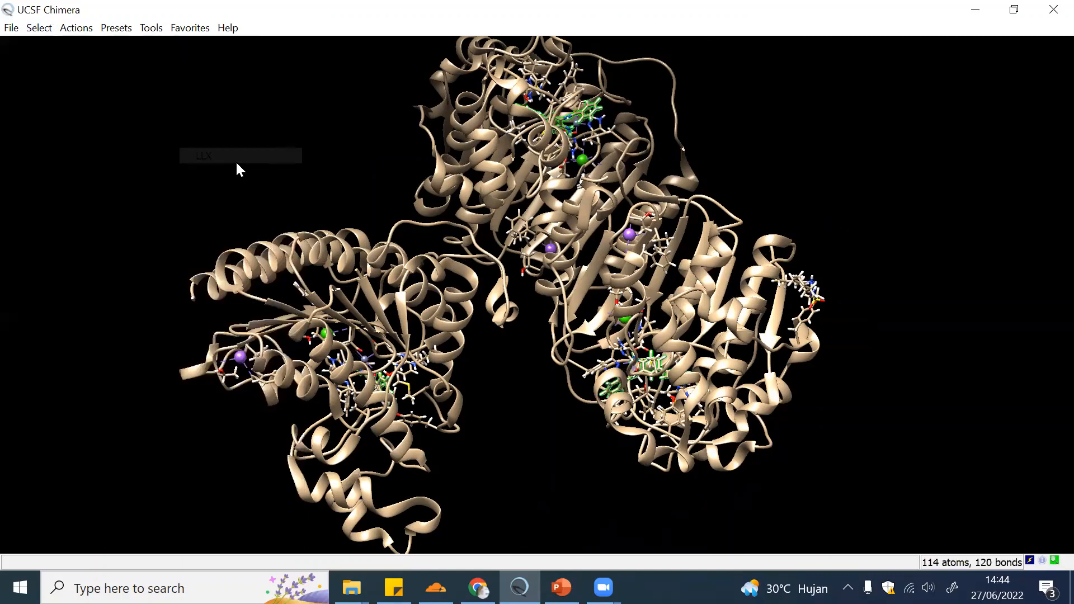
Delete the atoms and bonds of the selected LLX ligand residues from 3MAX.
{"action": "left_click_drag", "start_coordinate": [487, 263], "coordinate": [513, 265]}
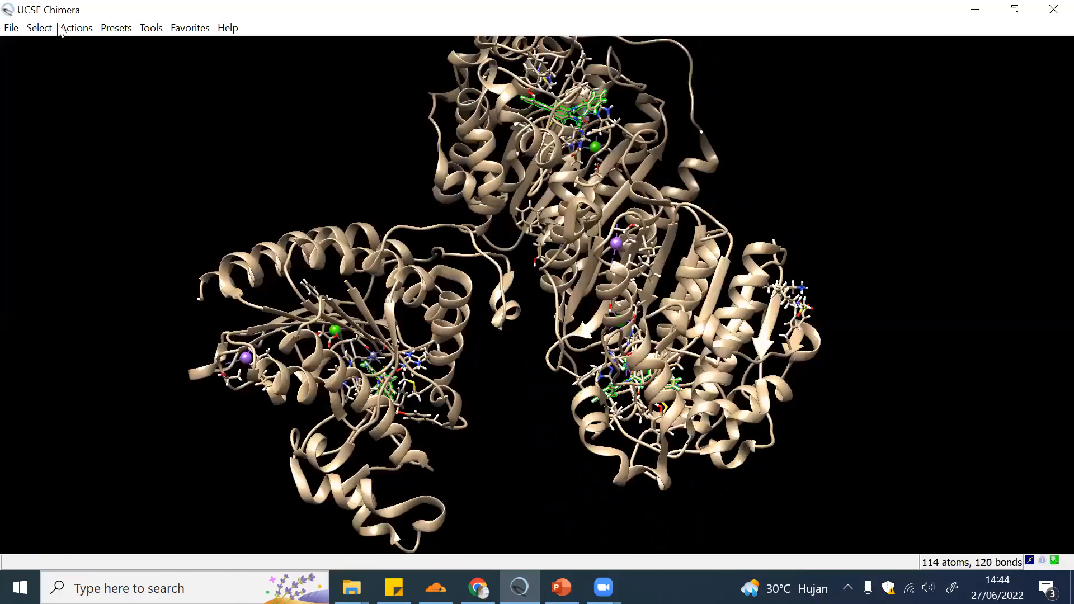
{"action": "left_click", "coordinate": [77, 29]}
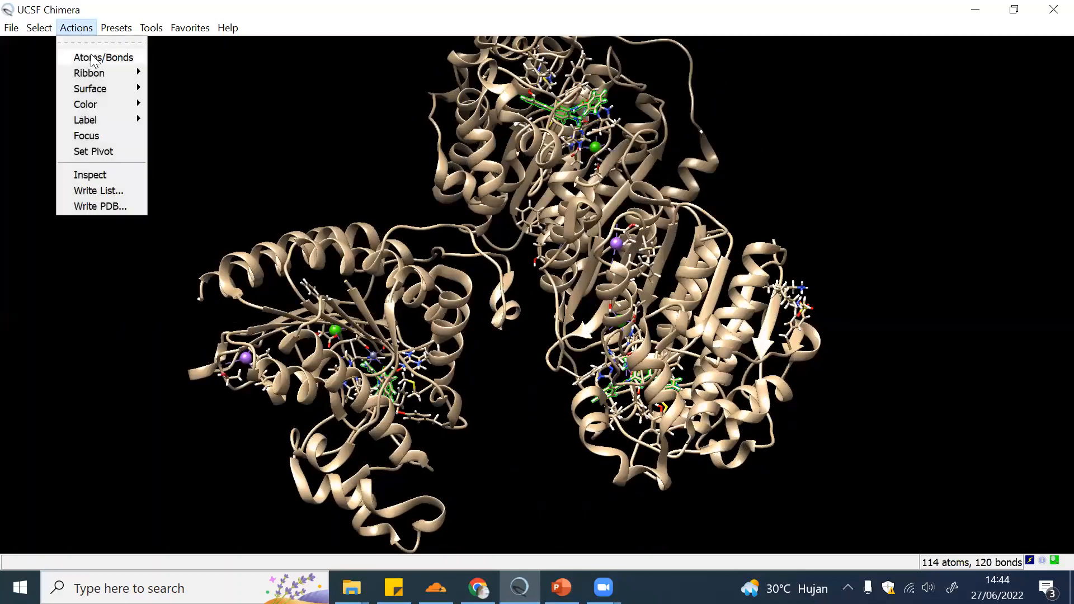
{"action": "mouse_move", "coordinate": [94, 61]}
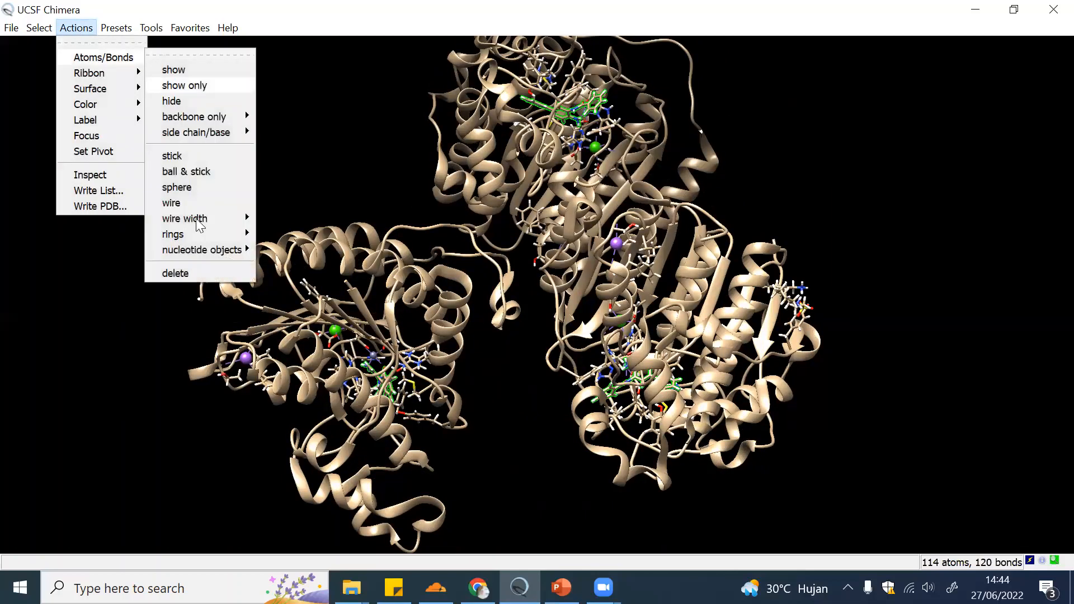
{"action": "left_click", "coordinate": [200, 274]}
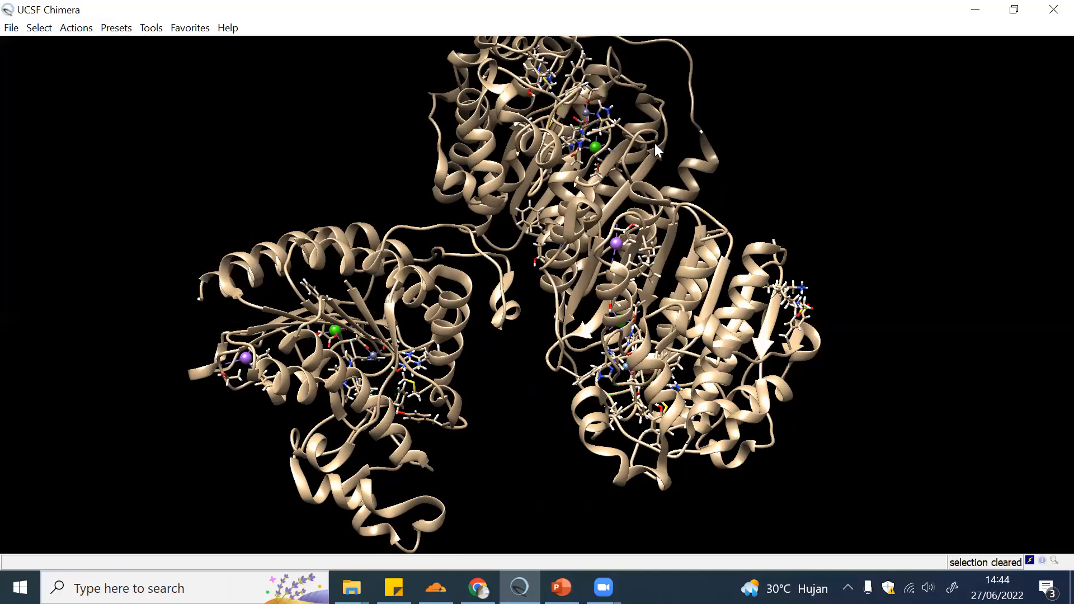
Select the NHE residues and delete their atoms and bonds from the structure.
{"action": "left_click", "coordinate": [36, 31]}
{"action": "mouse_move", "coordinate": [84, 89]}
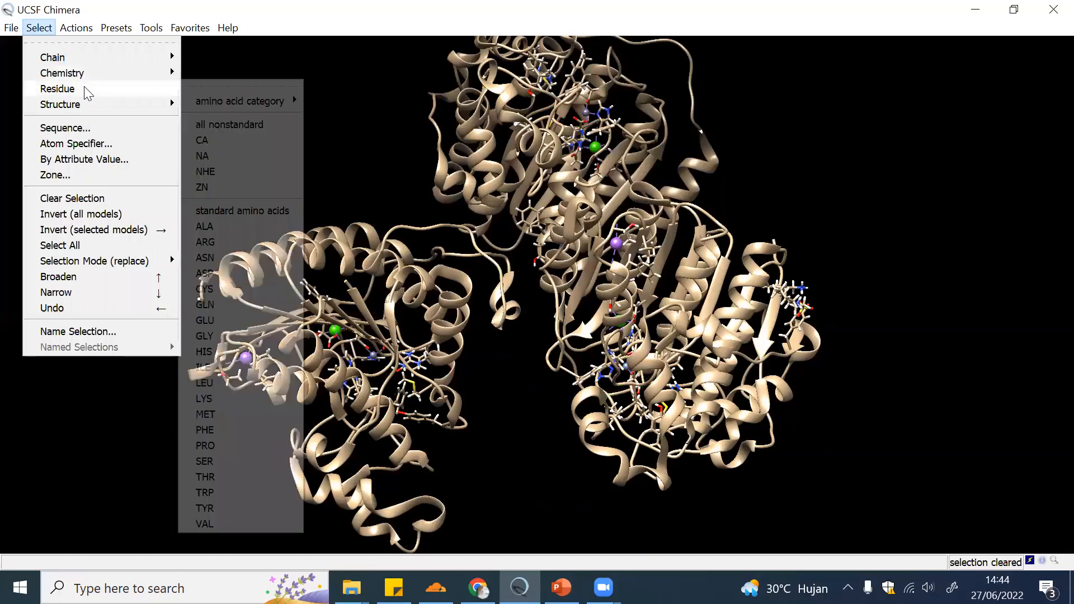
{"action": "left_click", "coordinate": [226, 171]}
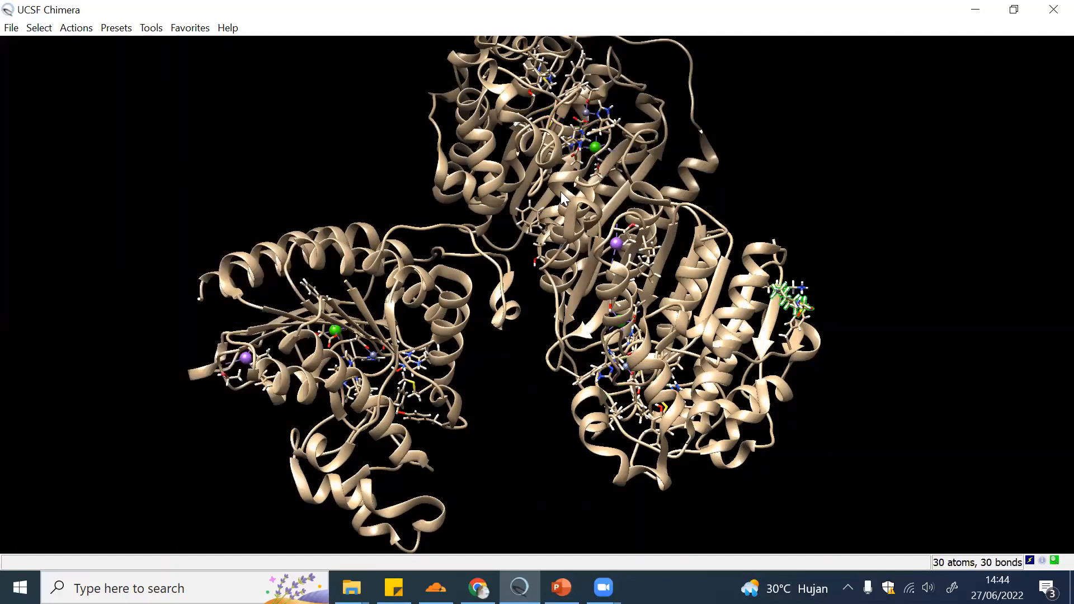
{"action": "left_click", "coordinate": [79, 28]}
{"action": "mouse_move", "coordinate": [102, 57]}
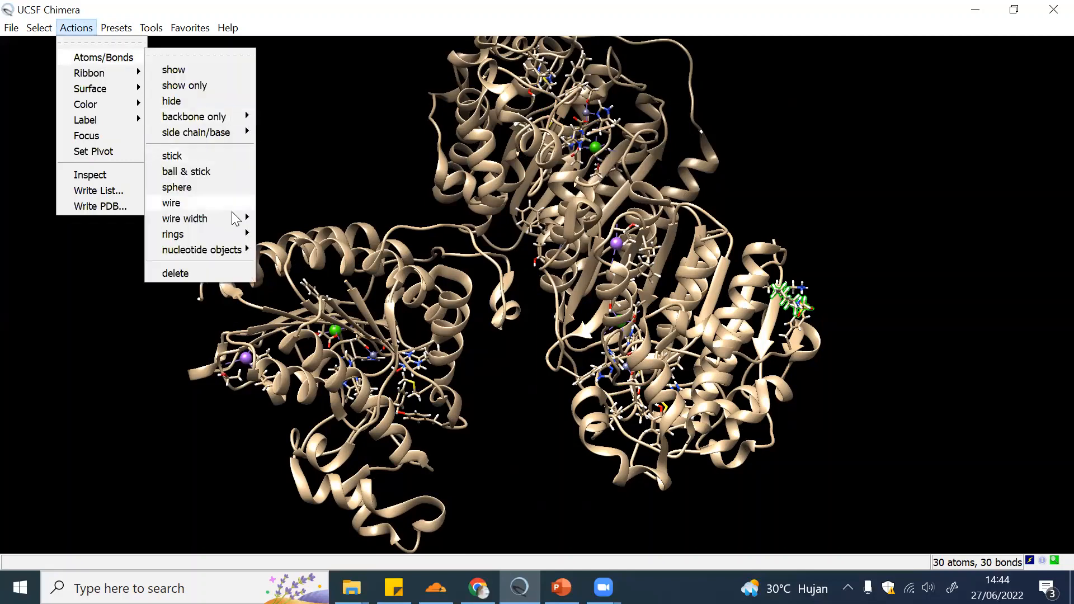
{"action": "left_click", "coordinate": [212, 269]}
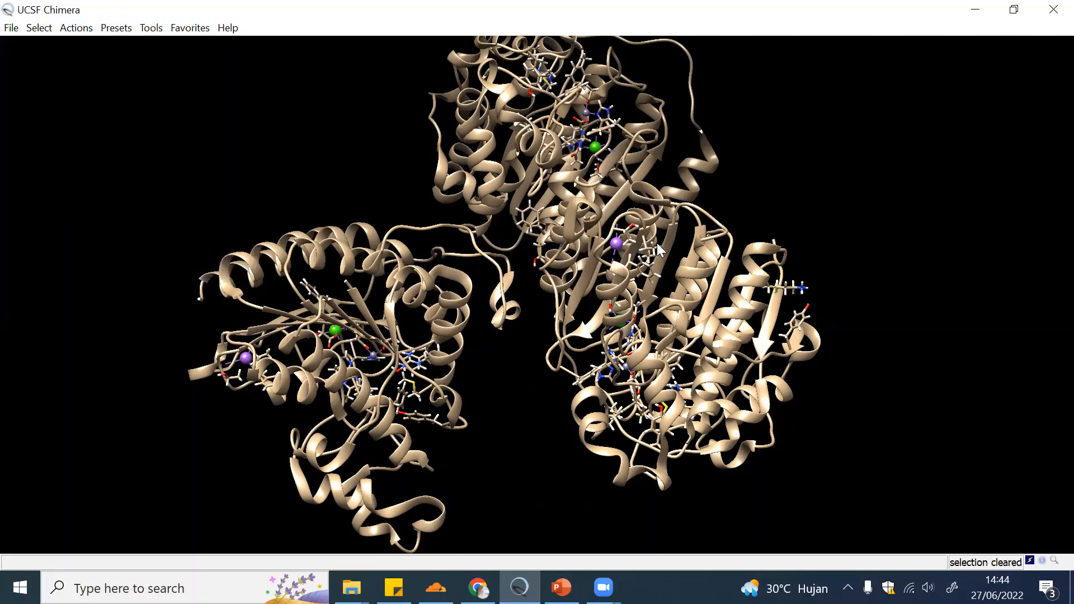
Select chain B of the protein and delete all its atoms and bonds.
{"action": "left_click_drag", "start_coordinate": [661, 251], "coordinate": [528, 369]}
{"action": "left_click_drag", "start_coordinate": [472, 321], "coordinate": [630, 309]}
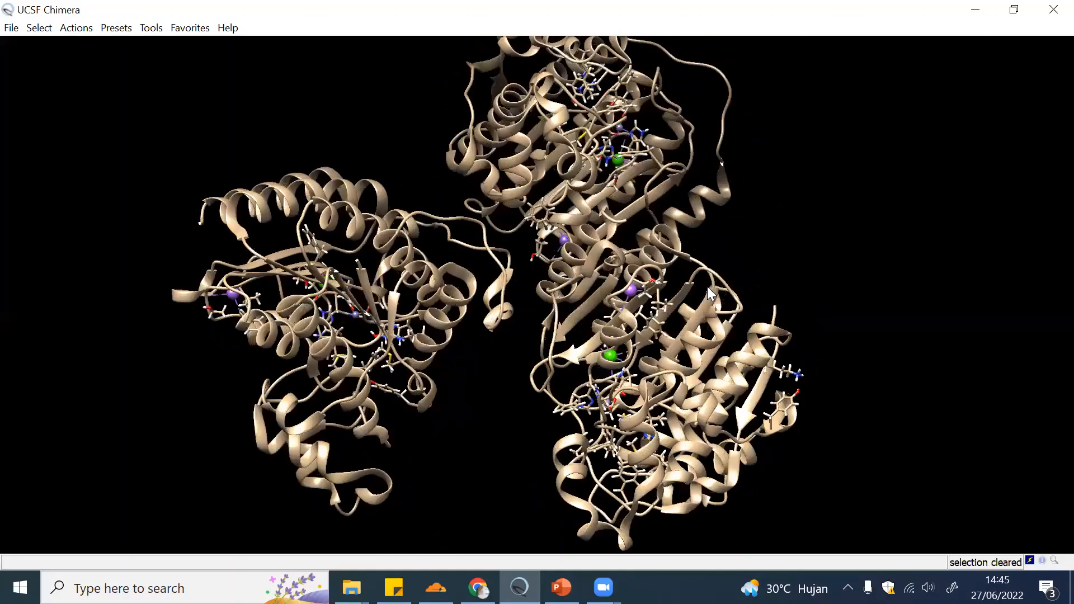
{"action": "mouse_move", "coordinate": [709, 292]}
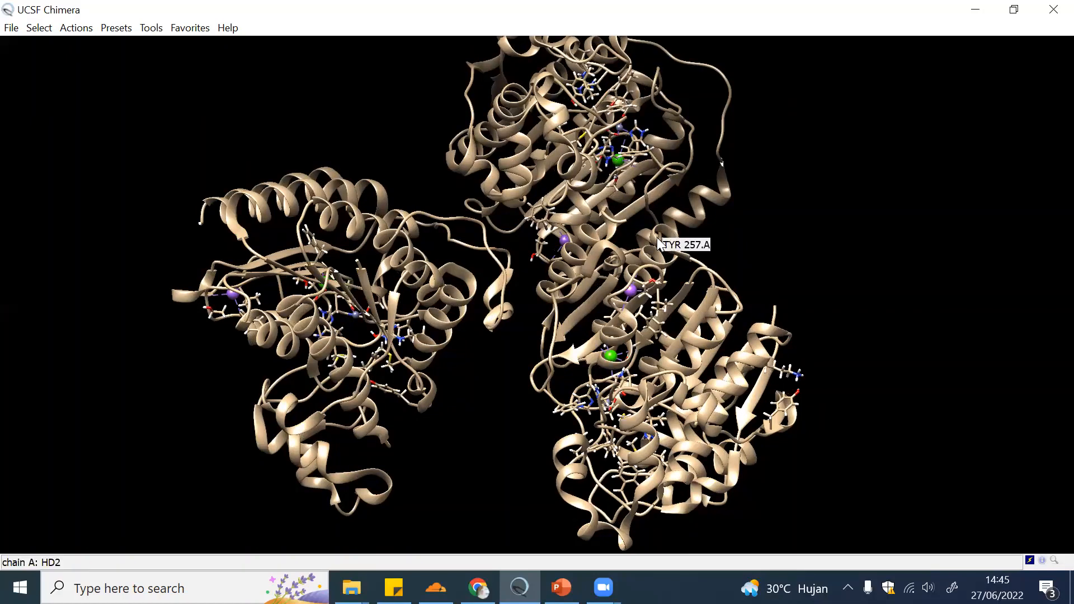
{"action": "mouse_move", "coordinate": [657, 244]}
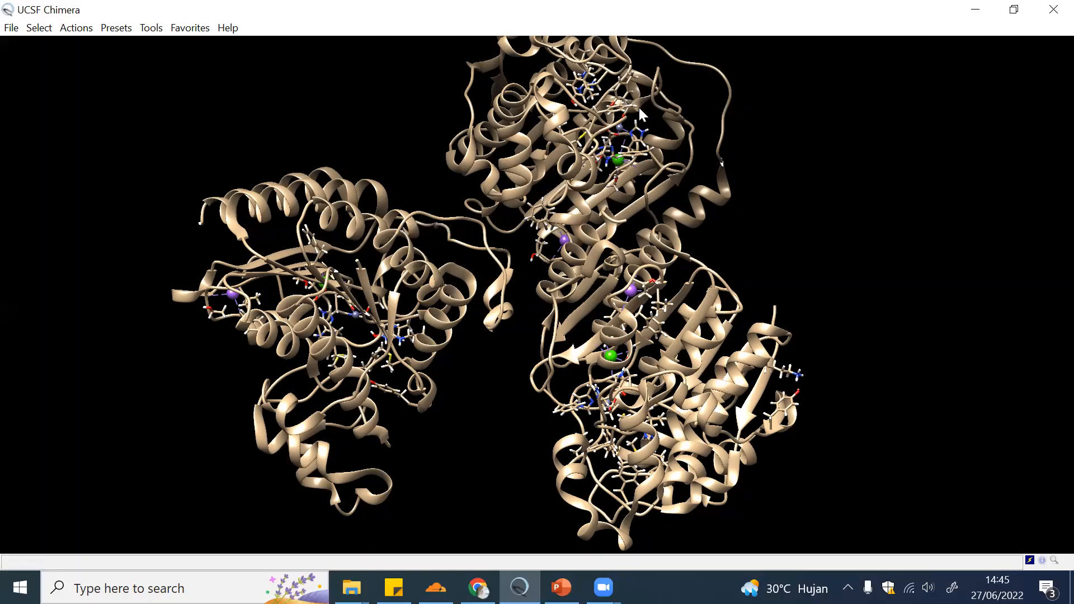
{"action": "left_click_drag", "start_coordinate": [474, 269], "coordinate": [496, 331]}
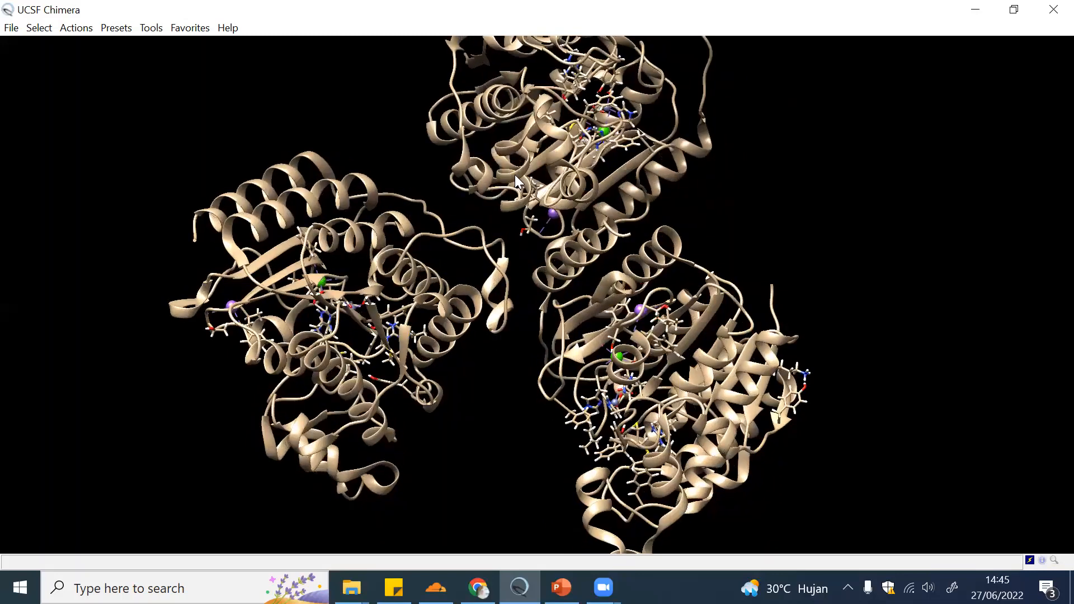
{"action": "left_click", "coordinate": [49, 29]}
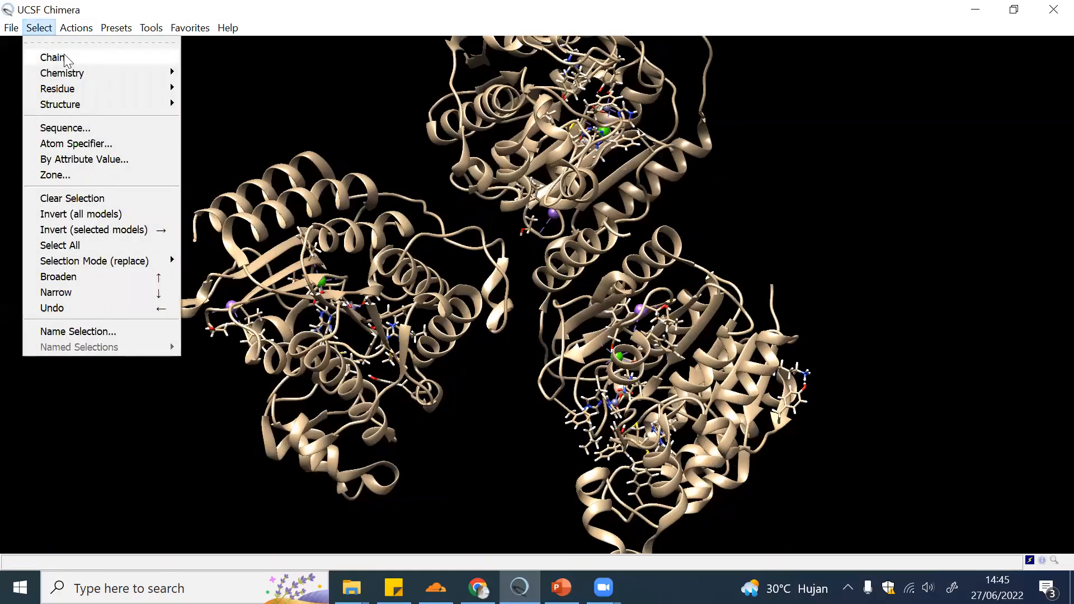
{"action": "mouse_move", "coordinate": [65, 58]}
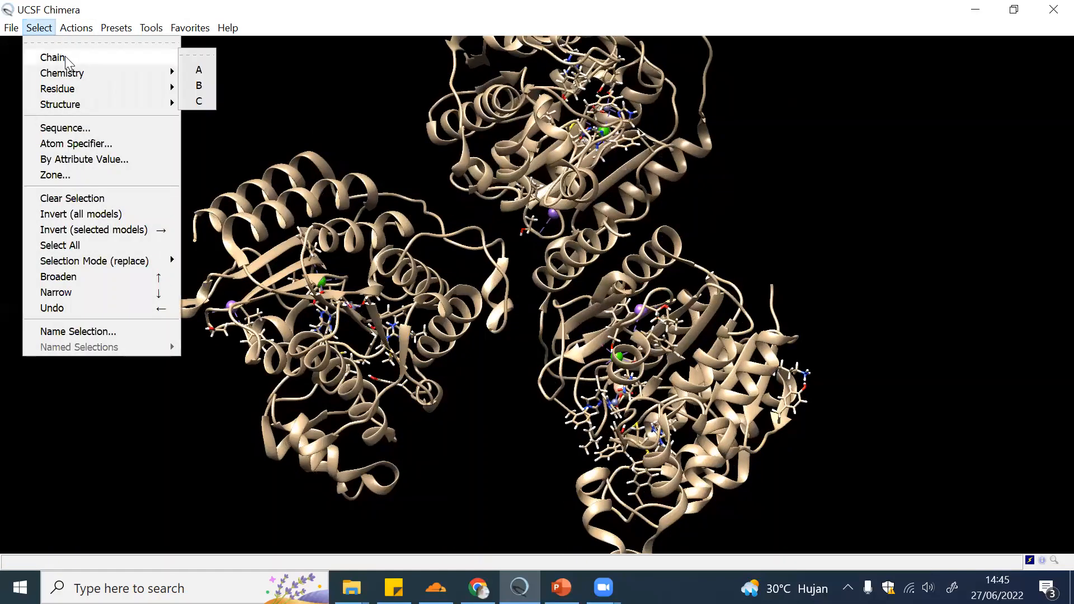
{"action": "left_click", "coordinate": [200, 84]}
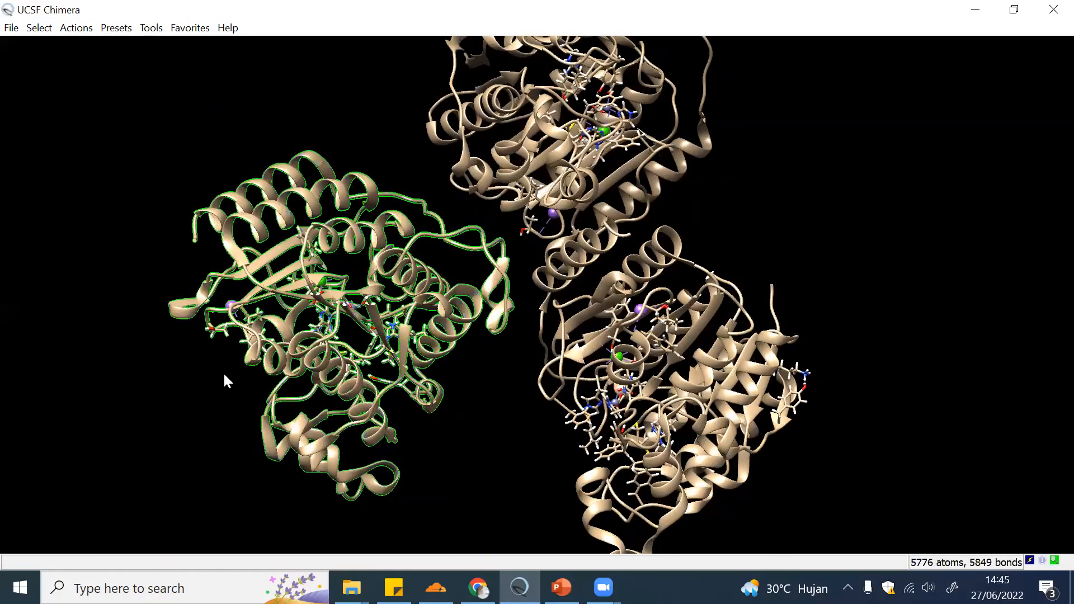
{"action": "left_click", "coordinate": [82, 28]}
{"action": "mouse_move", "coordinate": [103, 61]}
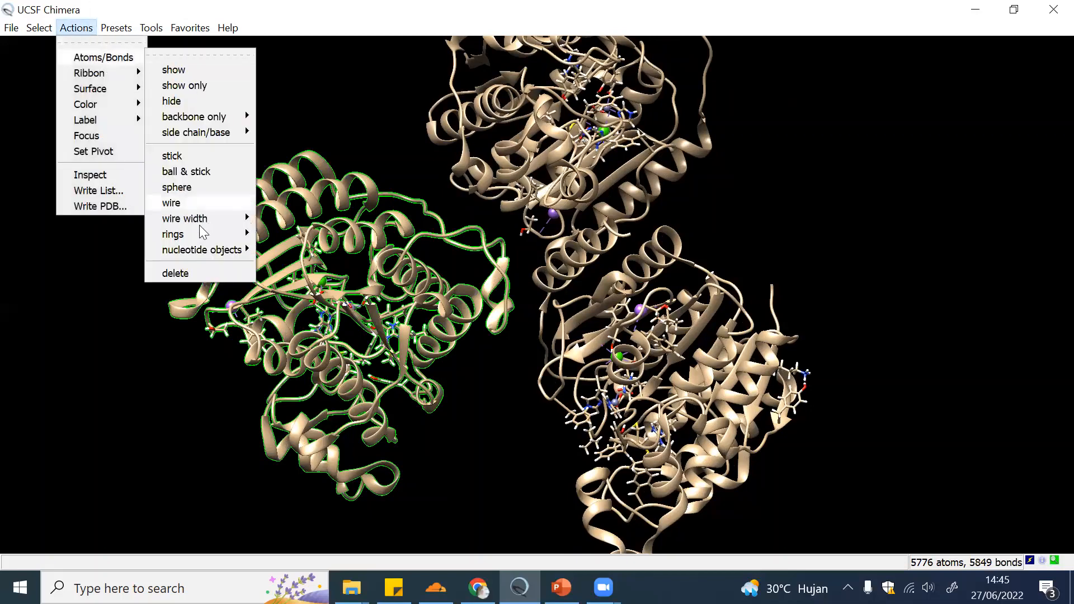
{"action": "left_click", "coordinate": [188, 272]}
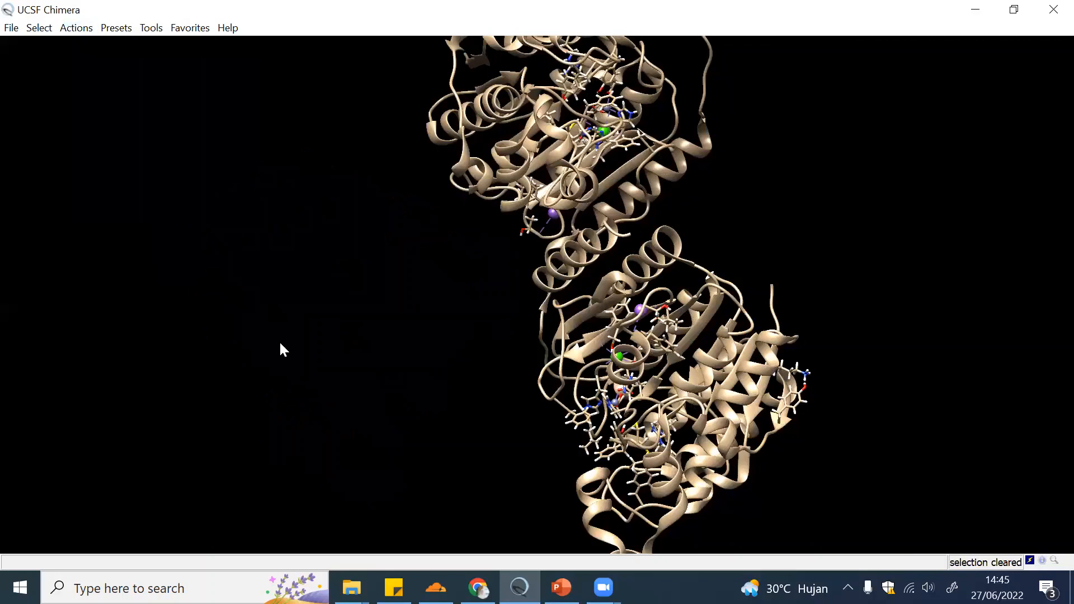
Select chain C of the protein and delete all its atoms and bonds.
{"action": "left_click", "coordinate": [38, 30]}
{"action": "mouse_move", "coordinate": [52, 57]}
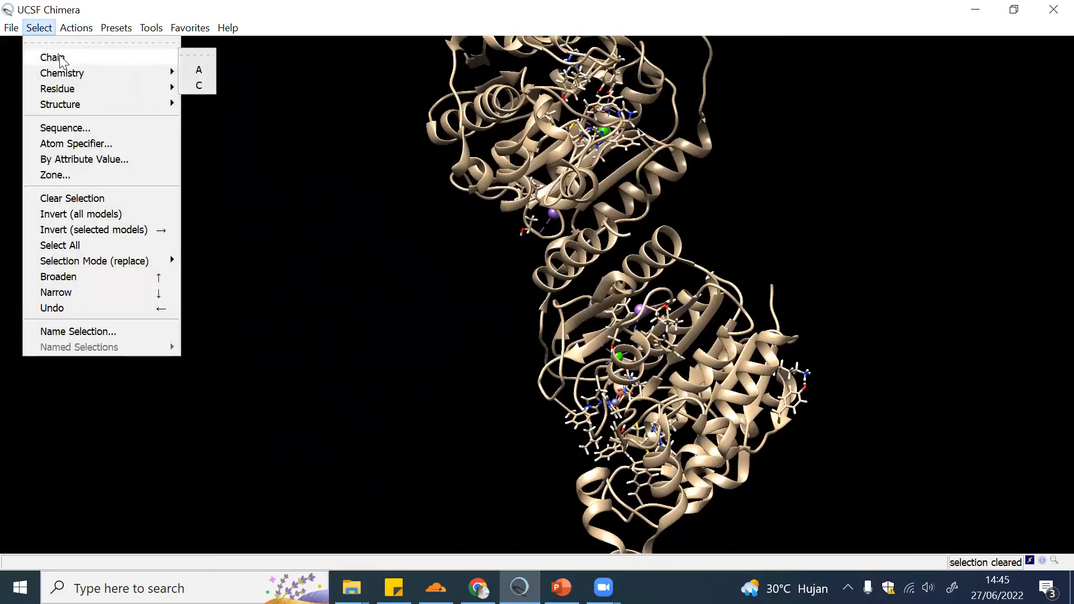
{"action": "left_click", "coordinate": [198, 84]}
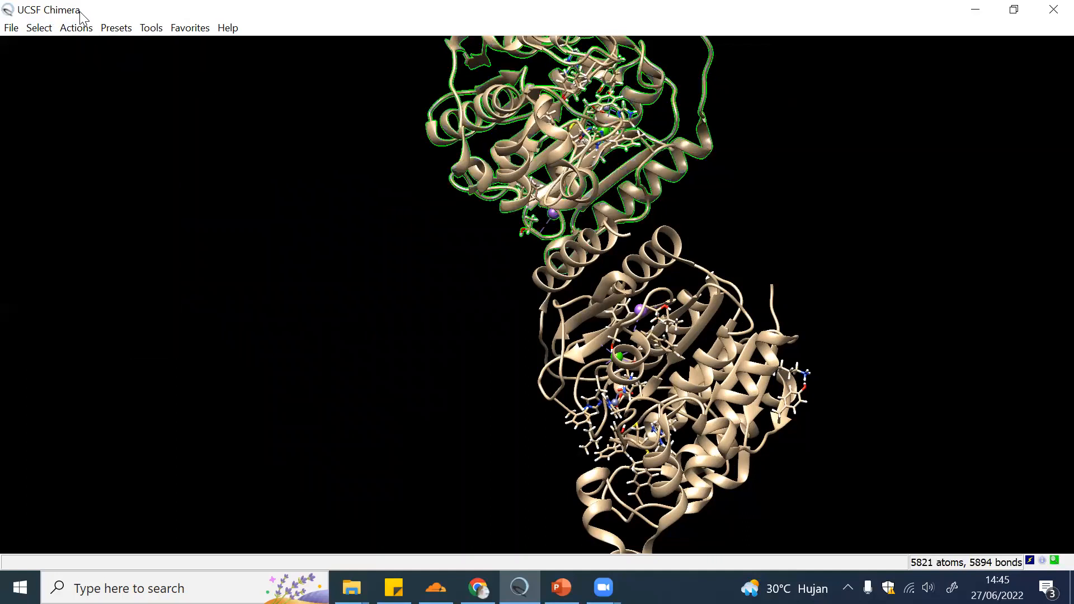
{"action": "left_click", "coordinate": [84, 28]}
{"action": "mouse_move", "coordinate": [103, 62]}
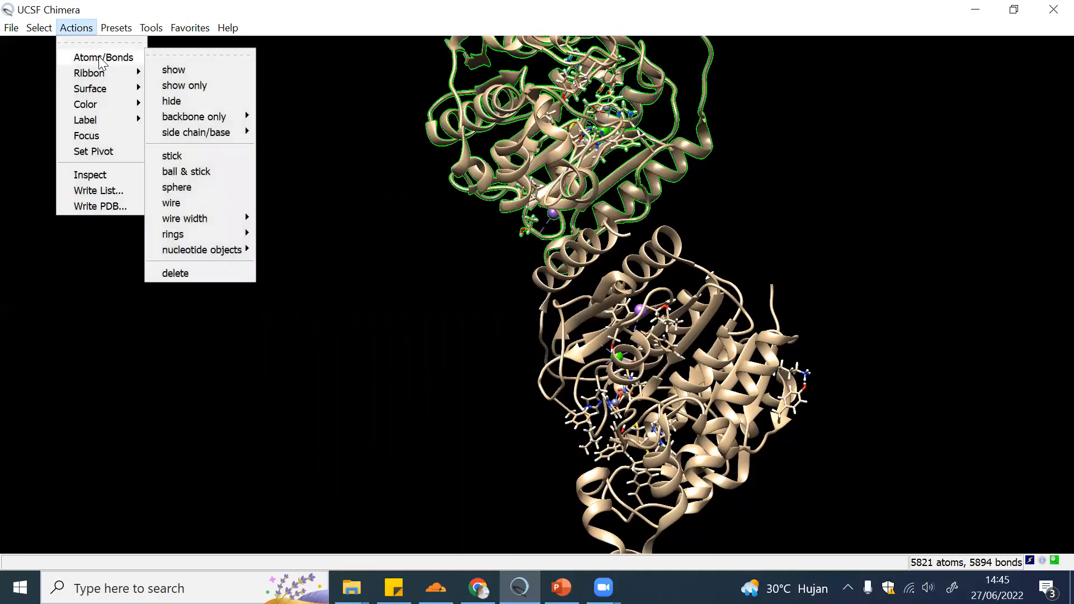
{"action": "left_click", "coordinate": [200, 274]}
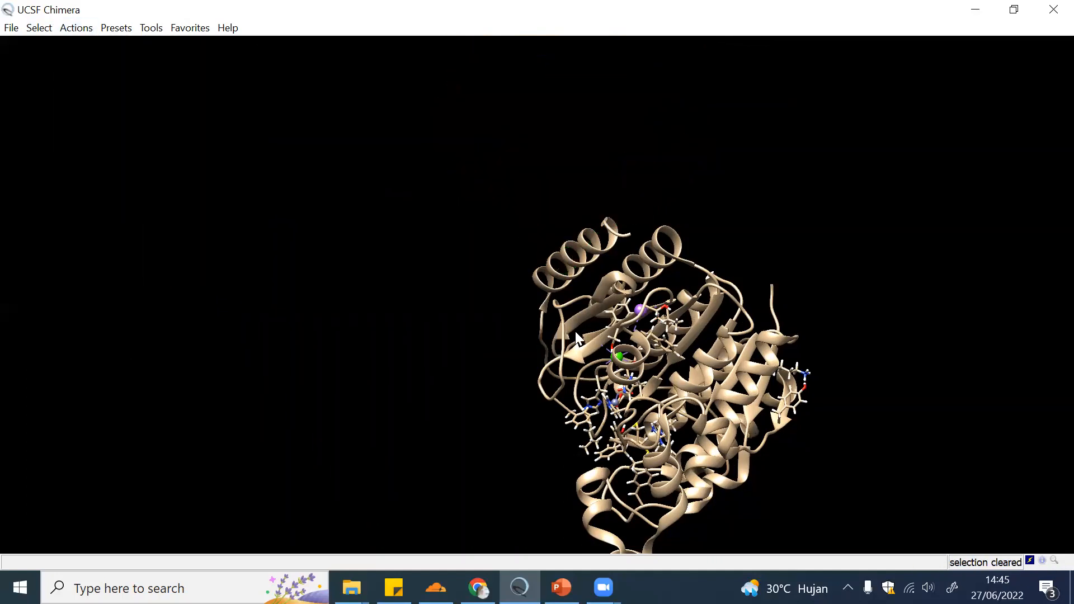
Focus the view on the remaining chain A and examine its binding site and metal ions from several angles.
{"action": "left_click_drag", "start_coordinate": [575, 332], "coordinate": [610, 314]}
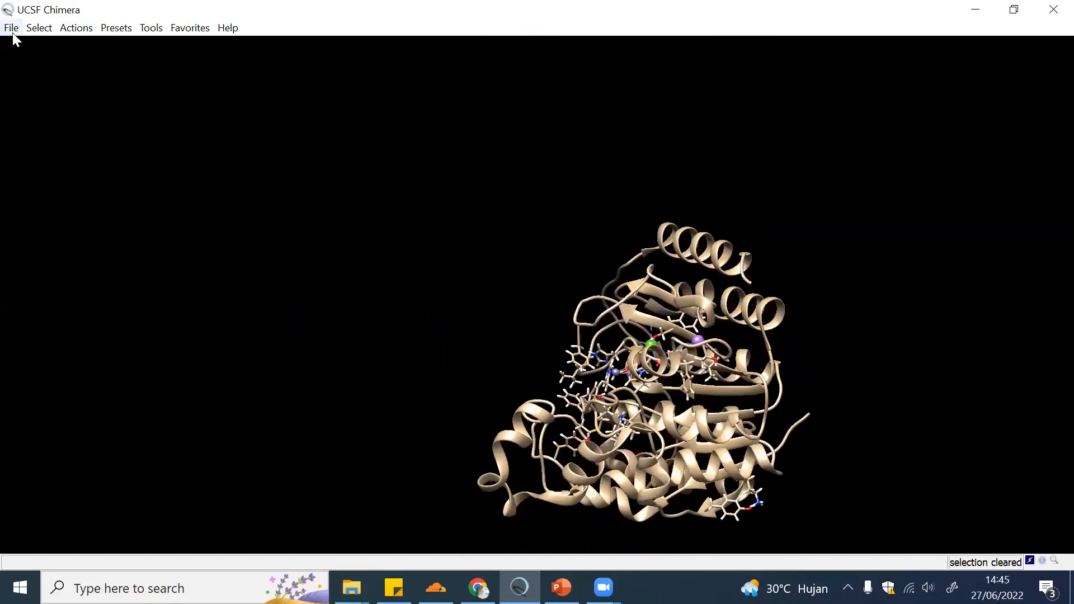
{"action": "left_click", "coordinate": [47, 30]}
{"action": "mouse_move", "coordinate": [72, 33]}
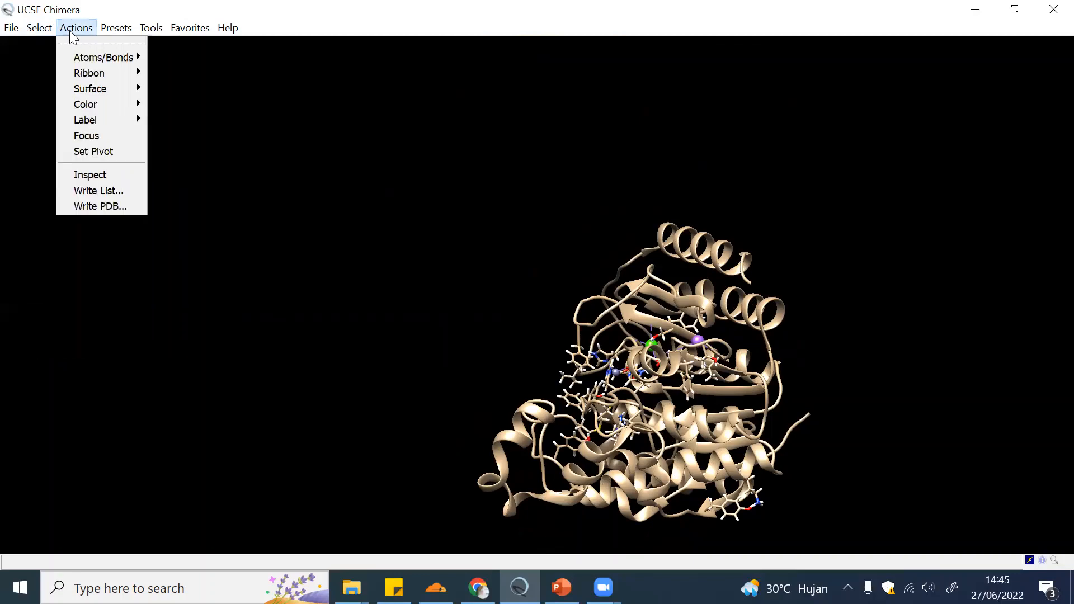
{"action": "left_click", "coordinate": [106, 135]}
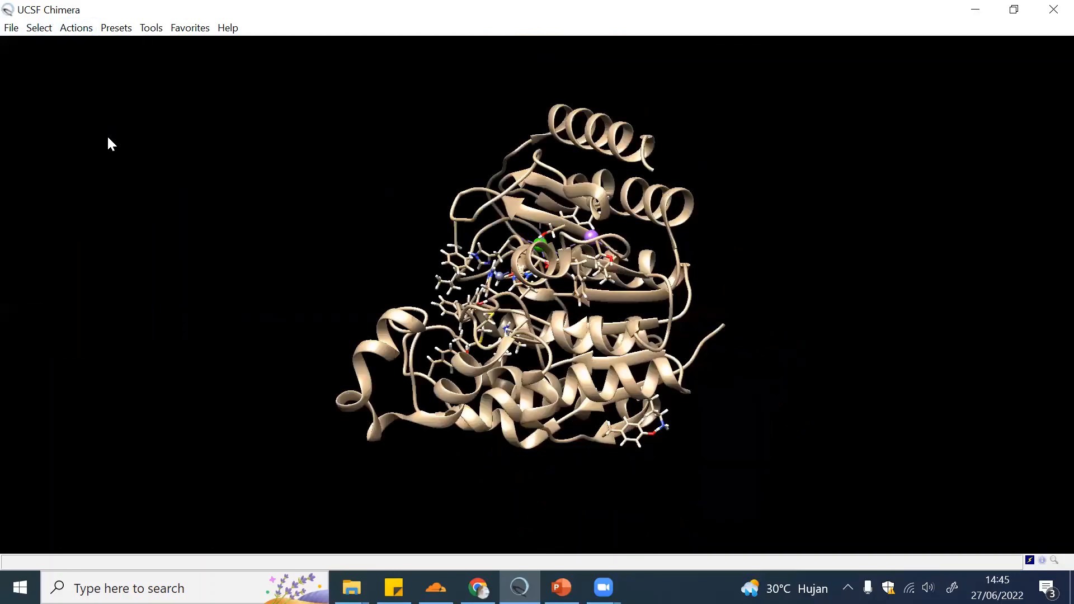
{"action": "left_click_drag", "start_coordinate": [501, 203], "coordinate": [764, 301]}
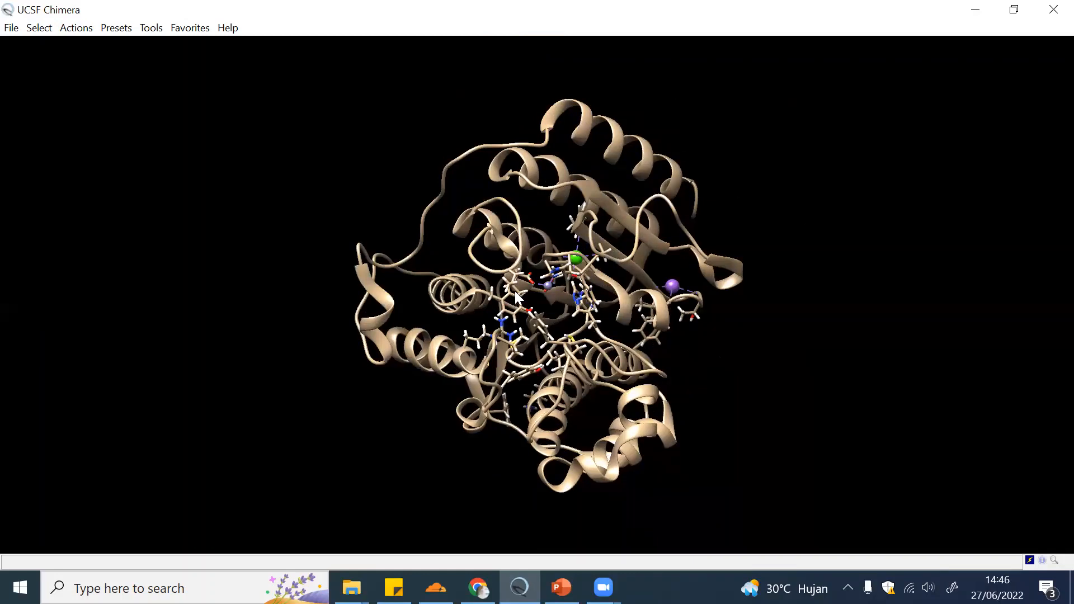
{"action": "mouse_move", "coordinate": [569, 306]}
{"action": "left_click_drag", "start_coordinate": [624, 315], "coordinate": [608, 277]}
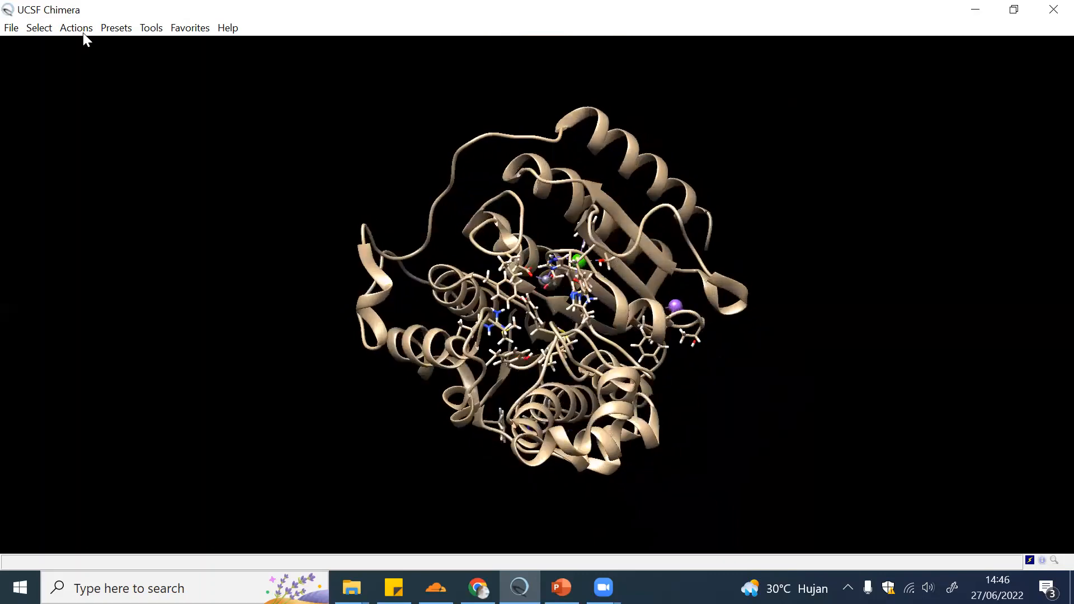
Save the cleaned 3MAX model as the PDB file Prepared_3MAX.pdb in the D:\TEACHING folder.
{"action": "left_click", "coordinate": [11, 27]}
{"action": "left_click", "coordinate": [37, 28]}
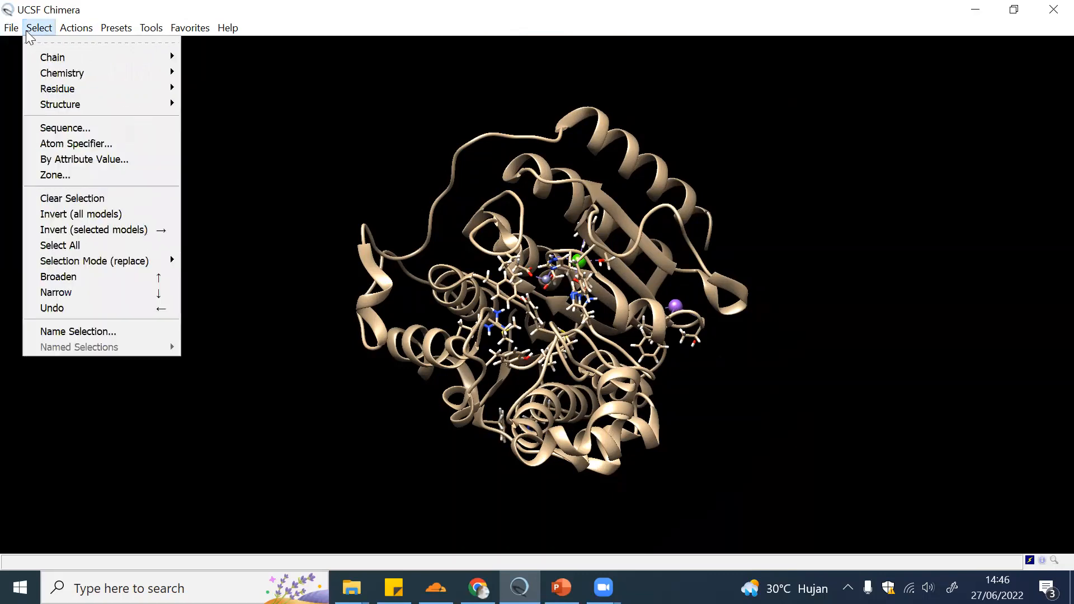
{"action": "mouse_move", "coordinate": [11, 31]}
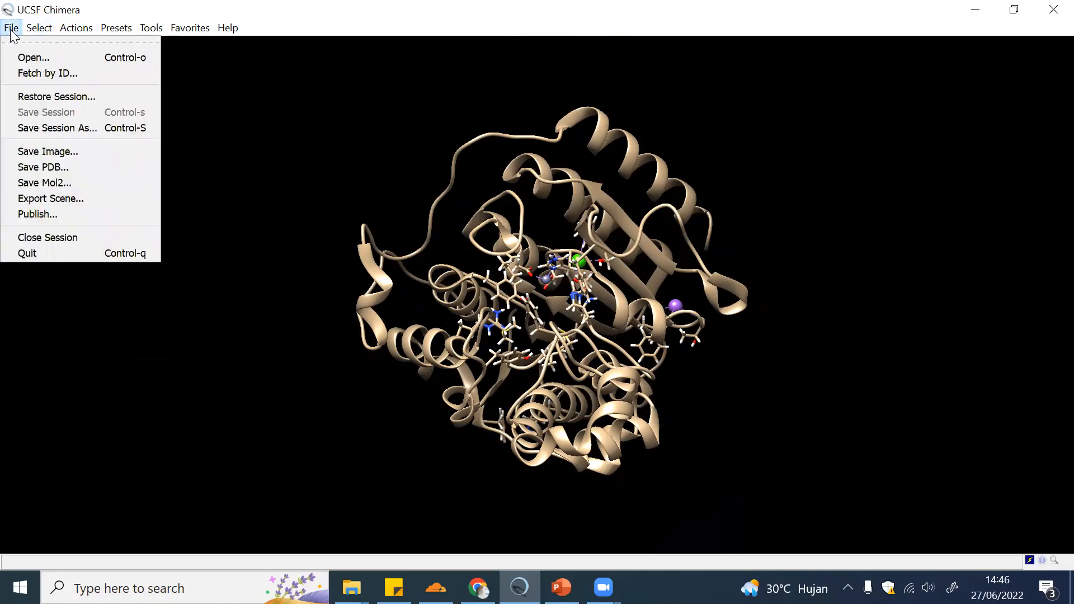
{"action": "left_click", "coordinate": [66, 168]}
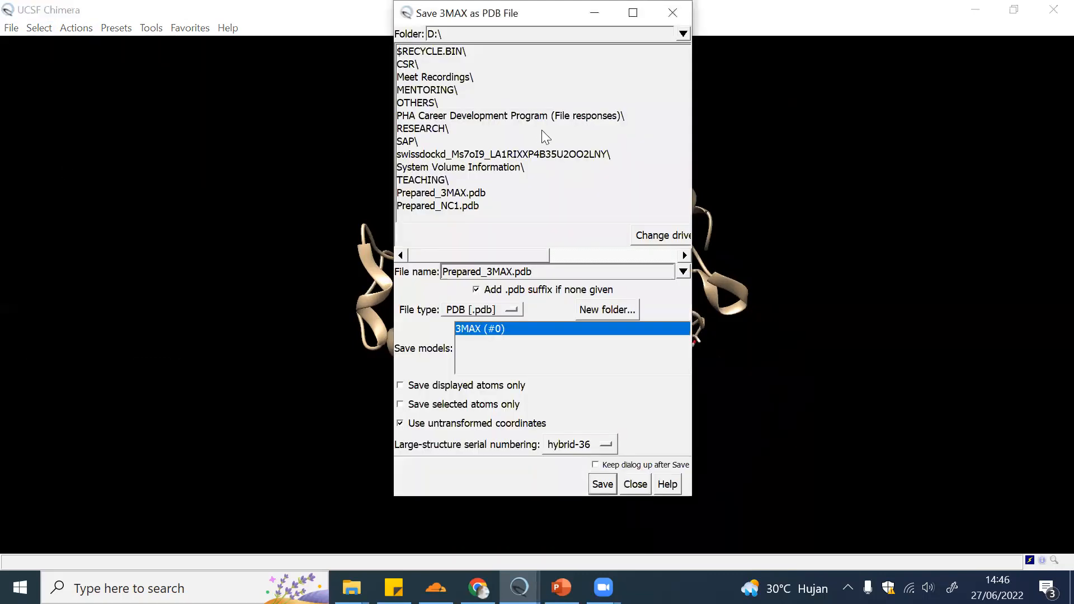
{"action": "left_click", "coordinate": [436, 179]}
{"action": "key", "text": "Return"}
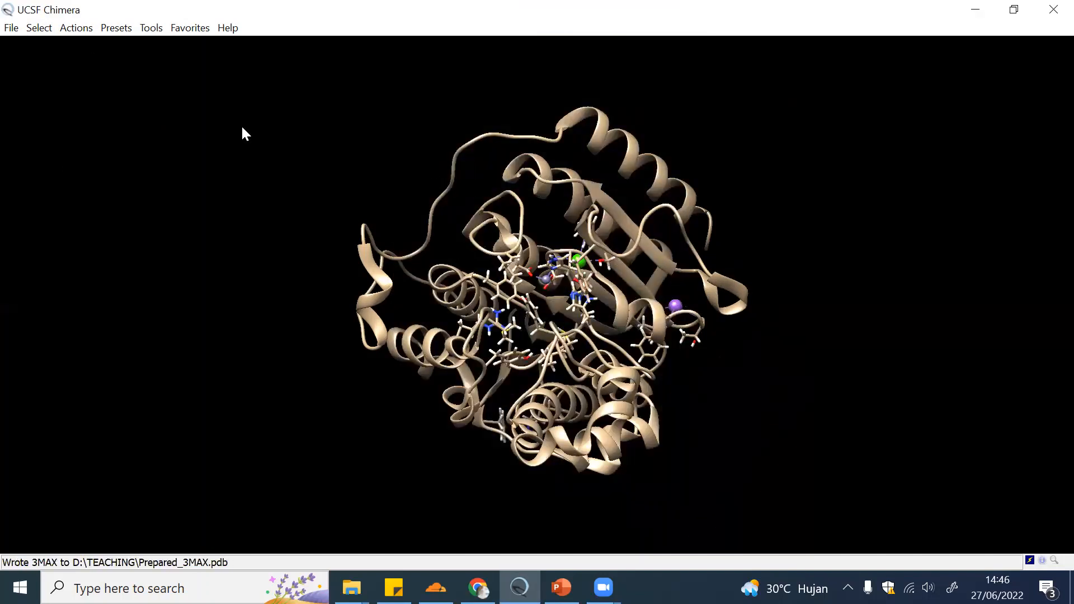
Save the 3MAX model as Prepared_3MAX.pdb in the folder D:\TEACHING\Medicinal Chemistry\Independent Assignment.
{"action": "left_click", "coordinate": [11, 28]}
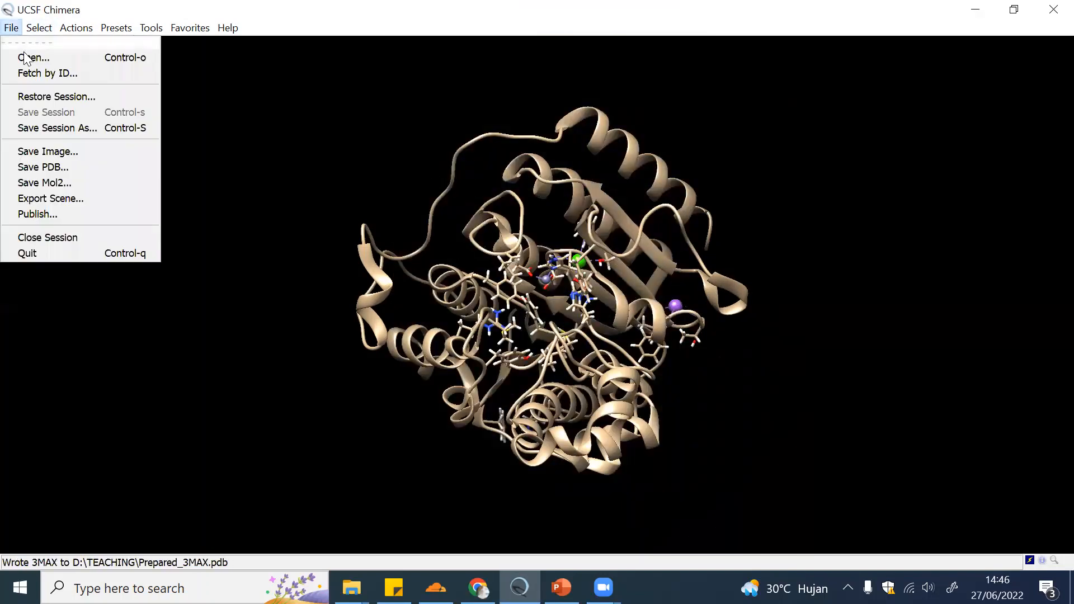
{"action": "left_click", "coordinate": [50, 167]}
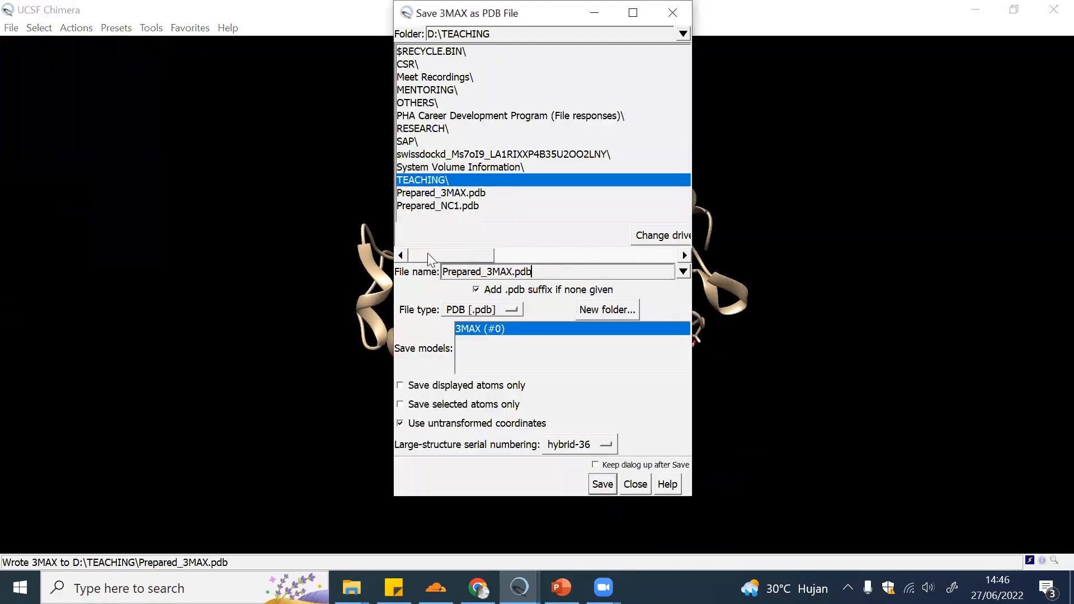
{"action": "left_click_drag", "start_coordinate": [478, 257], "coordinate": [614, 258]}
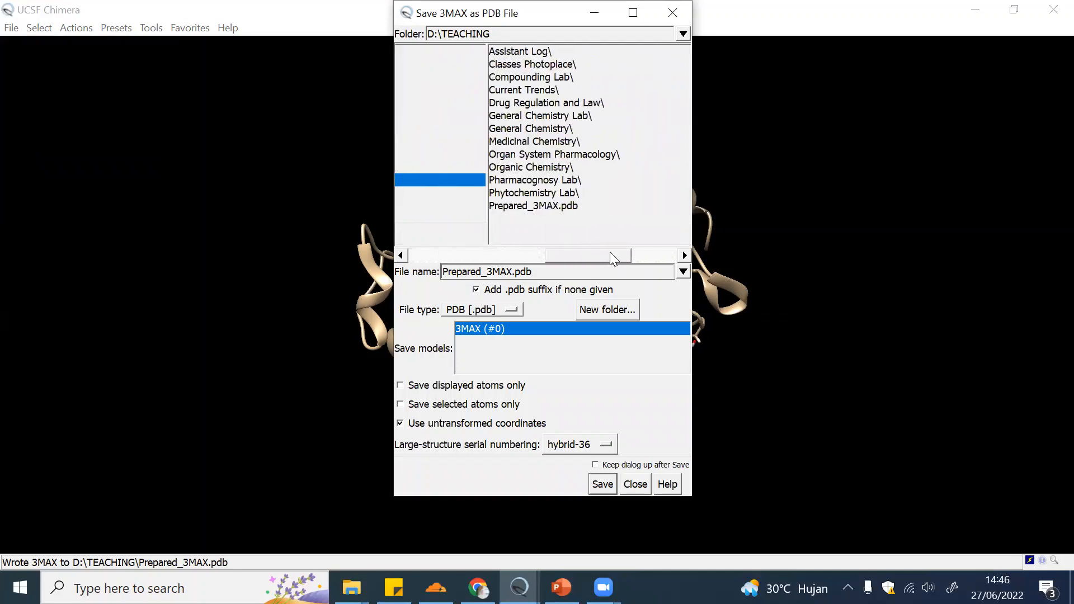
{"action": "double_click", "coordinate": [546, 144]}
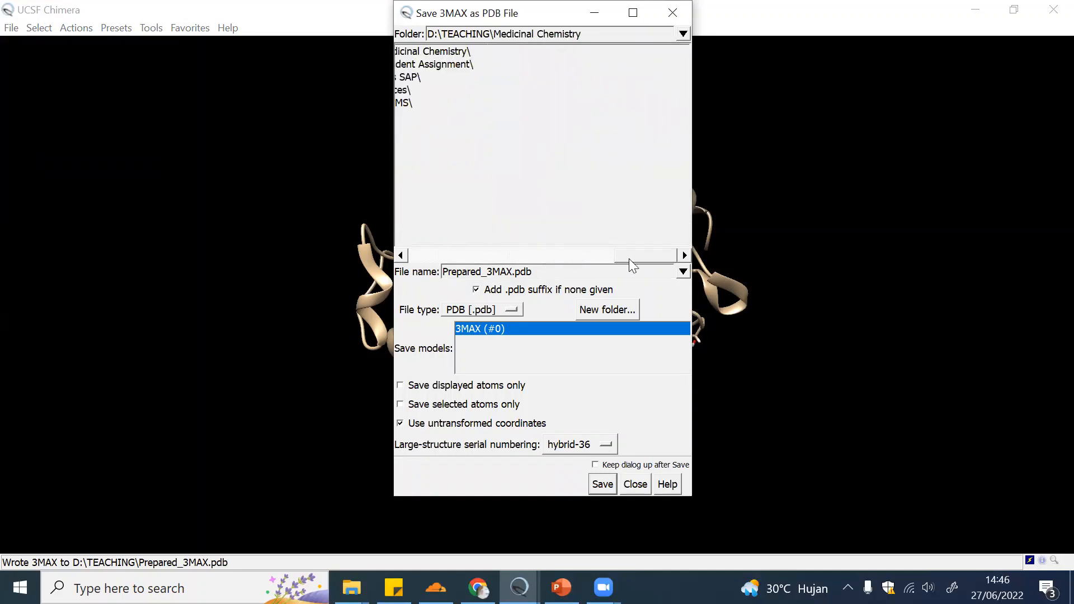
{"action": "left_click_drag", "start_coordinate": [629, 259], "coordinate": [600, 263]}
{"action": "left_click", "coordinate": [590, 65]}
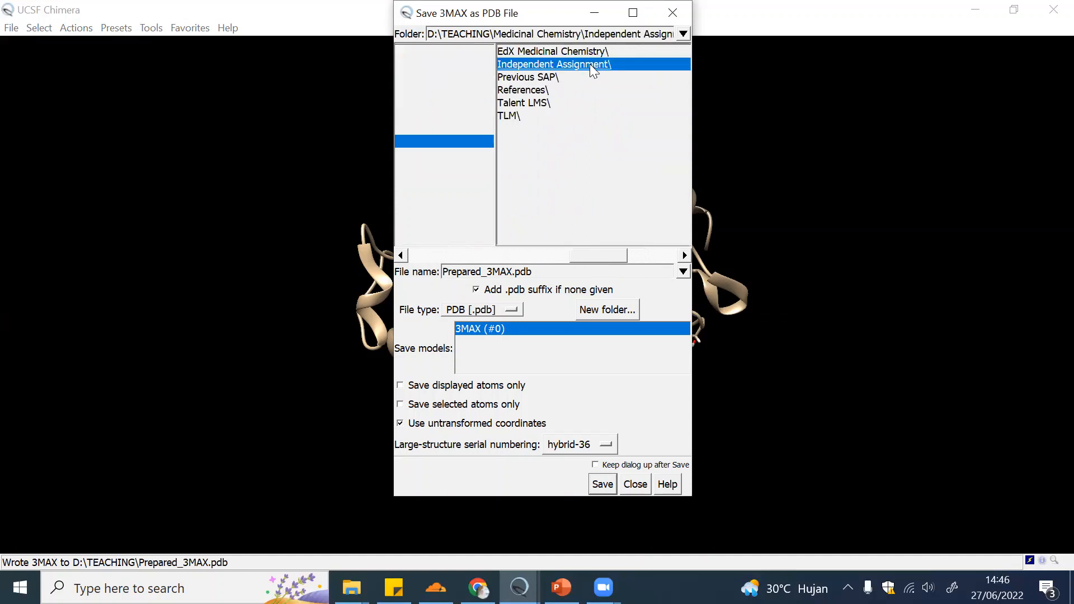
{"action": "left_click_drag", "start_coordinate": [642, 259], "coordinate": [608, 254]}
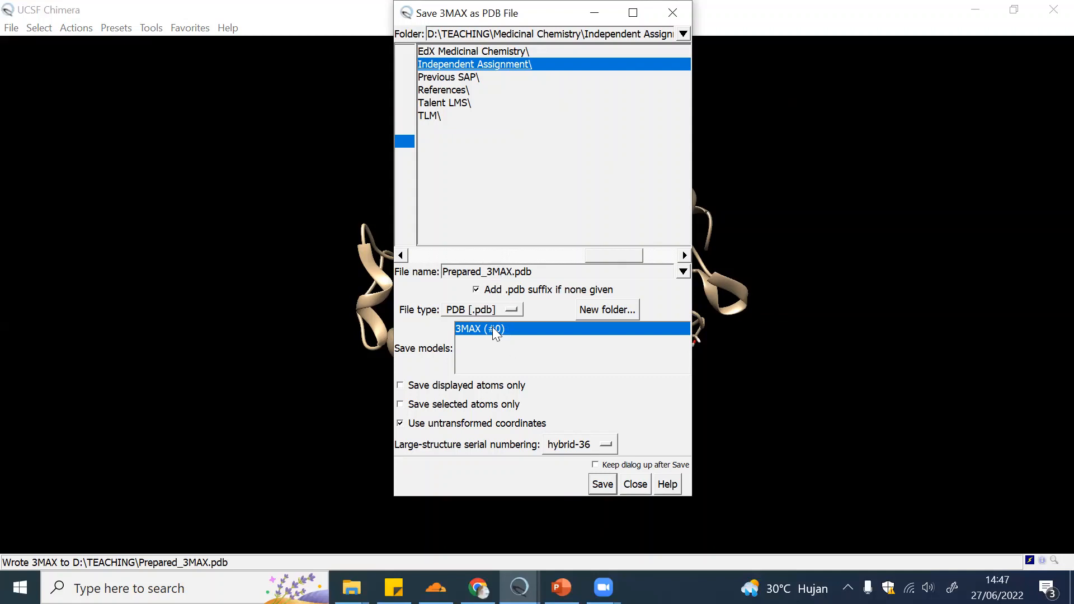
{"action": "left_click", "coordinate": [602, 484]}
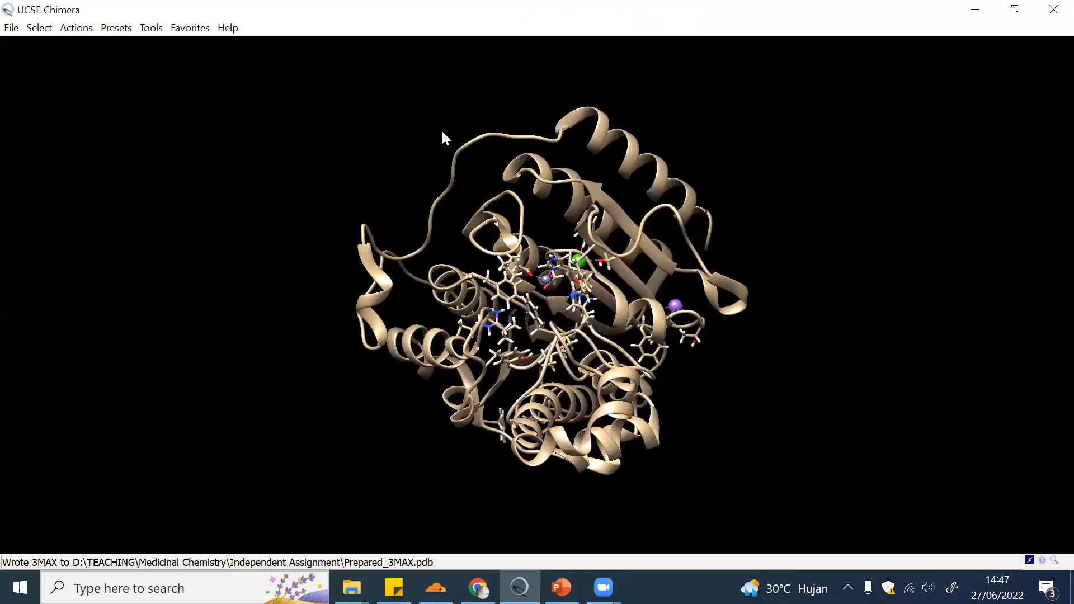
Close the current session to clear the 3MAX model from the workspace.
{"action": "mouse_move", "coordinate": [616, 289]}
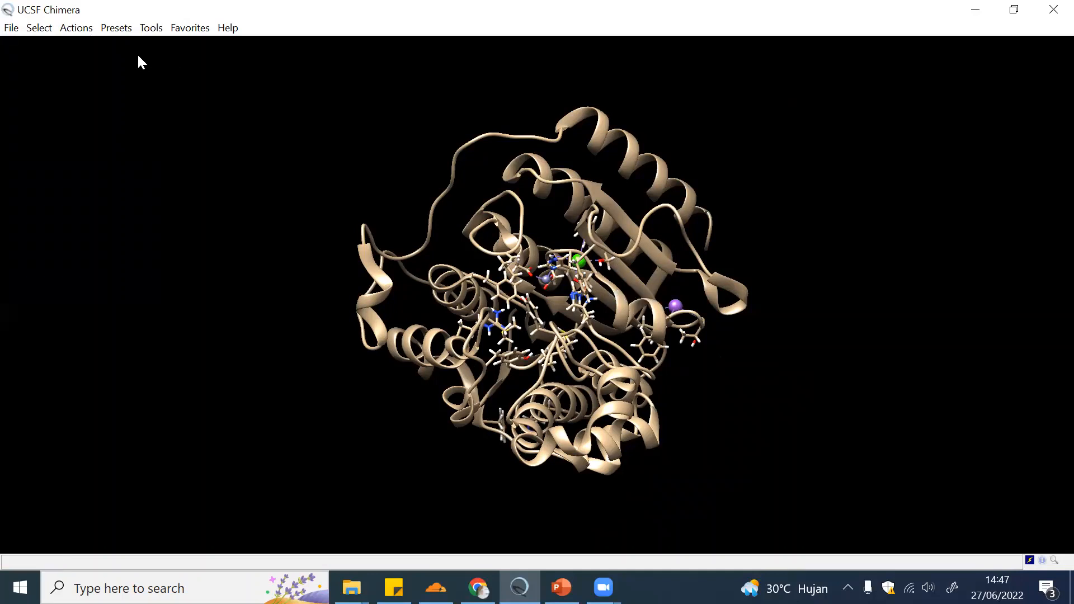
{"action": "left_click", "coordinate": [12, 29]}
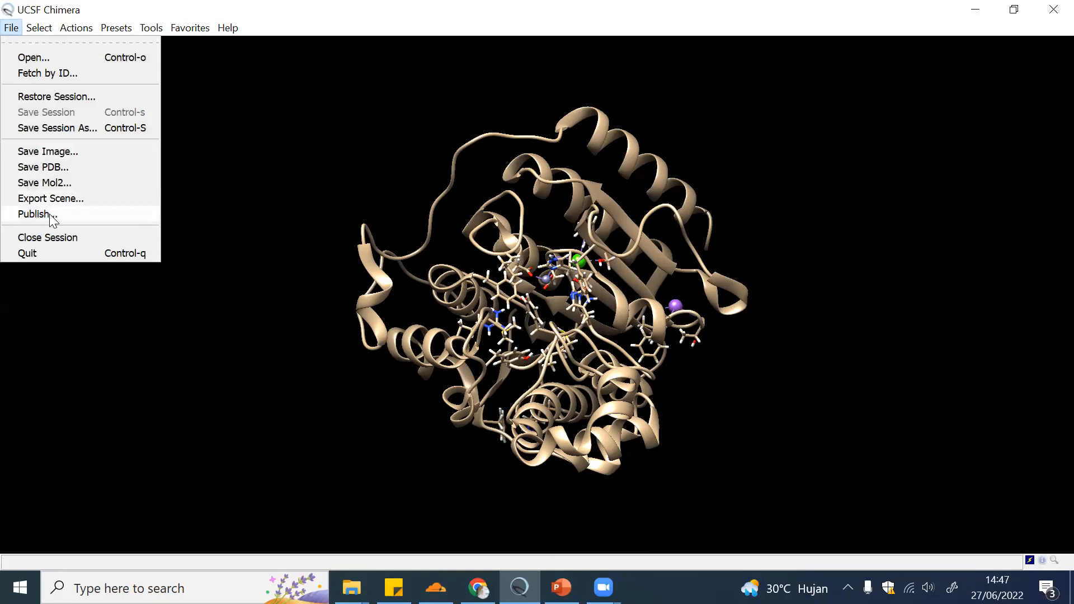
{"action": "left_click", "coordinate": [53, 240]}
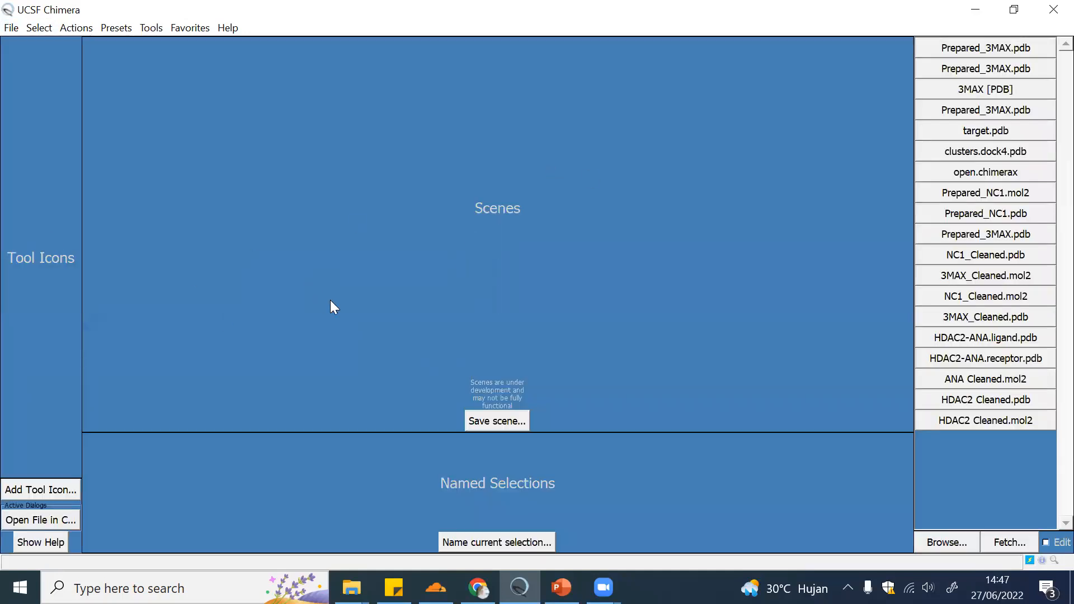
Open the fetch-by-ID dialog and choose PubChem as the source database.
{"action": "left_click", "coordinate": [11, 28]}
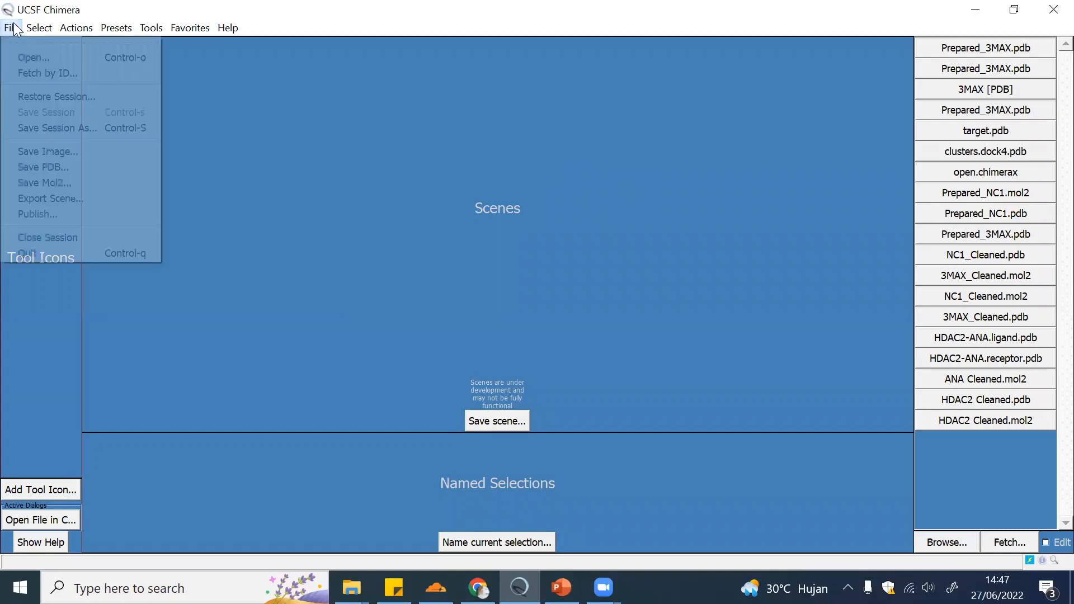
{"action": "left_click", "coordinate": [27, 72]}
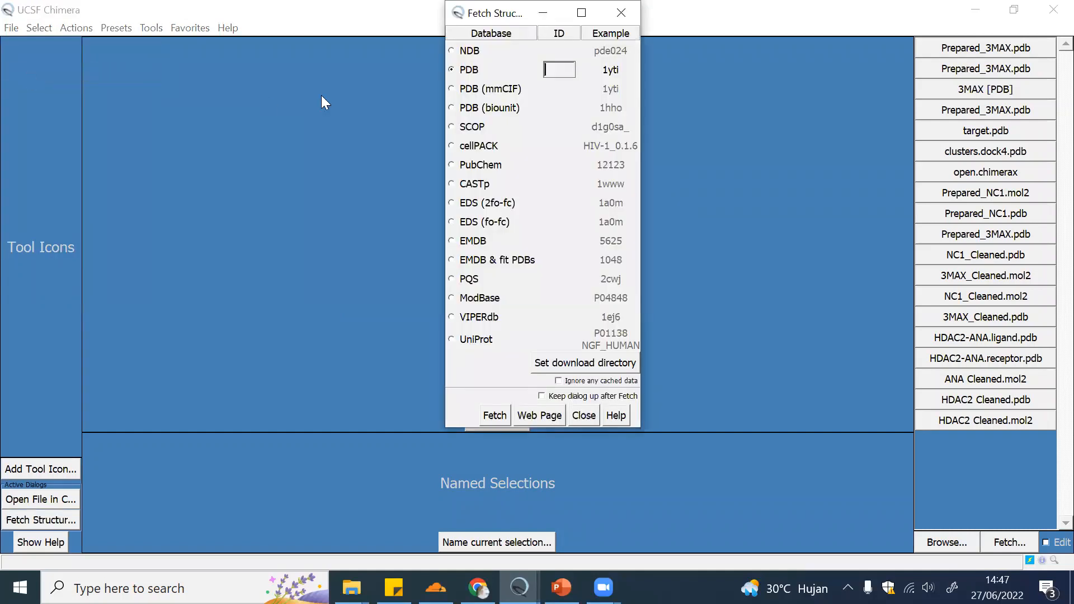
{"action": "left_click", "coordinate": [491, 163]}
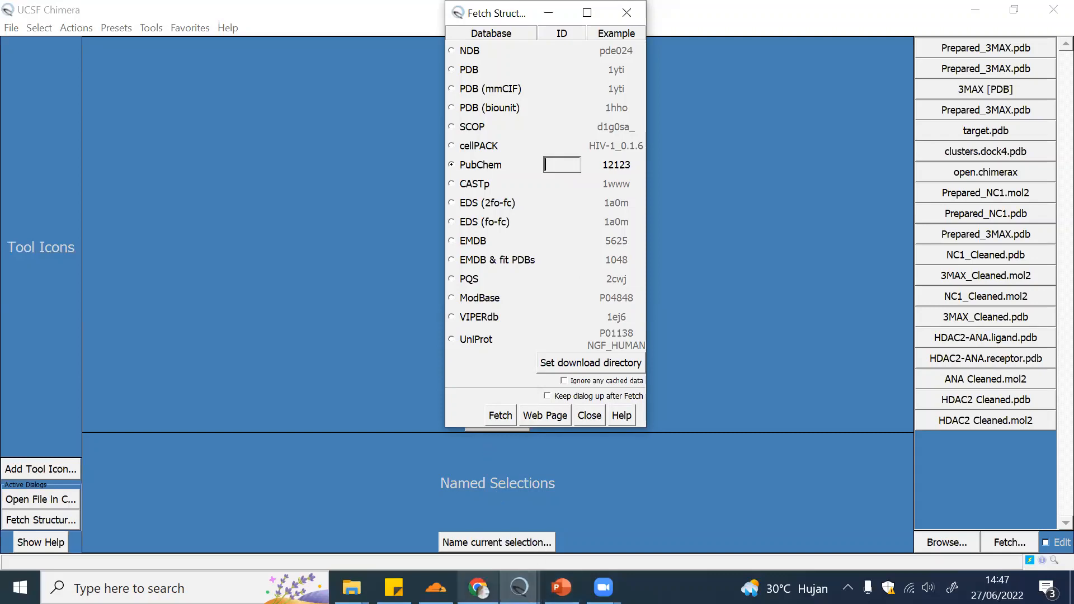
Switch to Chrome and bring up the PubChem homepage with its compound search and structure drawing options in view.
{"action": "left_click", "coordinate": [477, 588]}
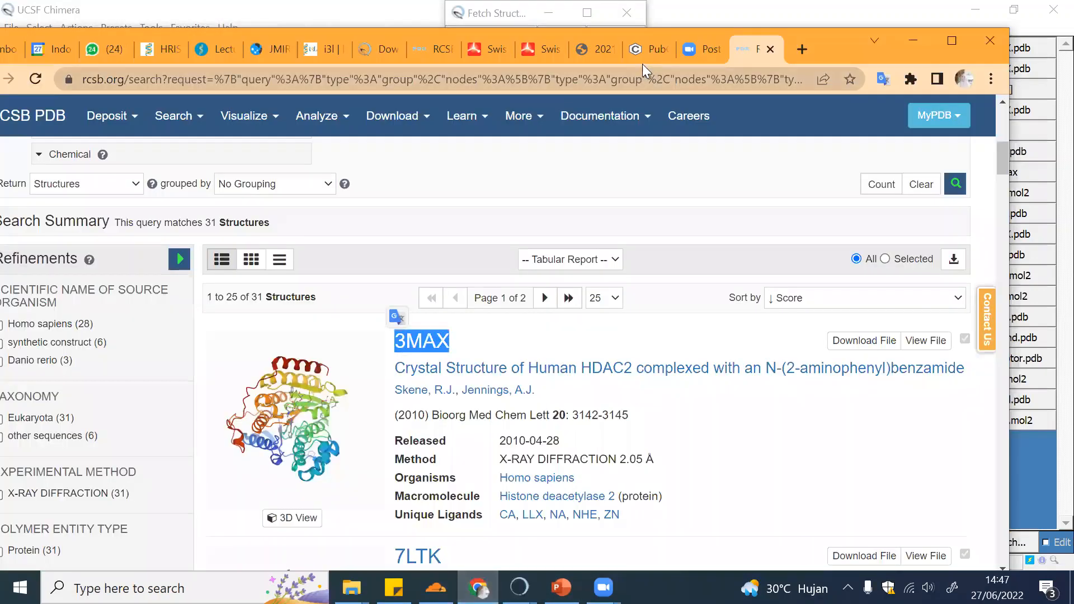
{"action": "left_click", "coordinate": [650, 50]}
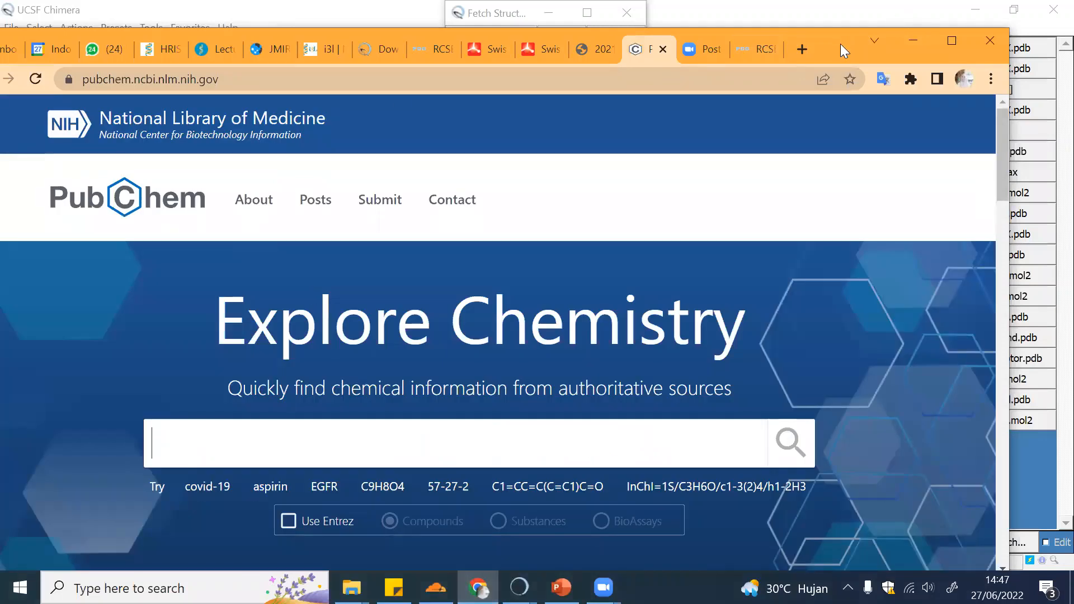
{"action": "left_click_drag", "start_coordinate": [840, 44], "coordinate": [910, 21]}
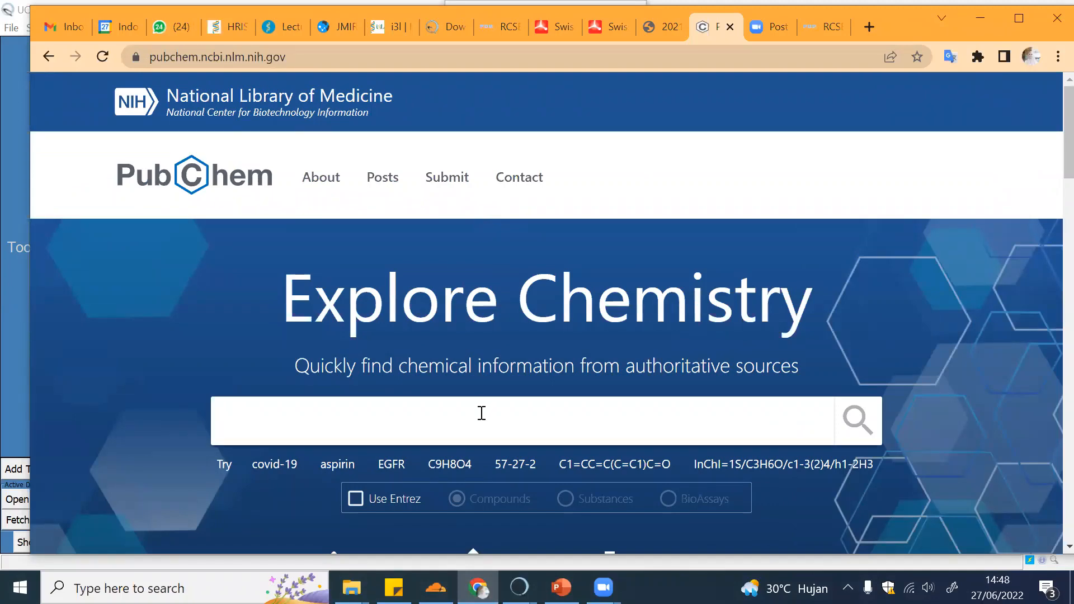
{"action": "scroll", "coordinate": [480, 419], "scroll_direction": "down", "scroll_amount": 2}
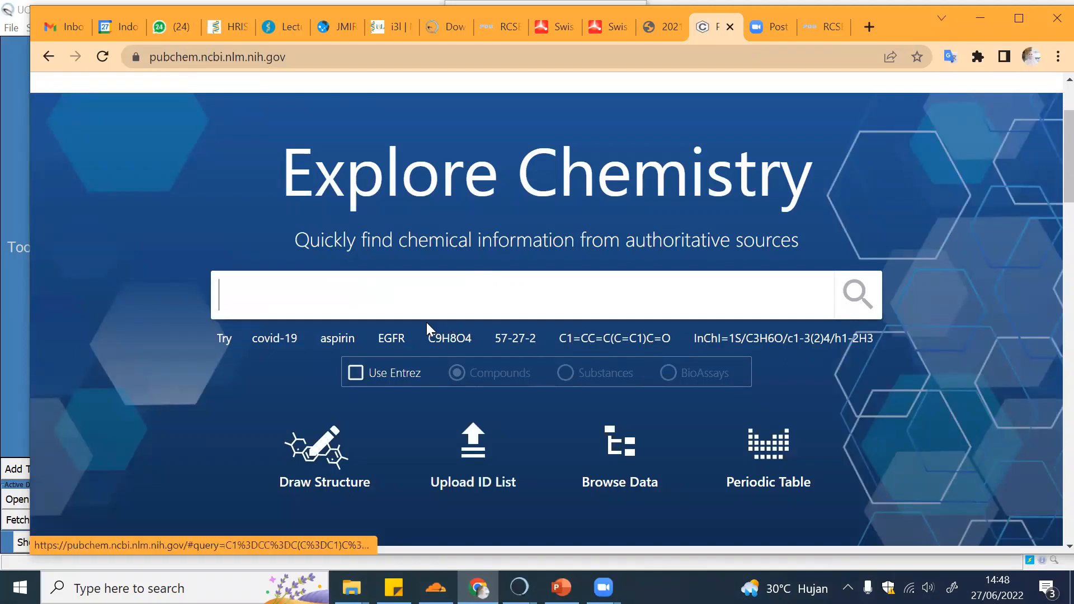
{"action": "left_click", "coordinate": [508, 289]}
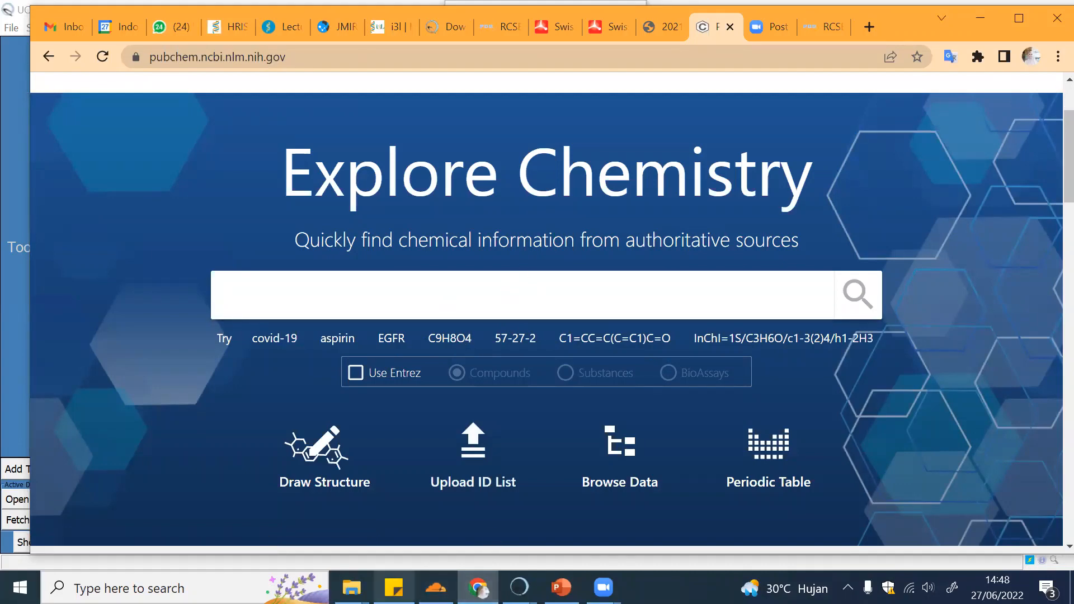
Show slide 3 with lead compound 1 in PowerPoint and arrange it side by side with the PubChem browser window.
{"action": "left_click", "coordinate": [561, 588]}
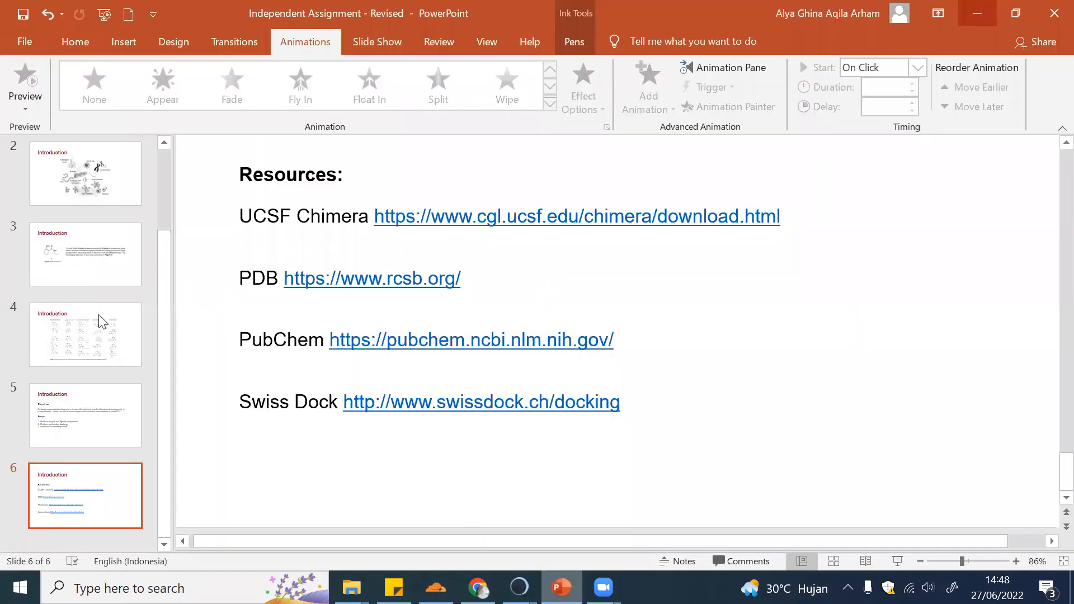
{"action": "left_click", "coordinate": [98, 274]}
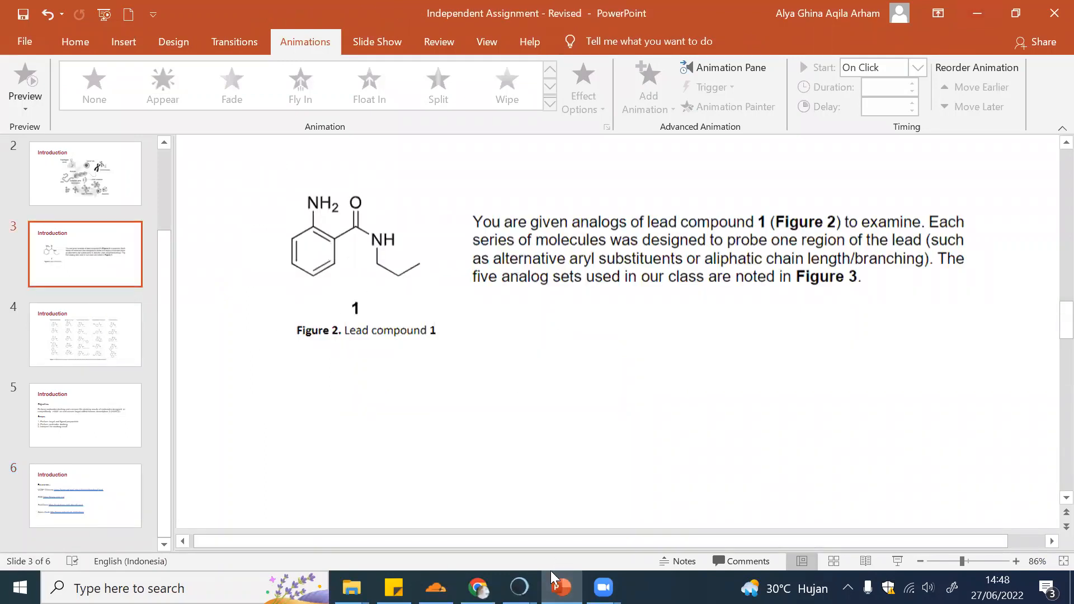
{"action": "left_click", "coordinate": [477, 587]}
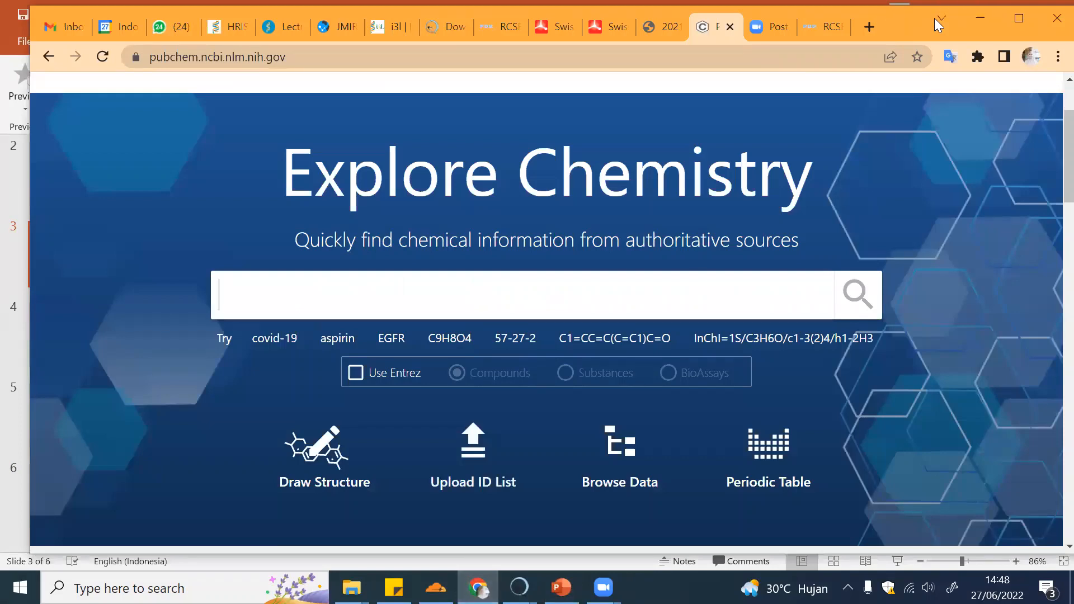
{"action": "key", "text": "super+Right"}
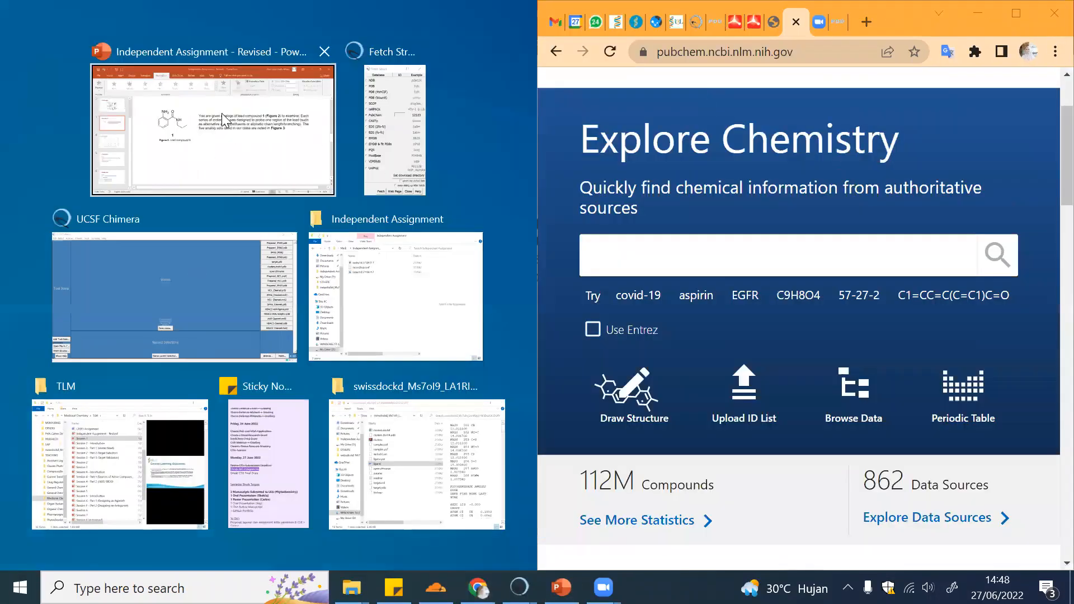
{"action": "left_click", "coordinate": [257, 151]}
Open PubChem's Draw Structure editor with both its drawing tools and blank canvas in view.
{"action": "left_click", "coordinate": [636, 392]}
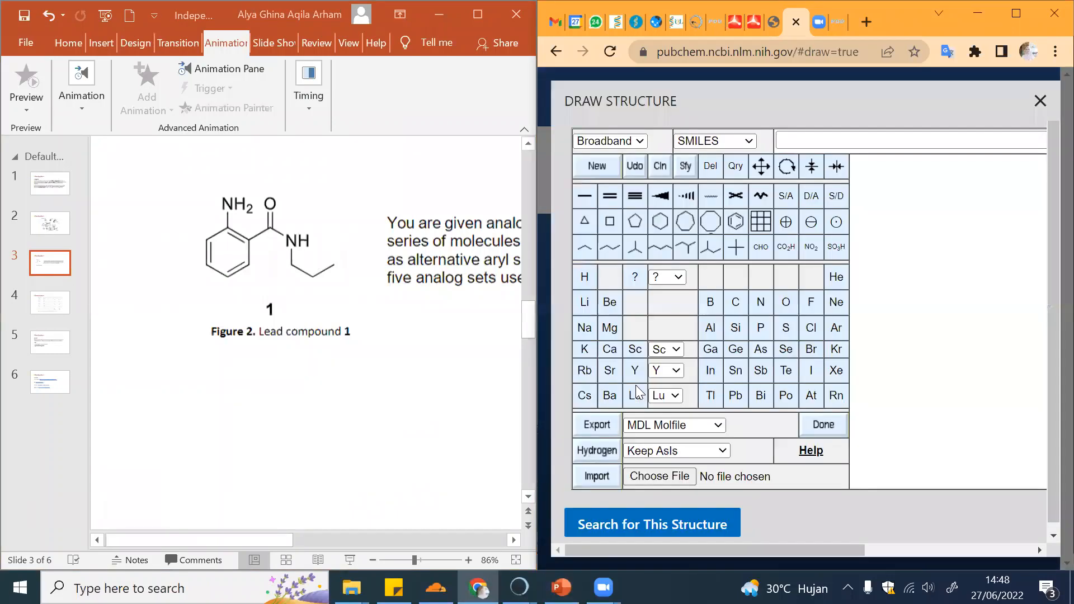
{"action": "scroll", "coordinate": [810, 317], "scroll_direction": "right", "scroll_amount": 2}
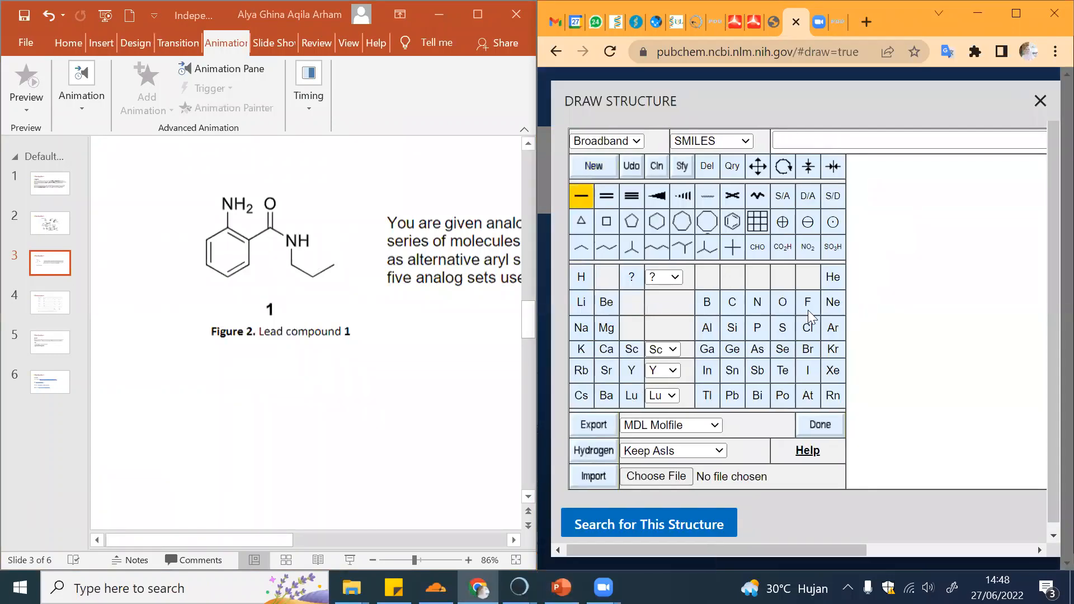
{"action": "scroll", "coordinate": [812, 317], "scroll_direction": "left", "scroll_amount": 1}
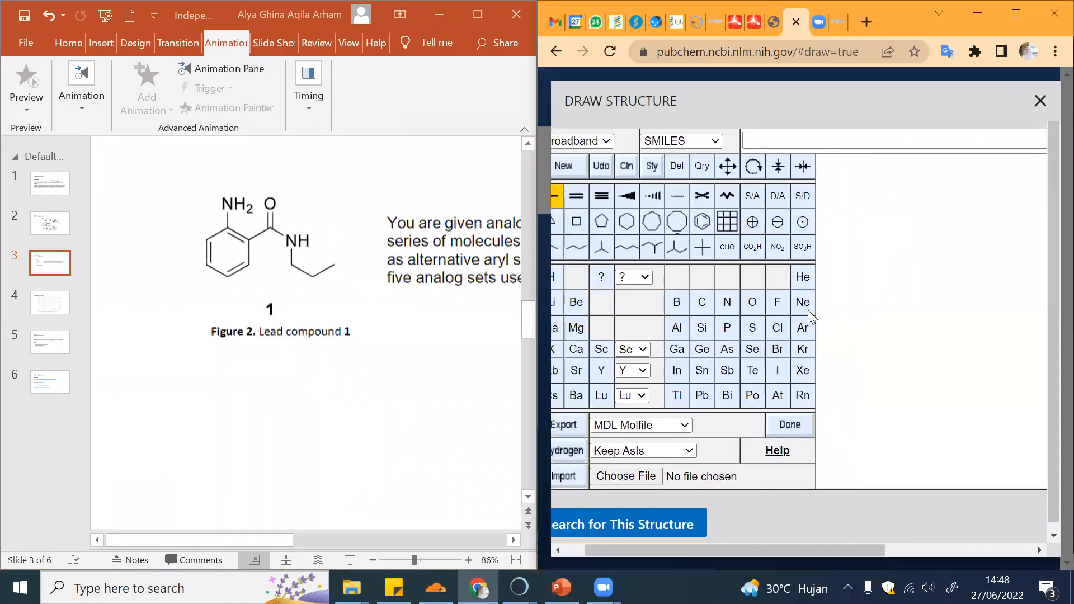
{"action": "left_click", "coordinate": [709, 224]}
{"action": "left_click", "coordinate": [904, 315]}
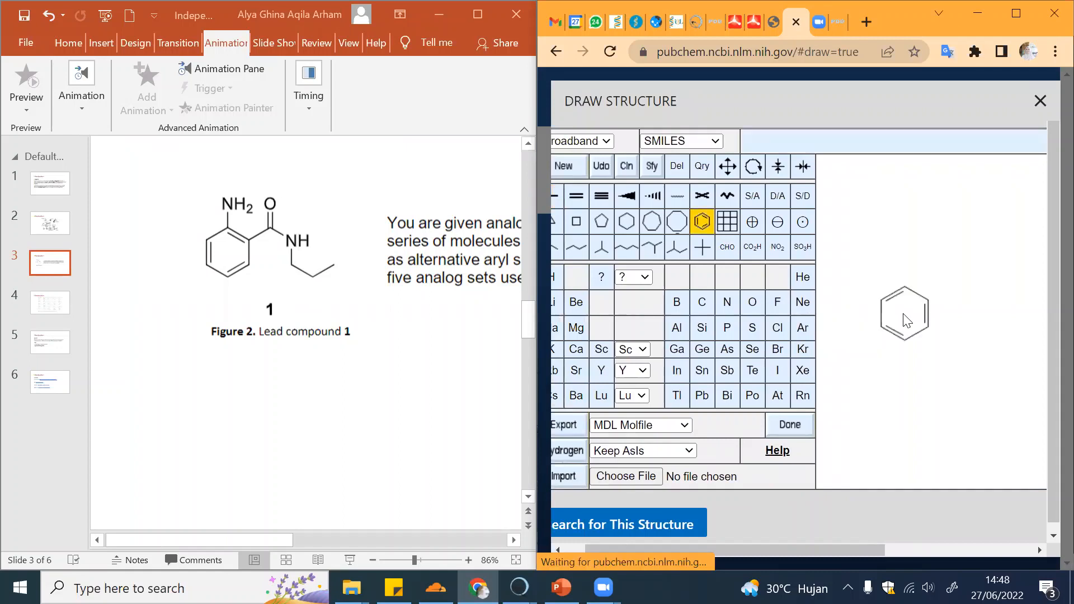
{"action": "left_click", "coordinate": [557, 199]}
{"action": "left_click", "coordinate": [907, 273]}
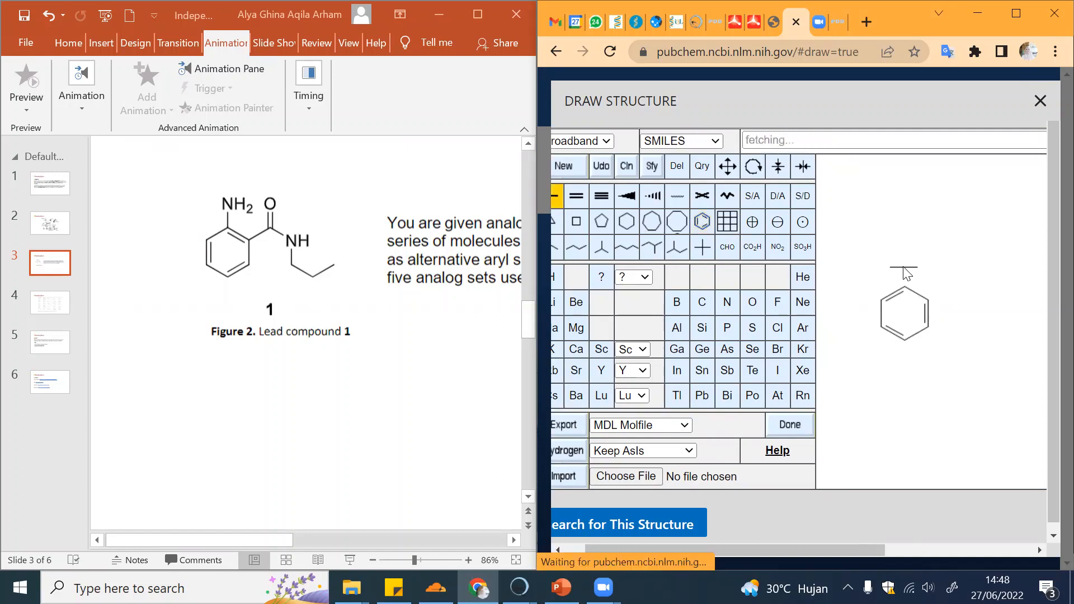
{"action": "left_click", "coordinate": [903, 279]}
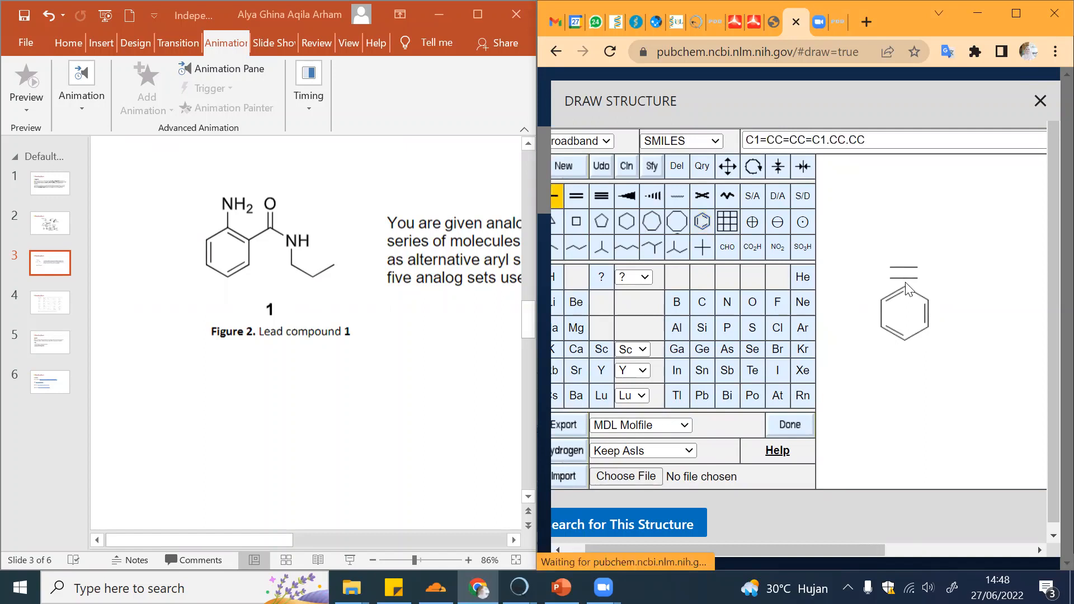
{"action": "left_click", "coordinate": [675, 175]}
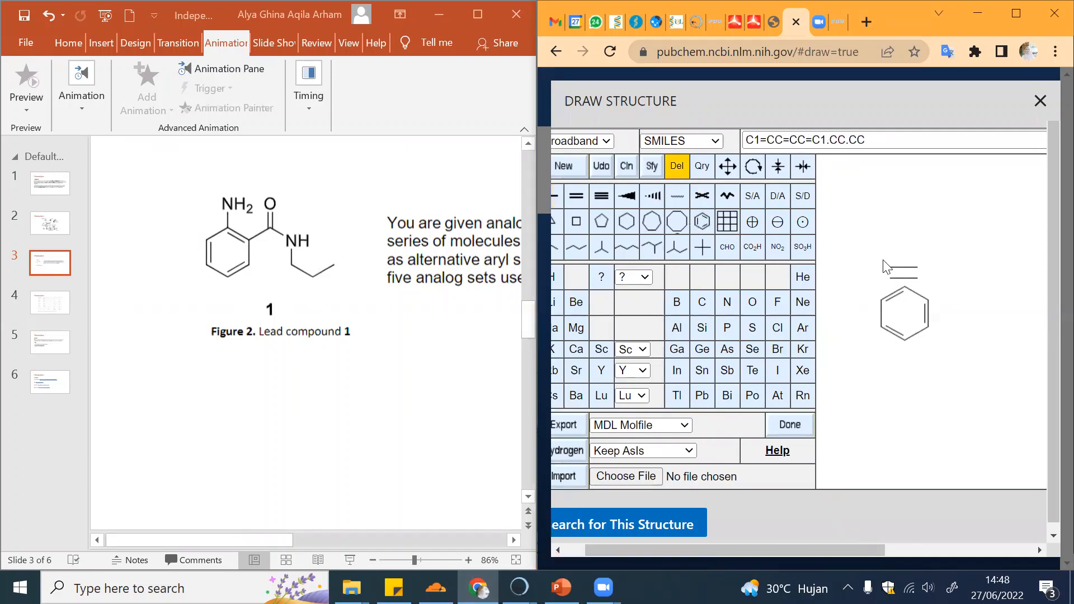
{"action": "left_click", "coordinate": [902, 268]}
{"action": "left_click", "coordinate": [907, 285]}
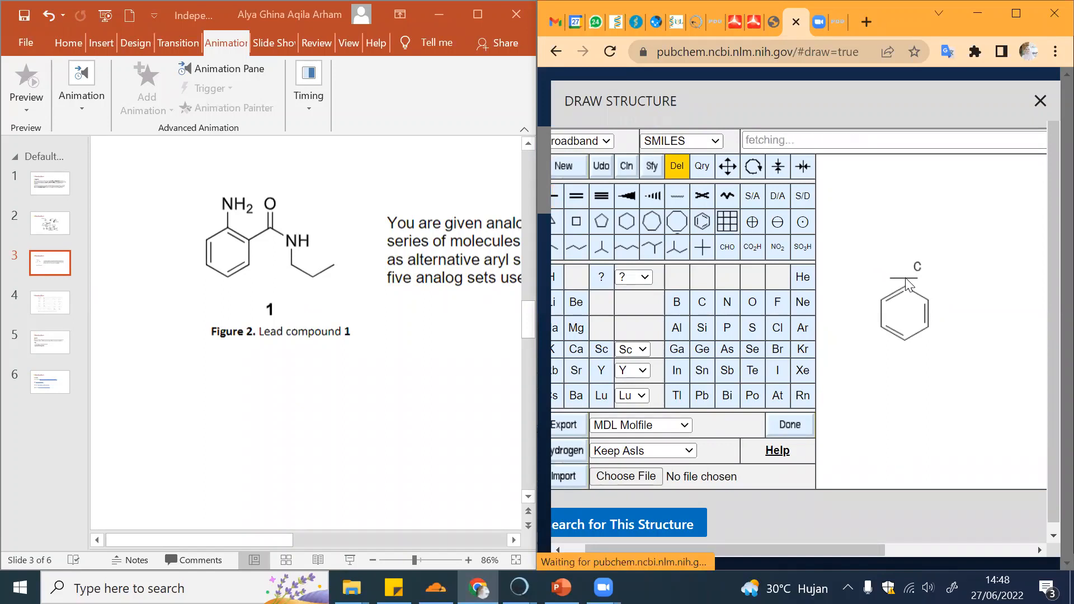
{"action": "left_click", "coordinate": [917, 269]}
{"action": "left_click_drag", "start_coordinate": [884, 258], "coordinate": [964, 425]}
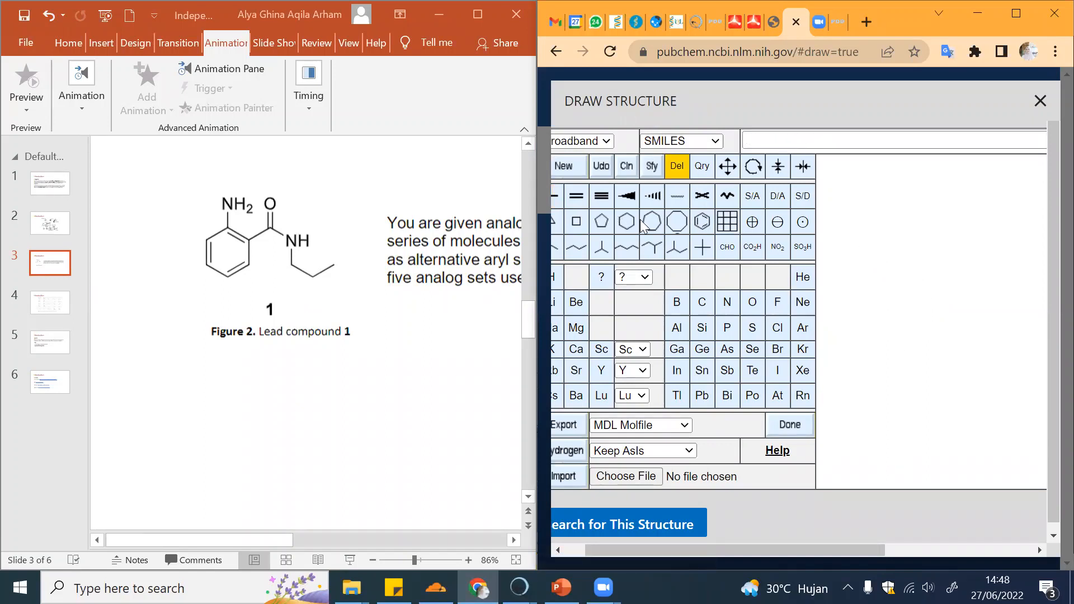
Draw a benzene ring on the canvas, attach a single bond to its uppermost carbon and change the bond's end atom to nitrogen.
{"action": "left_click", "coordinate": [700, 226]}
{"action": "left_click", "coordinate": [936, 306]}
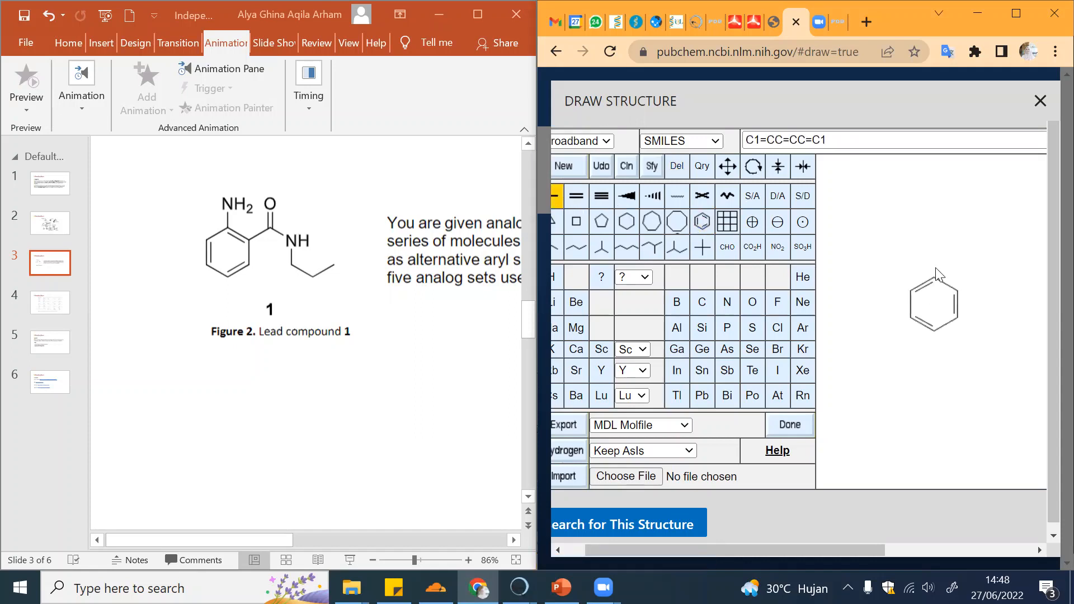
{"action": "left_click", "coordinate": [935, 281]}
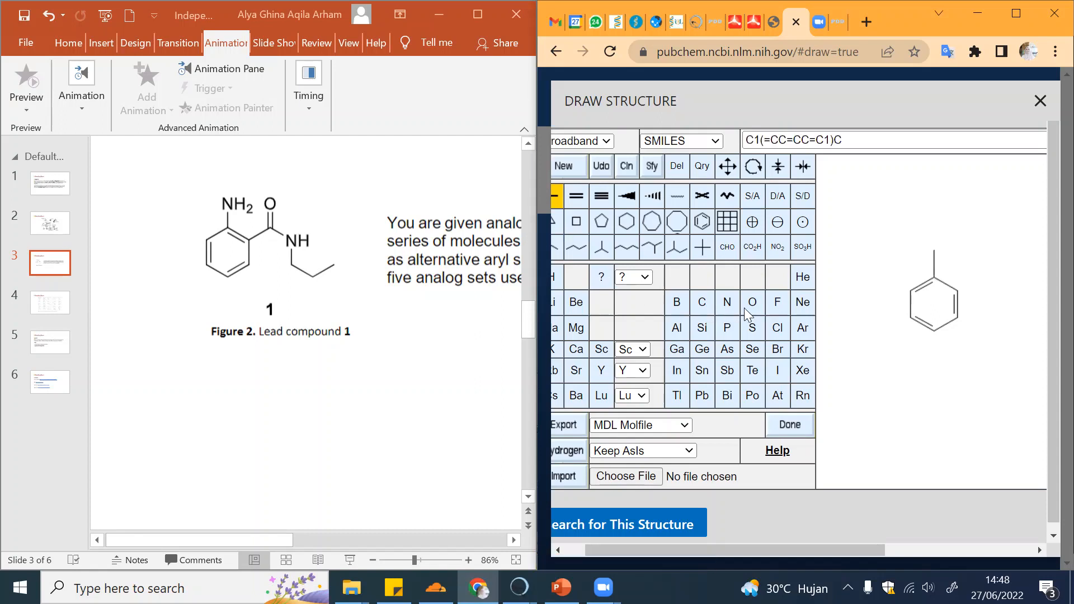
{"action": "left_click", "coordinate": [730, 307]}
{"action": "left_click", "coordinate": [933, 250]}
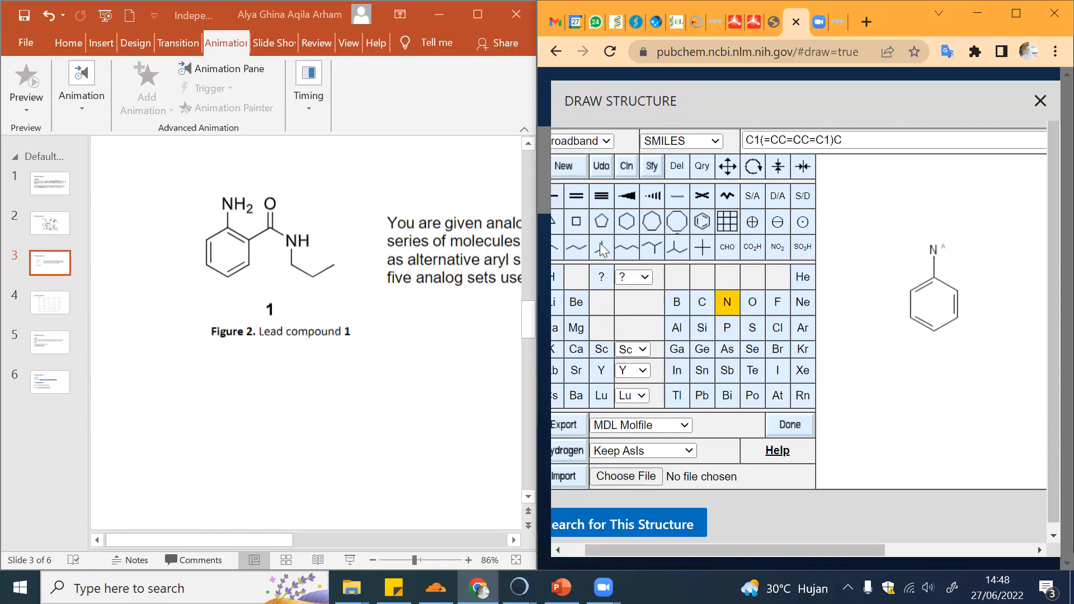
{"action": "left_click", "coordinate": [558, 248]}
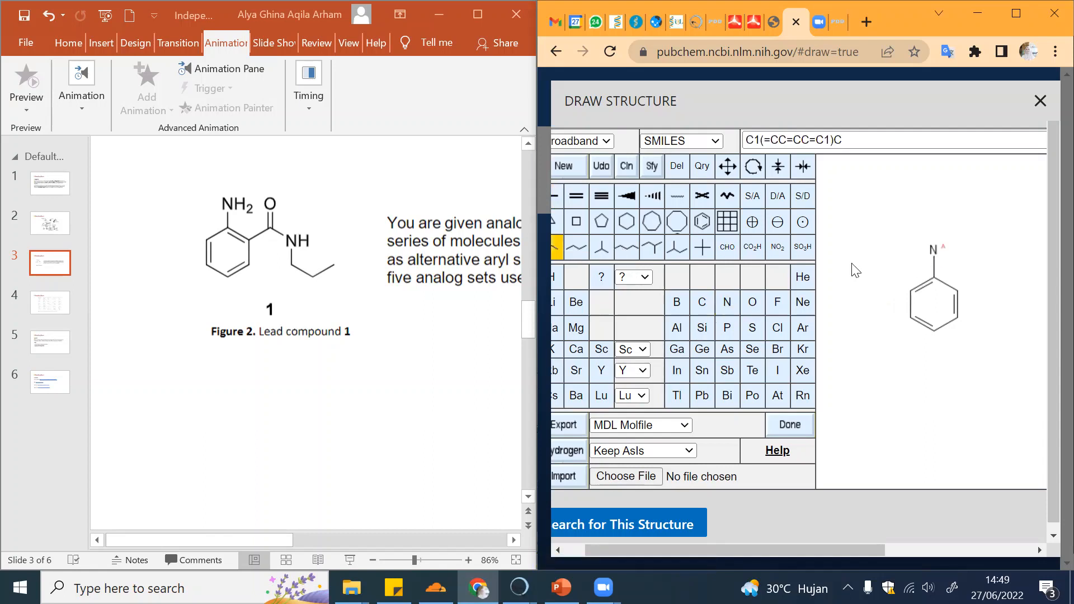
{"action": "left_click", "coordinate": [978, 287]}
{"action": "left_click", "coordinate": [676, 163]}
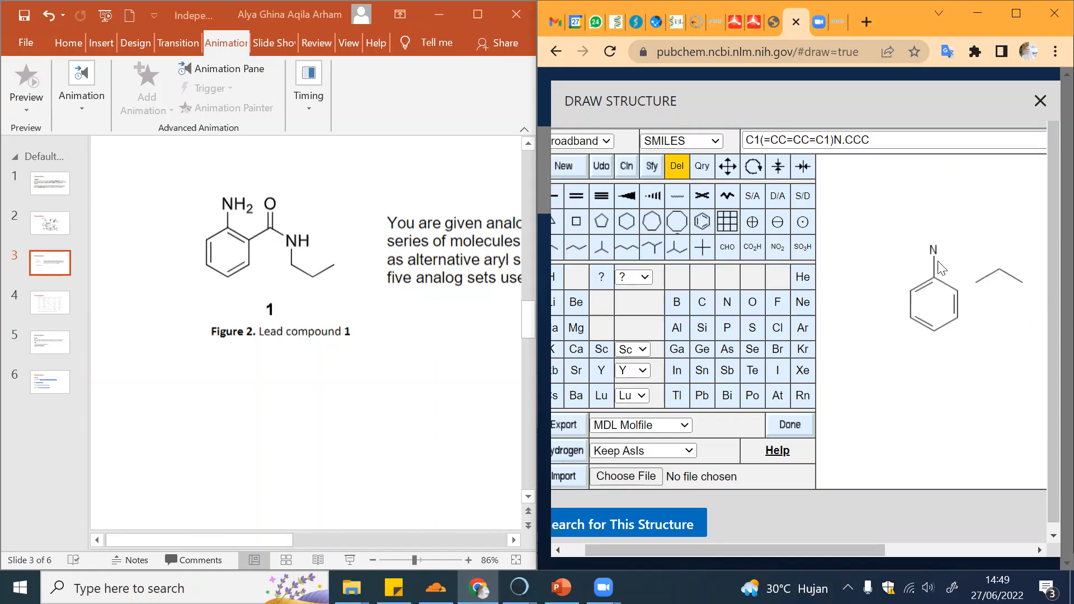
{"action": "left_click", "coordinate": [1010, 280]}
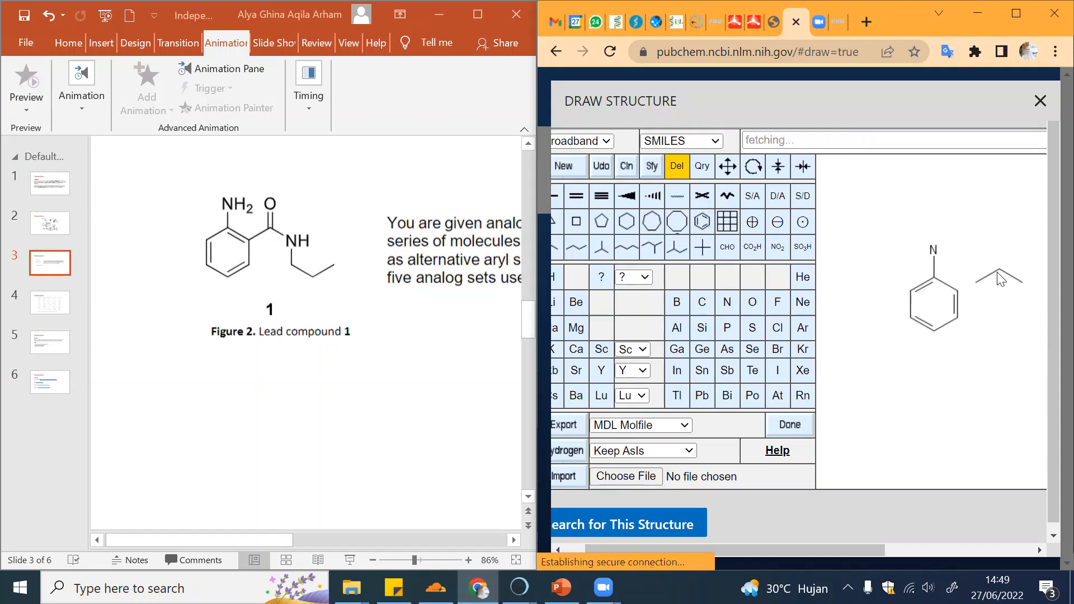
{"action": "left_click", "coordinate": [998, 270]}
{"action": "left_click", "coordinate": [1022, 282]}
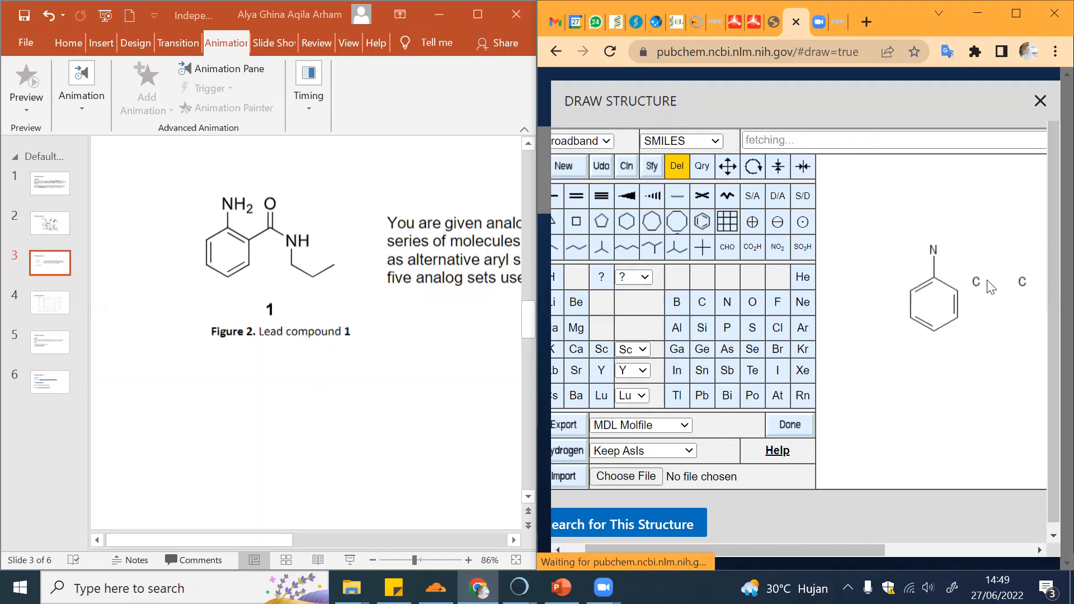
{"action": "left_click", "coordinate": [977, 282]}
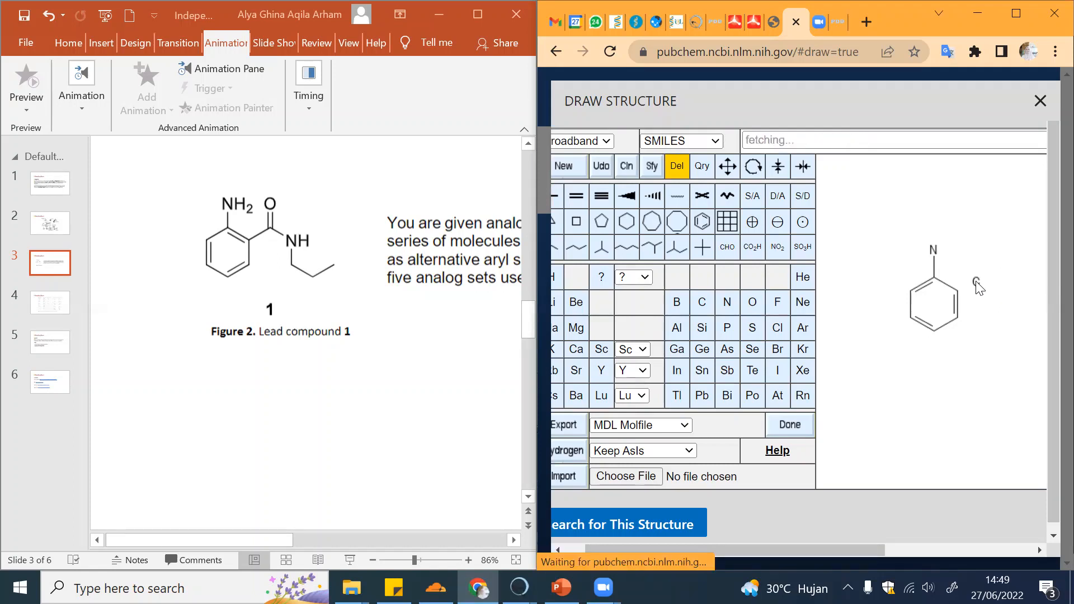
{"action": "left_click", "coordinate": [558, 249]}
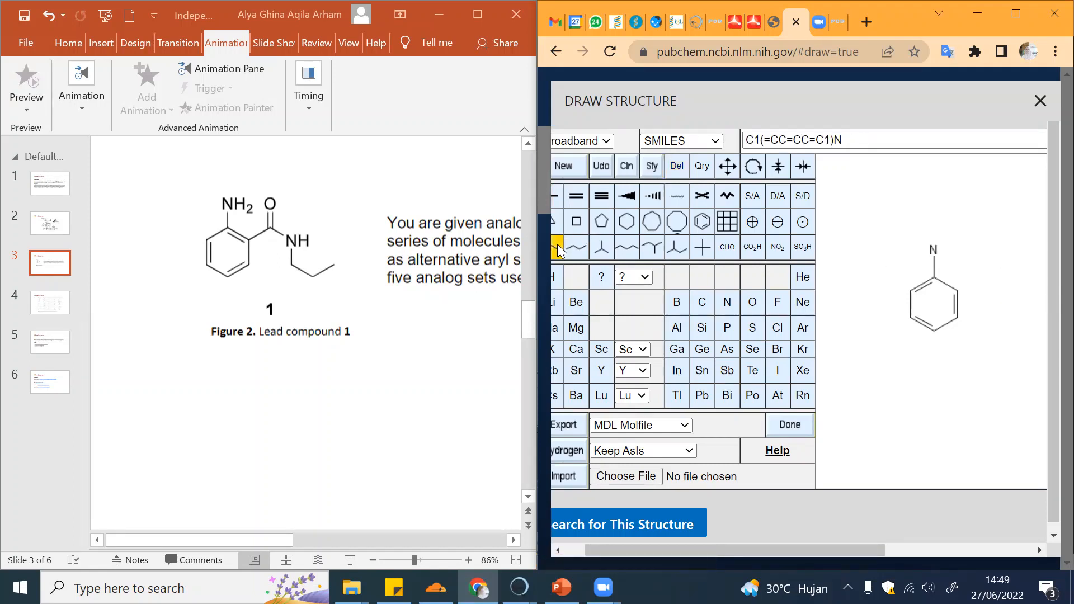
{"action": "left_click", "coordinate": [973, 285]}
{"action": "left_click", "coordinate": [966, 290]}
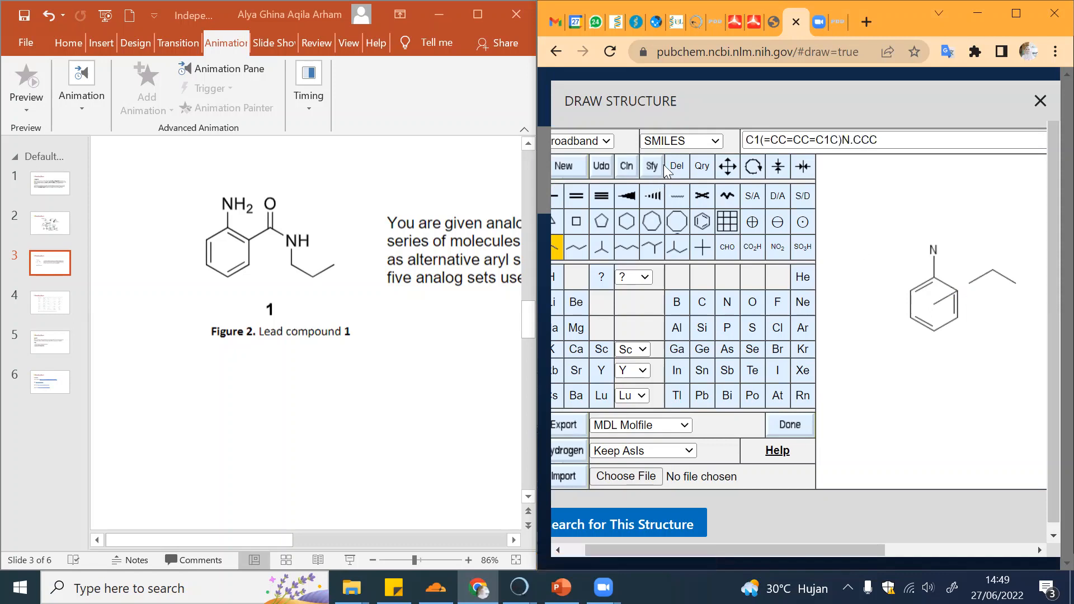
{"action": "left_click", "coordinate": [680, 166]}
{"action": "left_click", "coordinate": [942, 304]}
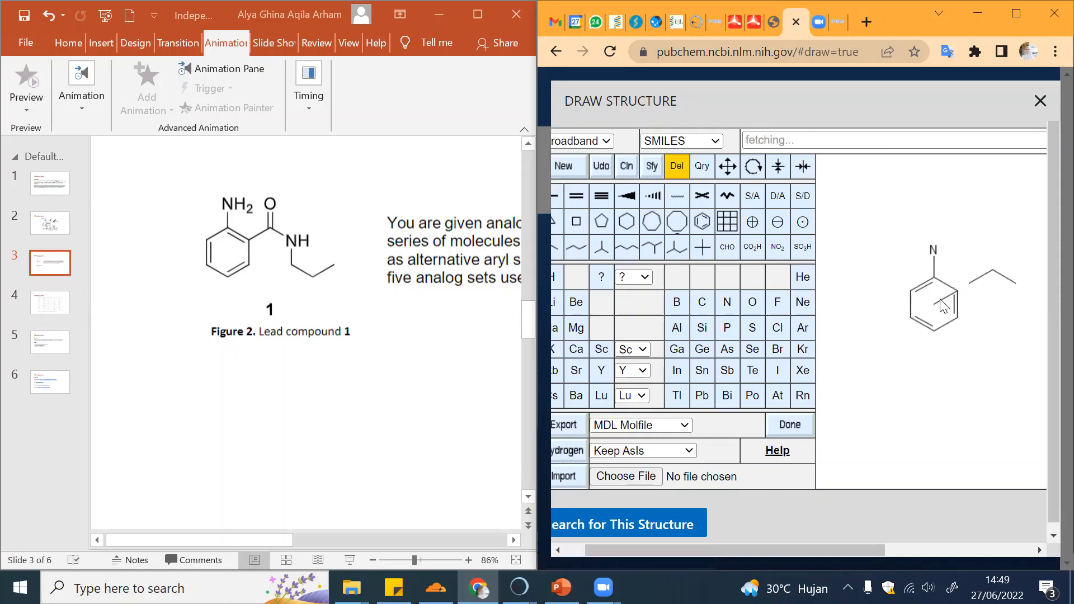
{"action": "left_click", "coordinate": [976, 285]}
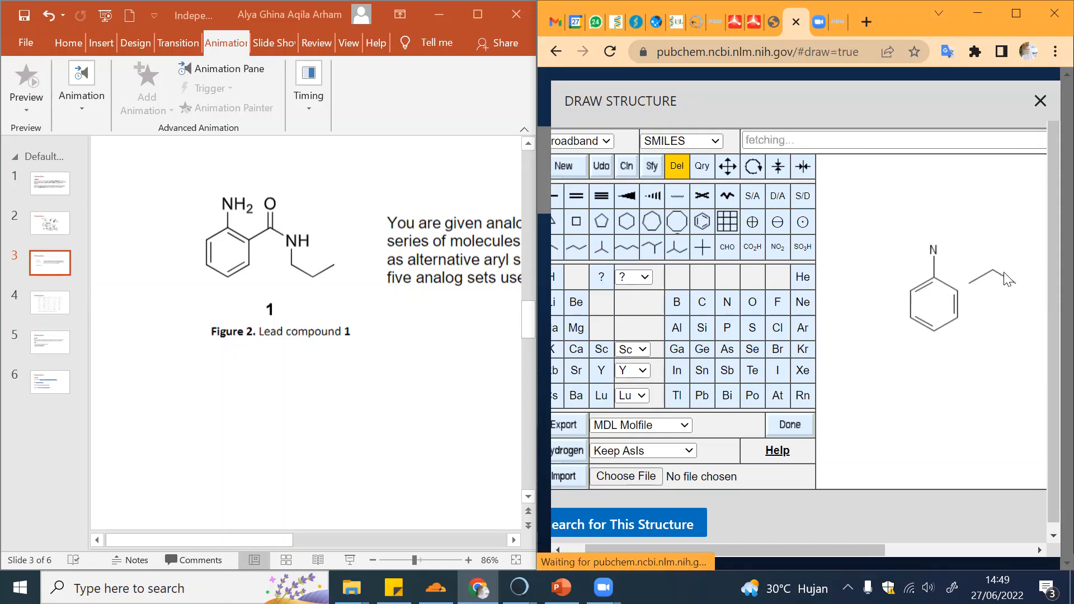
{"action": "left_click", "coordinate": [1005, 278]}
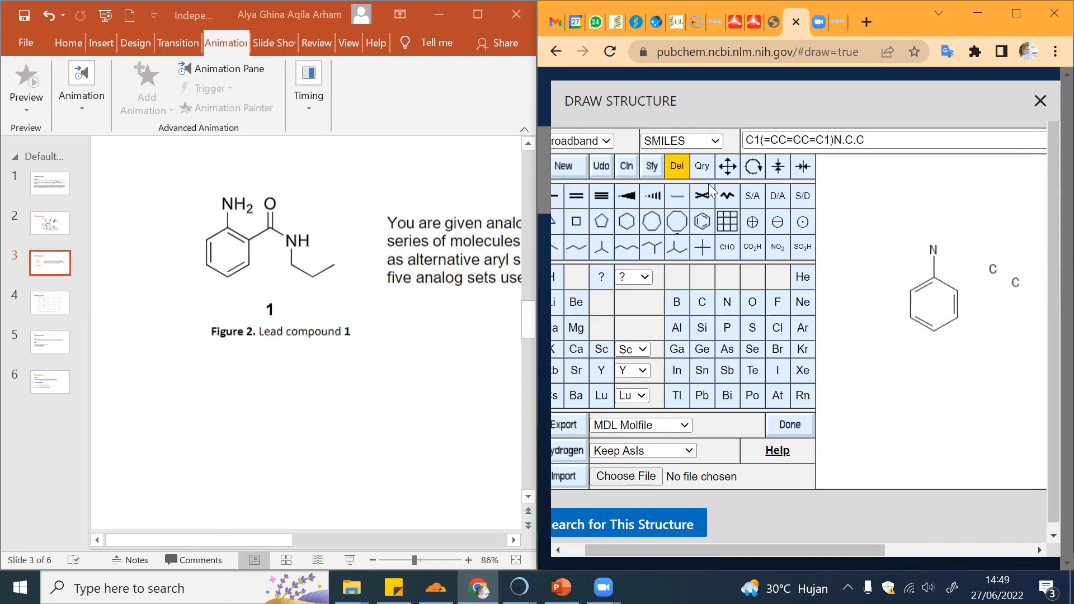
Attach a two-carbon chain to the ring carbon next to the nitrogen-bearing one and delete the stray carbon atoms beside it.
{"action": "left_click", "coordinate": [558, 251]}
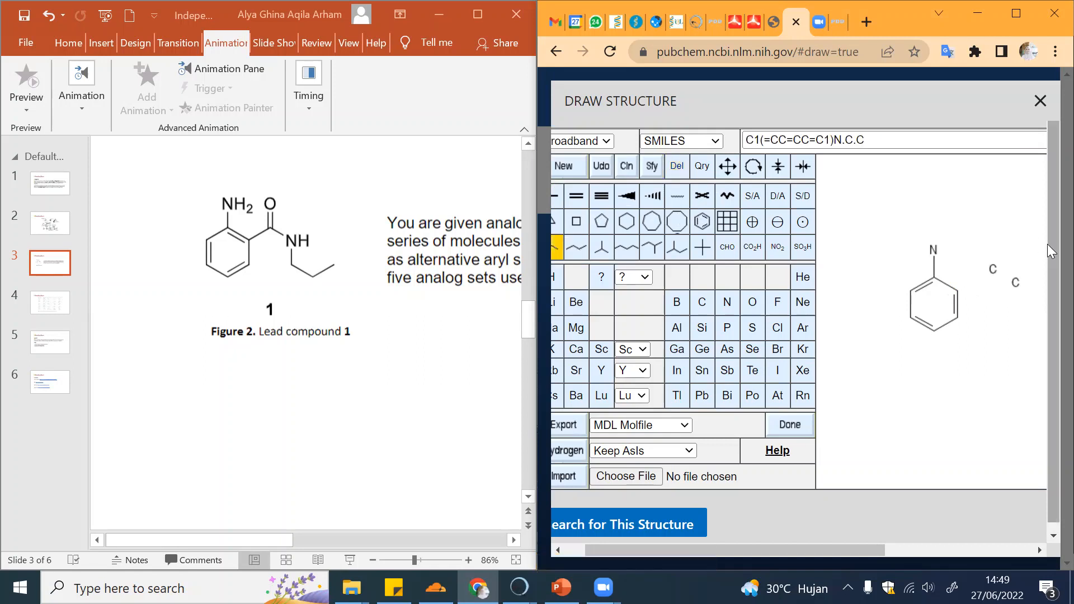
{"action": "left_click", "coordinate": [959, 289]}
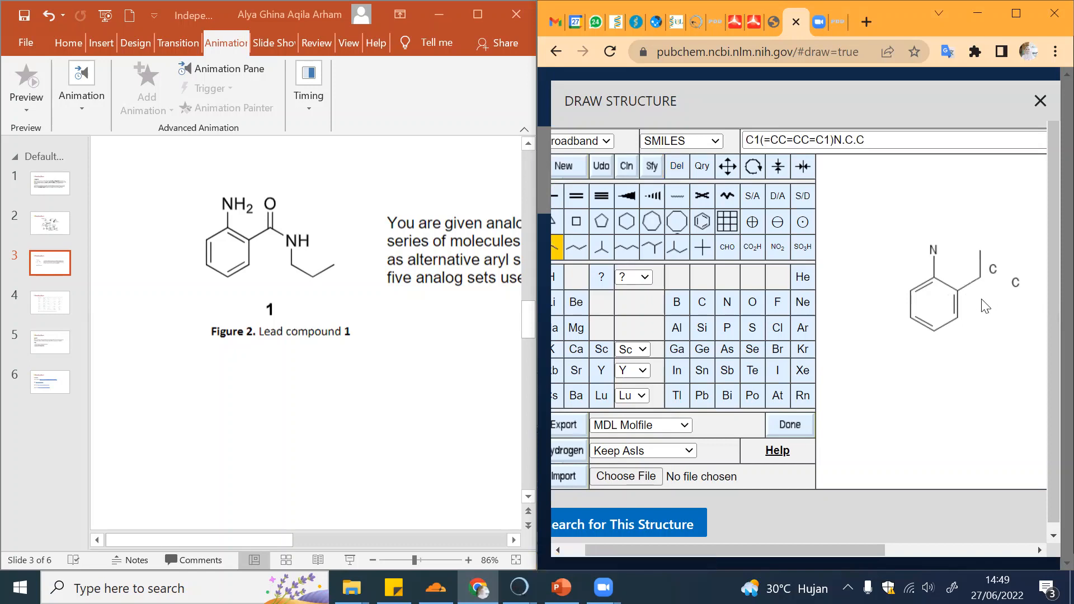
{"action": "left_click", "coordinate": [678, 167]}
{"action": "left_click", "coordinate": [991, 267]}
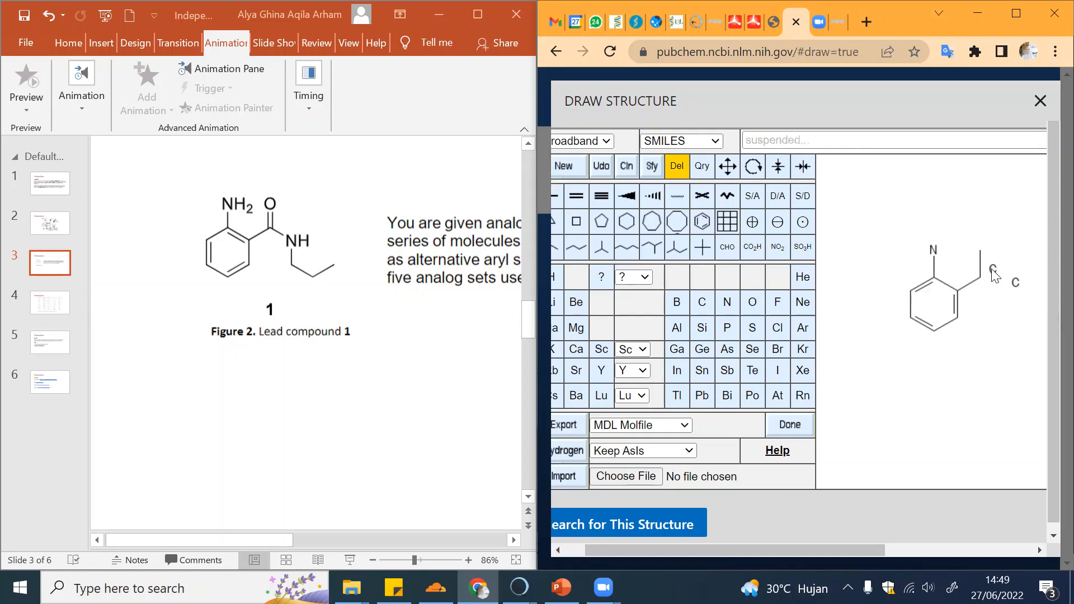
{"action": "left_click", "coordinate": [1016, 284]}
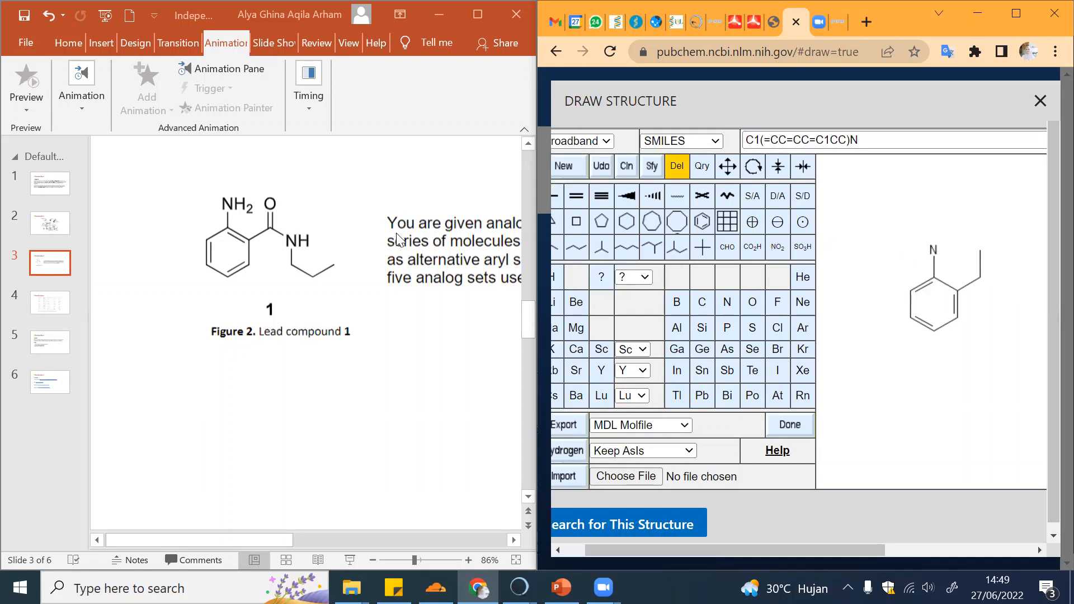
Add a double bond to the side chain's middle carbon, change its end atom to oxygen and delete the stray oxygen.
{"action": "left_click", "coordinate": [577, 196]}
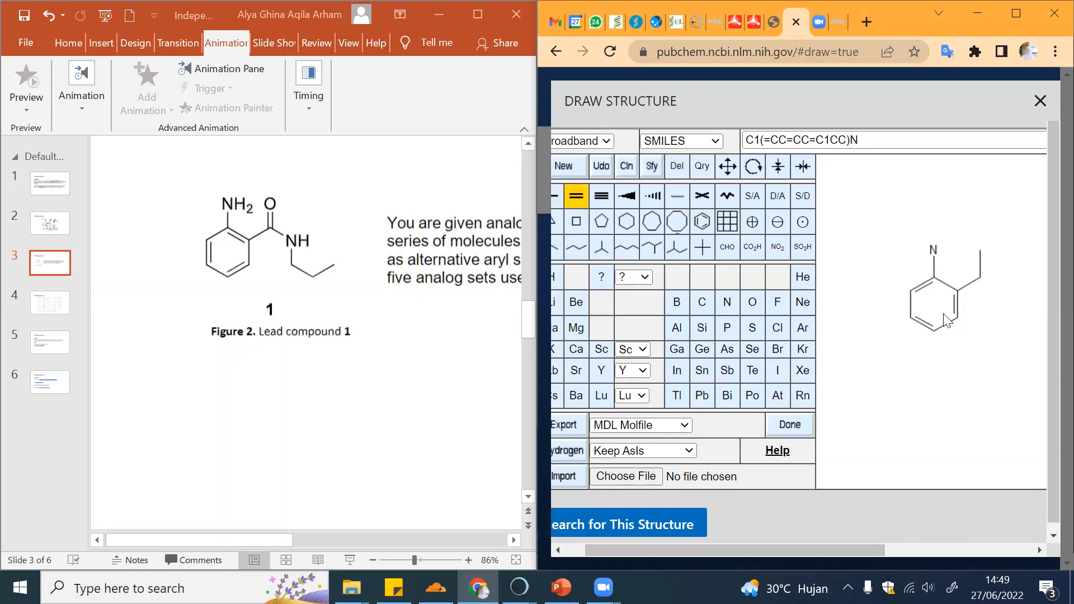
{"action": "left_click", "coordinate": [982, 275]}
{"action": "left_click", "coordinate": [752, 302]}
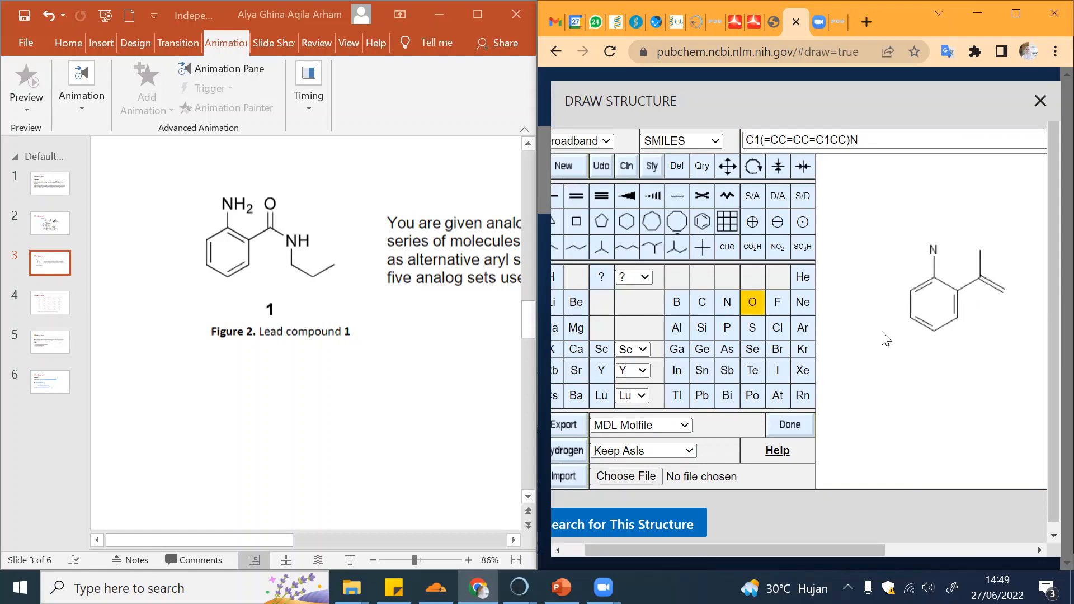
{"action": "left_click", "coordinate": [1010, 294]}
{"action": "left_click", "coordinate": [1004, 289]}
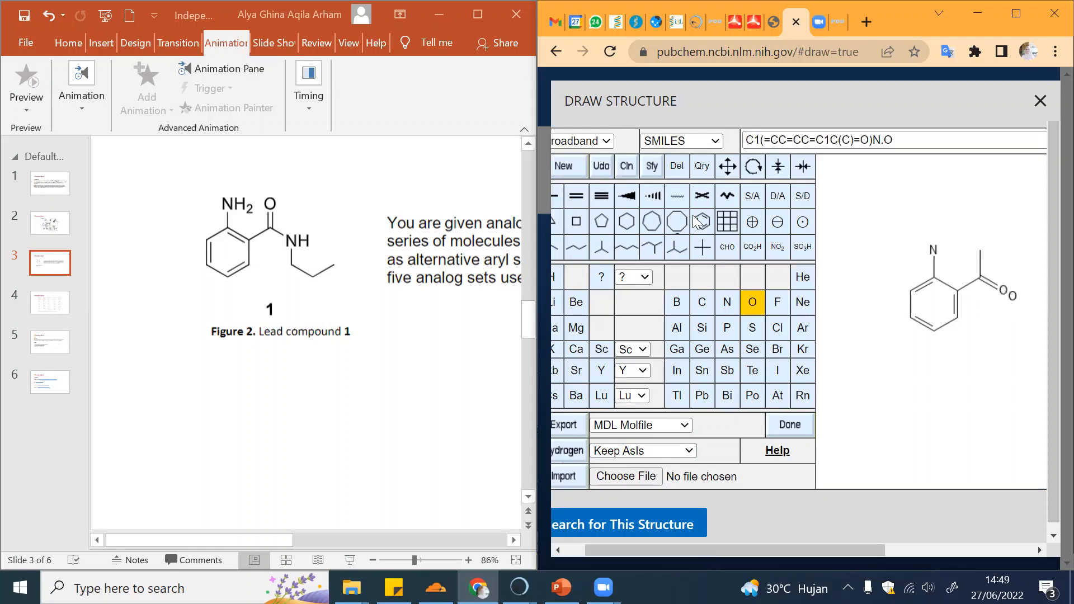
{"action": "left_click", "coordinate": [675, 167]}
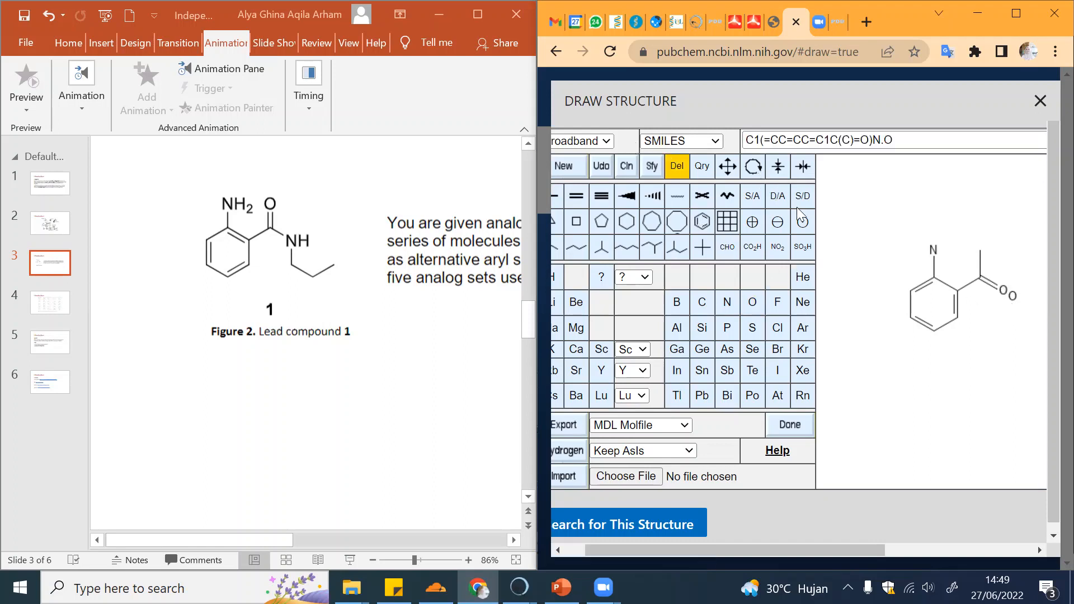
{"action": "left_click", "coordinate": [1013, 299]}
Change the side chain's single-bonded end atom to nitrogen and attach a three-carbon chain to it.
{"action": "left_click", "coordinate": [727, 302]}
{"action": "left_click", "coordinate": [981, 251]}
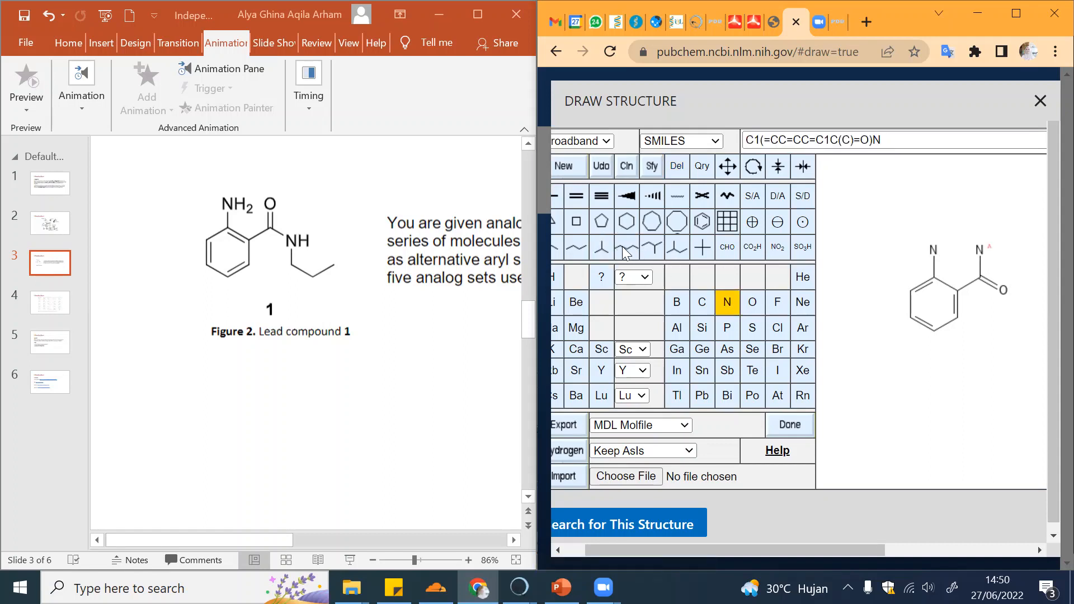
{"action": "left_click", "coordinate": [581, 253]}
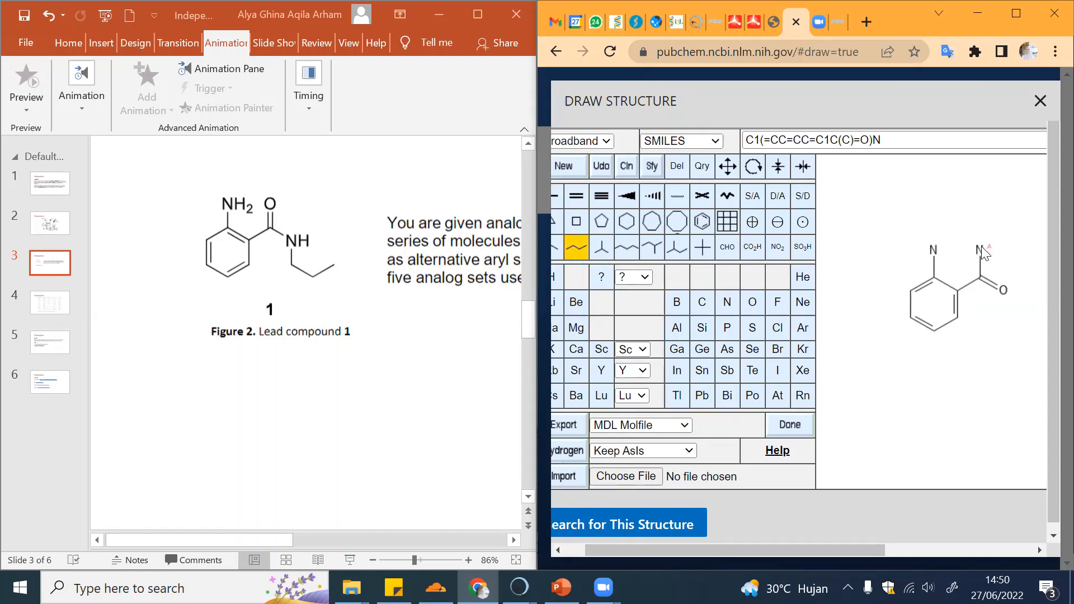
{"action": "left_click_drag", "start_coordinate": [984, 253], "coordinate": [1027, 197]}
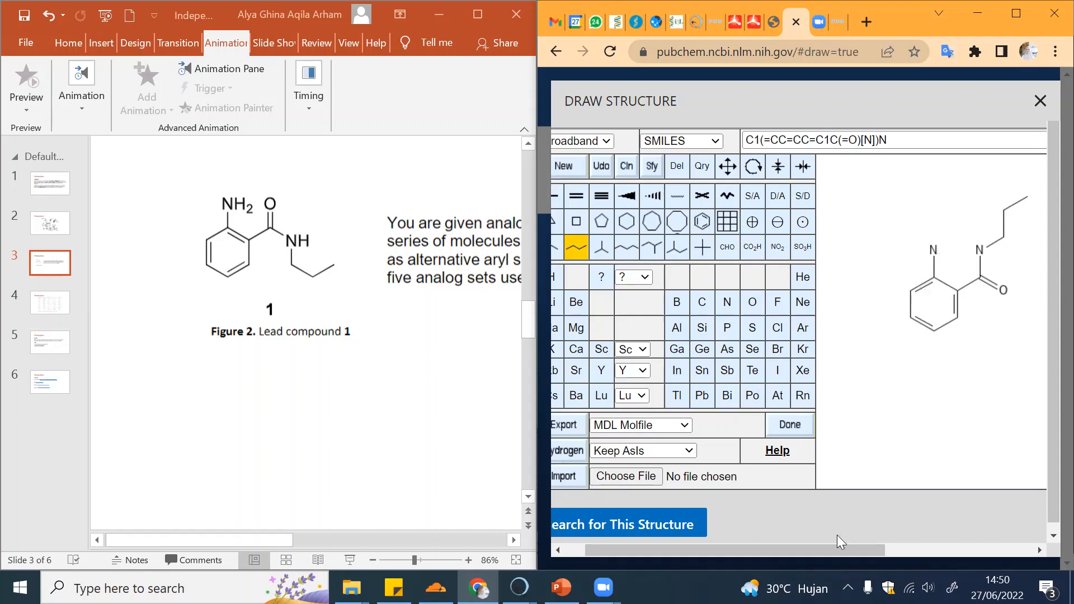
Search PubChem for the drawn structure and look through the matching compound entry and its available actions.
{"action": "left_click_drag", "start_coordinate": [836, 548], "coordinate": [805, 550]}
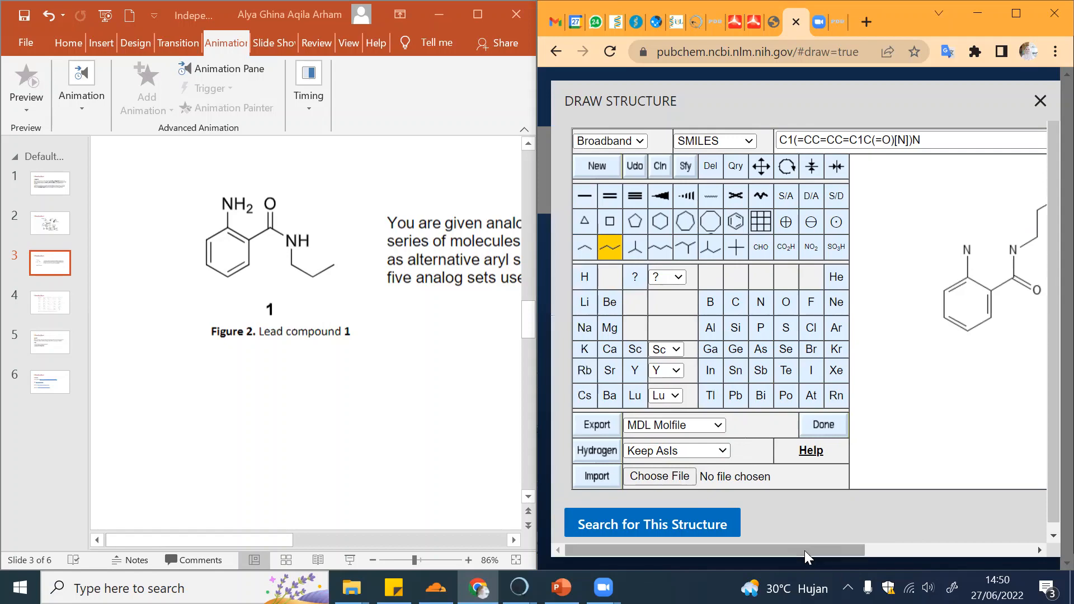
{"action": "left_click", "coordinate": [711, 526]}
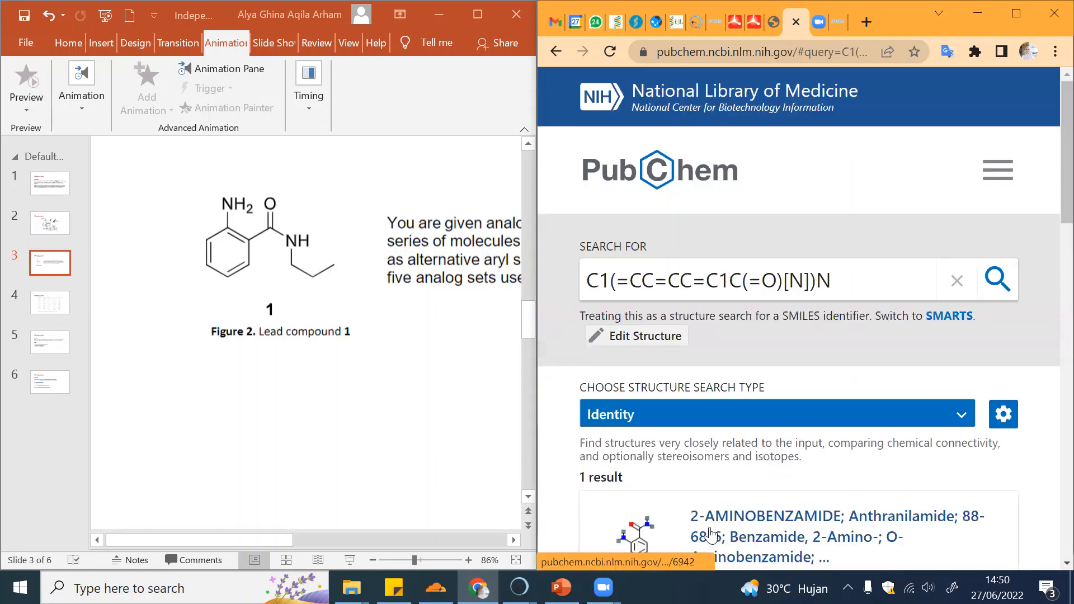
{"action": "scroll", "coordinate": [764, 453], "scroll_direction": "down", "scroll_amount": 1}
{"action": "scroll", "coordinate": [764, 453], "scroll_direction": "down", "scroll_amount": 3}
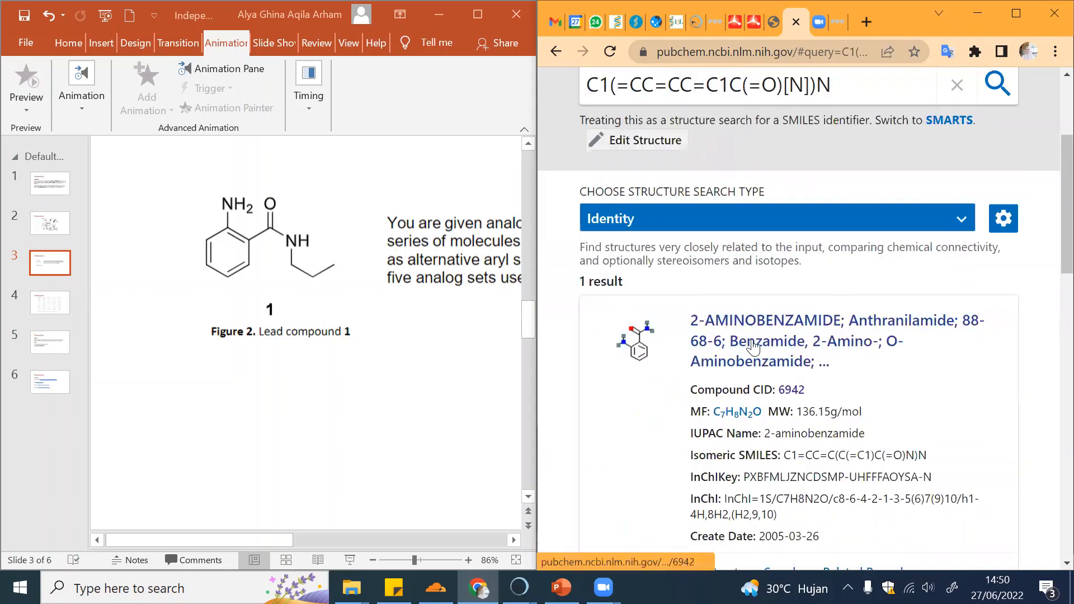
{"action": "scroll", "coordinate": [791, 351], "scroll_direction": "down", "scroll_amount": 2}
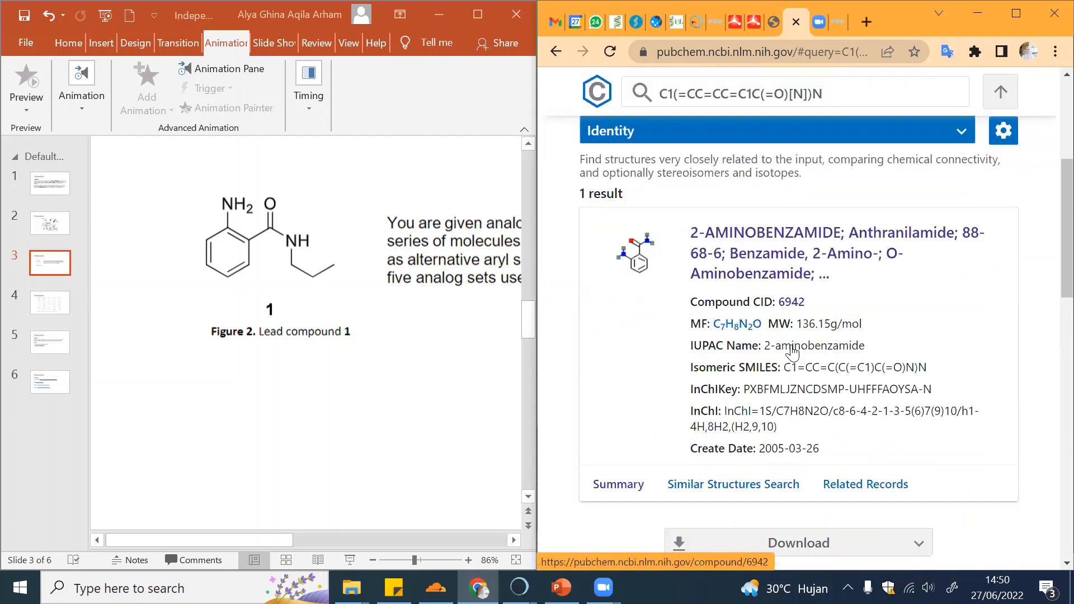
{"action": "scroll", "coordinate": [791, 351], "scroll_direction": "down", "scroll_amount": 2}
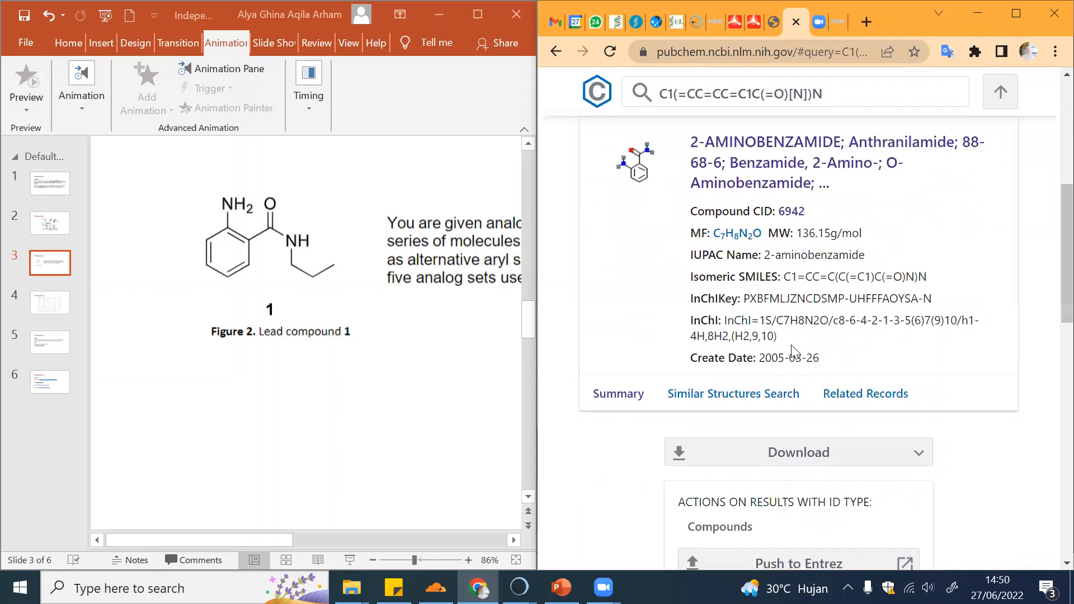
{"action": "scroll", "coordinate": [793, 344], "scroll_direction": "down", "scroll_amount": 5}
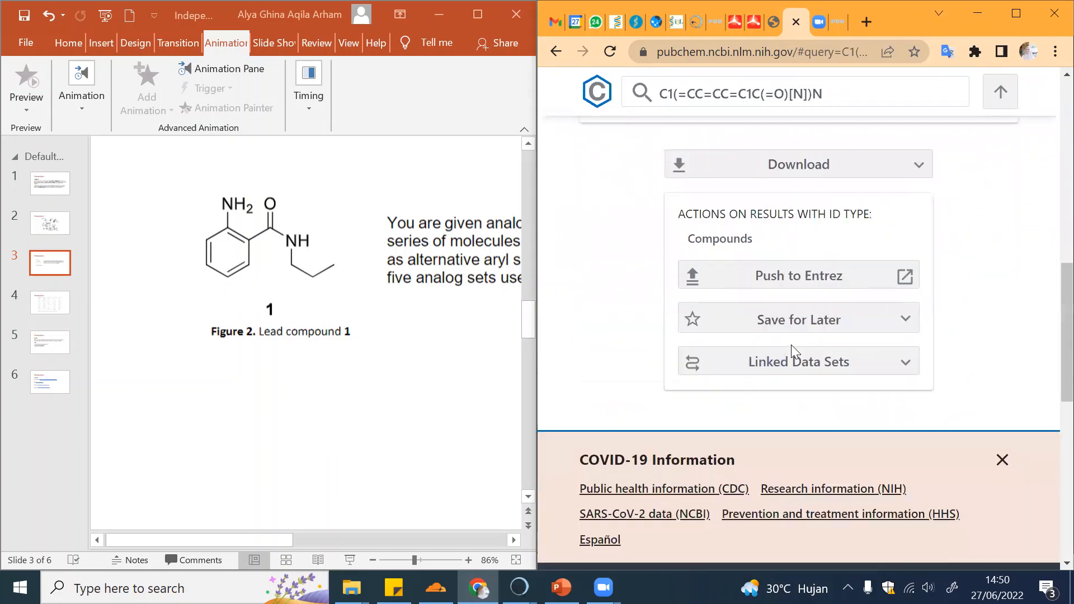
{"action": "scroll", "coordinate": [791, 352], "scroll_direction": "up", "scroll_amount": 6}
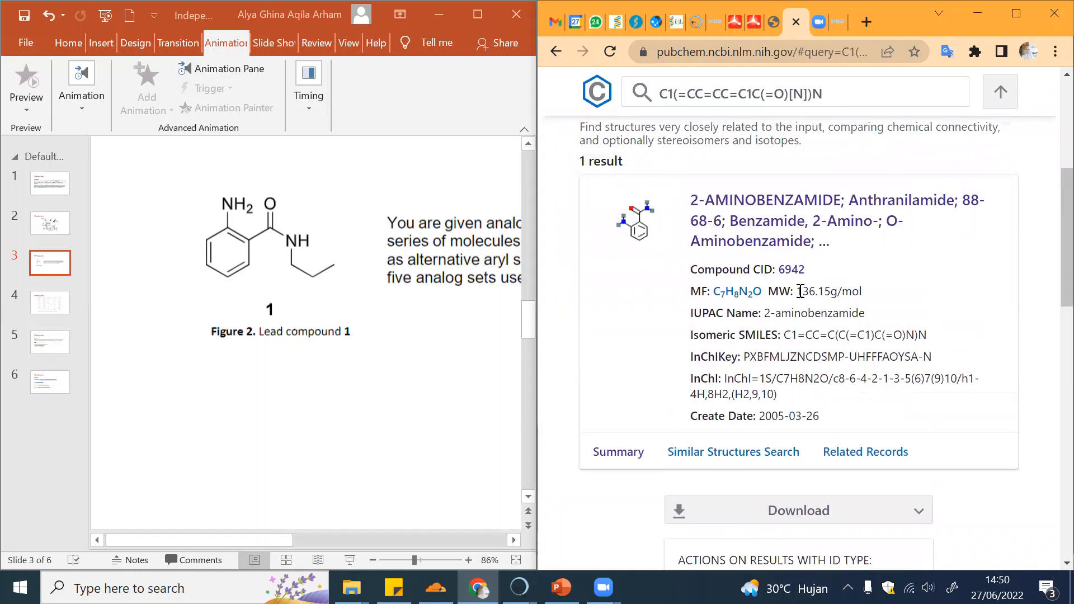
Copy the result's compound CID 6942, switch to UCSF Chimera and fetch the PubChem structure with that ID.
{"action": "left_click_drag", "start_coordinate": [807, 274], "coordinate": [782, 275]}
{"action": "key", "text": "ctrl+c"}
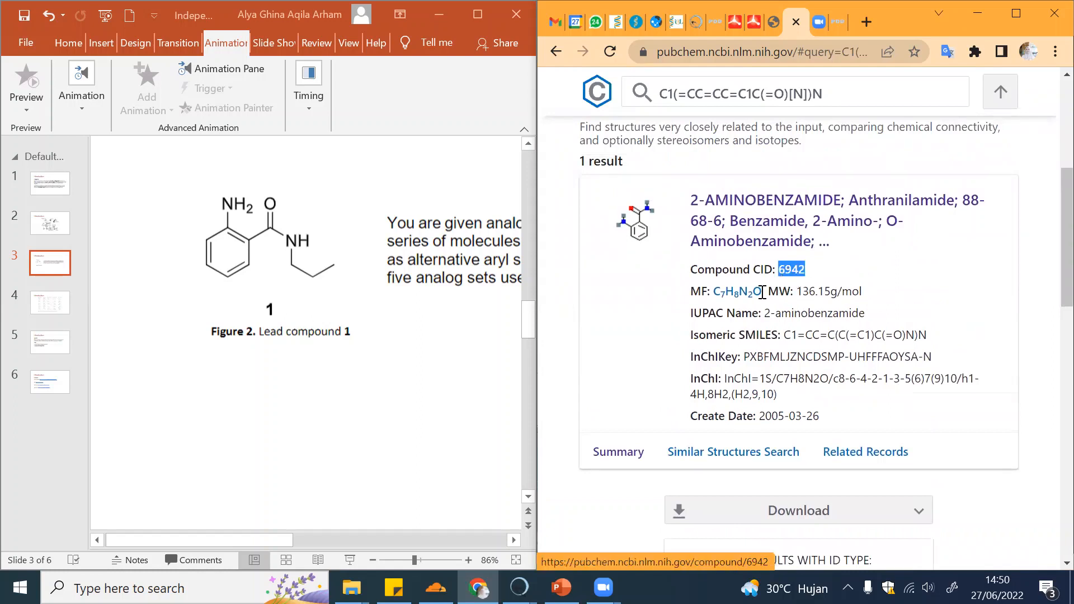
{"action": "left_click", "coordinate": [519, 588]}
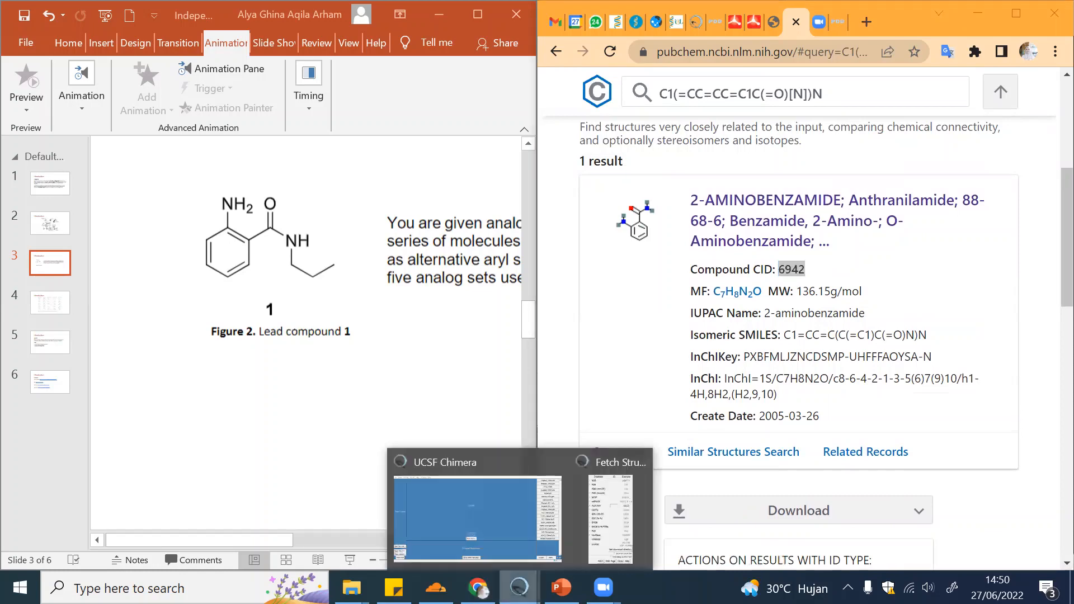
{"action": "left_click", "coordinate": [561, 530]}
{"action": "mouse_move", "coordinate": [519, 588]}
{"action": "left_click", "coordinate": [607, 534]}
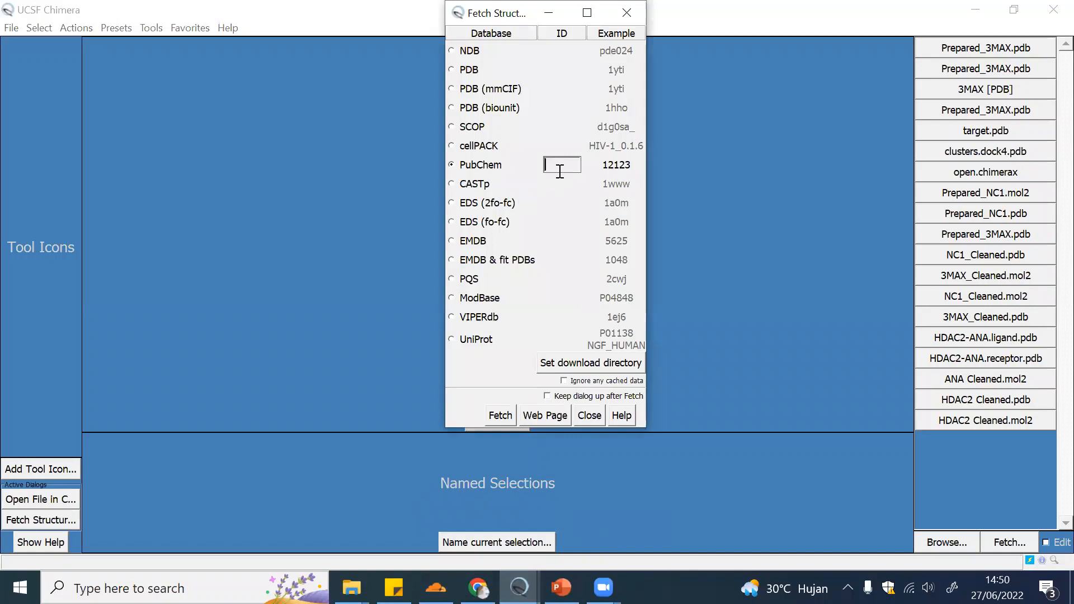
{"action": "key", "text": "ctrl+v"}
{"action": "left_click", "coordinate": [501, 416]}
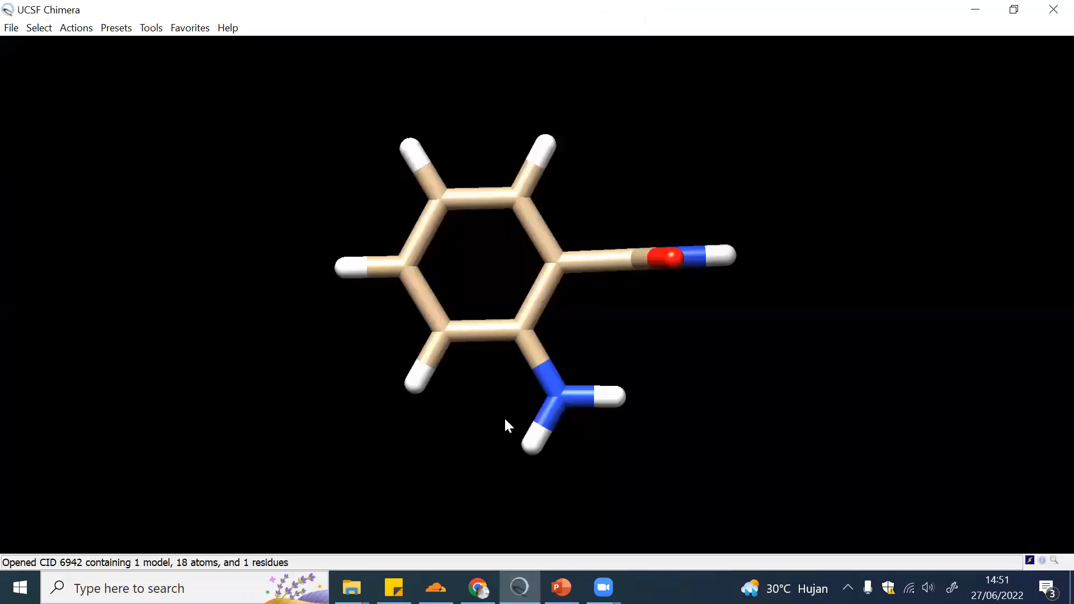
Rotate the fetched molecule to examine its amine and amide groups from several angles, and return to the PubChem result in Chrome.
{"action": "left_click_drag", "start_coordinate": [604, 389], "coordinate": [592, 347]}
{"action": "left_click_drag", "start_coordinate": [583, 108], "coordinate": [703, 245]}
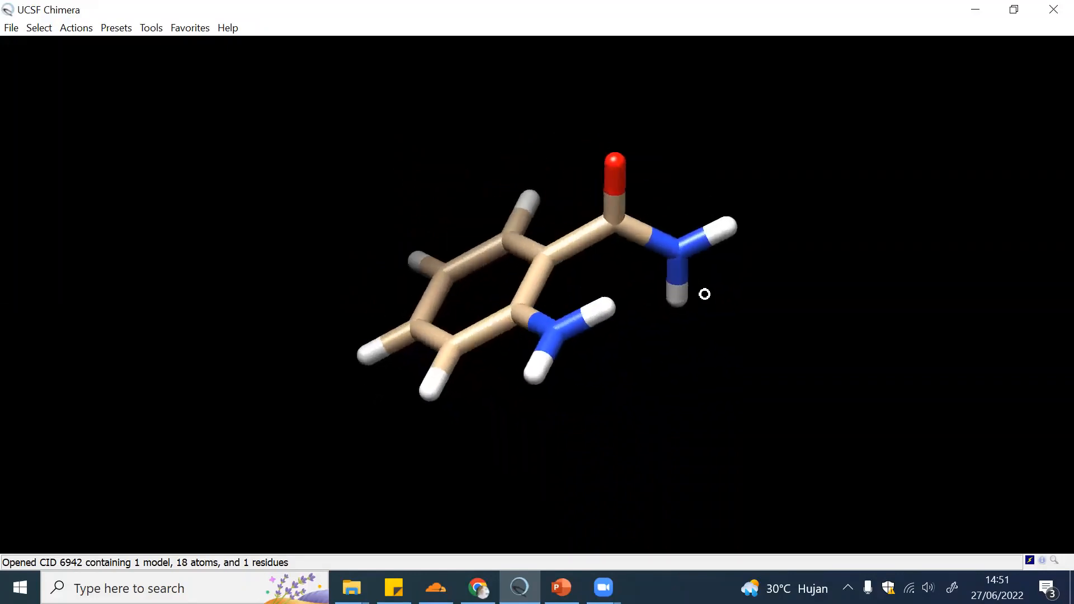
{"action": "left_click_drag", "start_coordinate": [704, 294], "coordinate": [559, 216]}
{"action": "left_click_drag", "start_coordinate": [535, 120], "coordinate": [607, 115]}
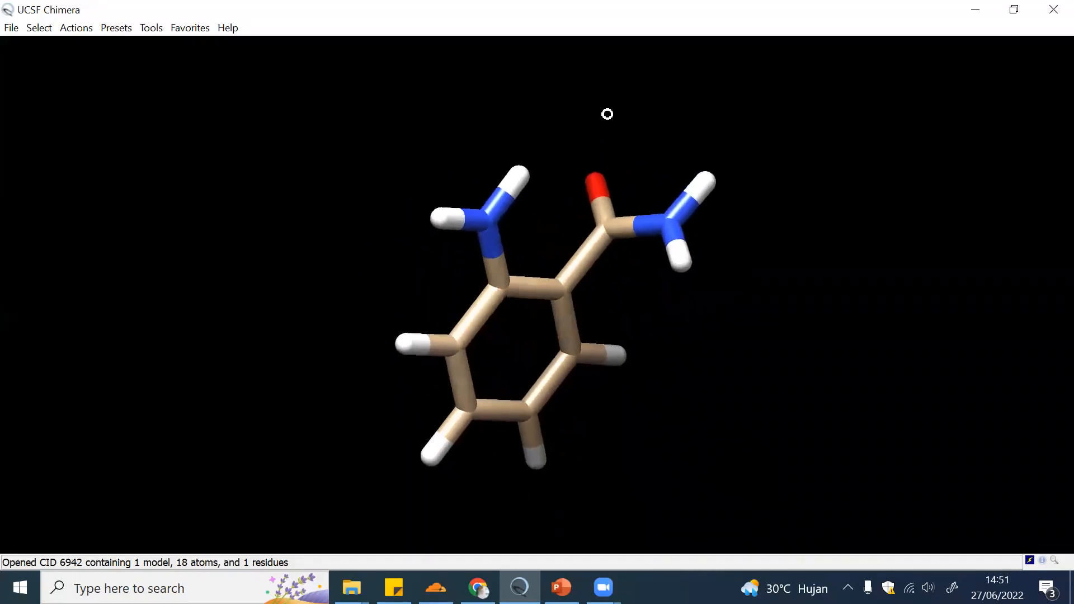
{"action": "left_click", "coordinate": [477, 587]}
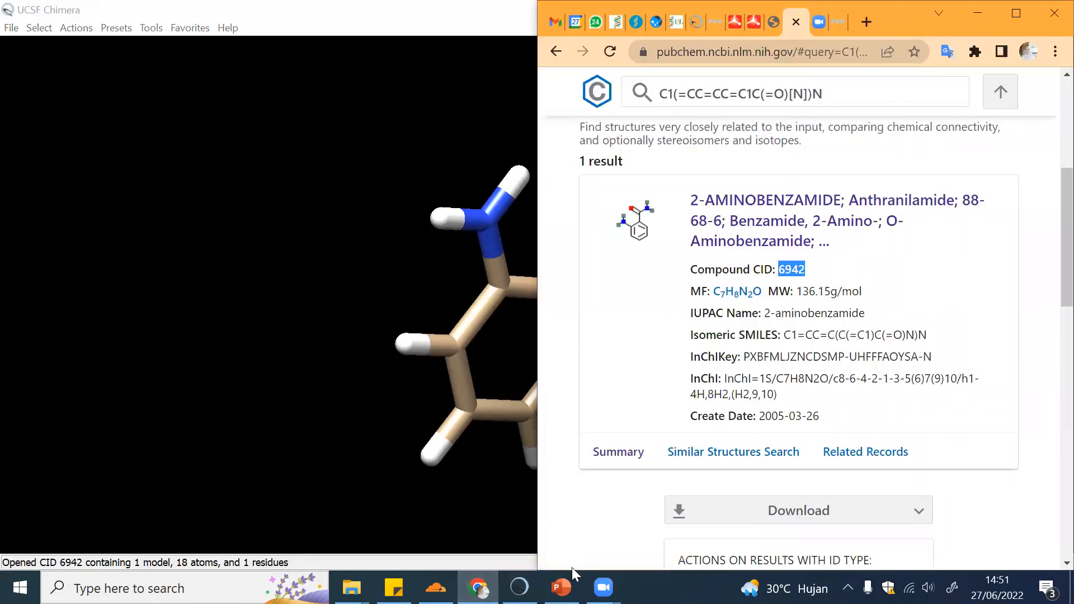
Switch to PowerPoint to view lead compound 1, and rotate the fetched molecule in UCSF Chimera to compare the two structures.
{"action": "left_click", "coordinate": [561, 587]}
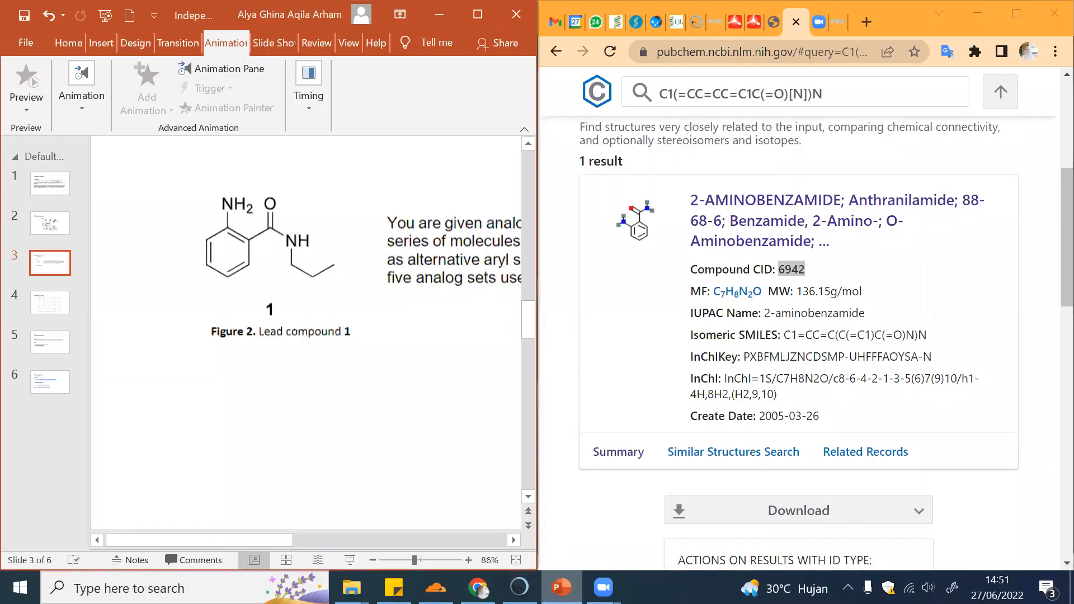
{"action": "left_click", "coordinate": [561, 587]}
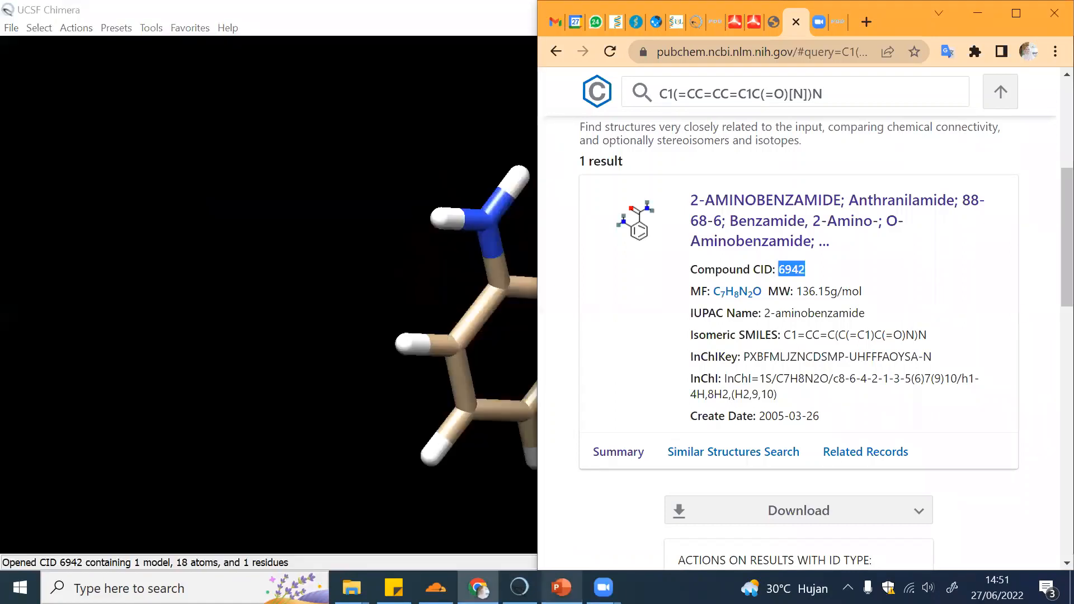
{"action": "left_click_drag", "start_coordinate": [330, 372], "coordinate": [406, 349]}
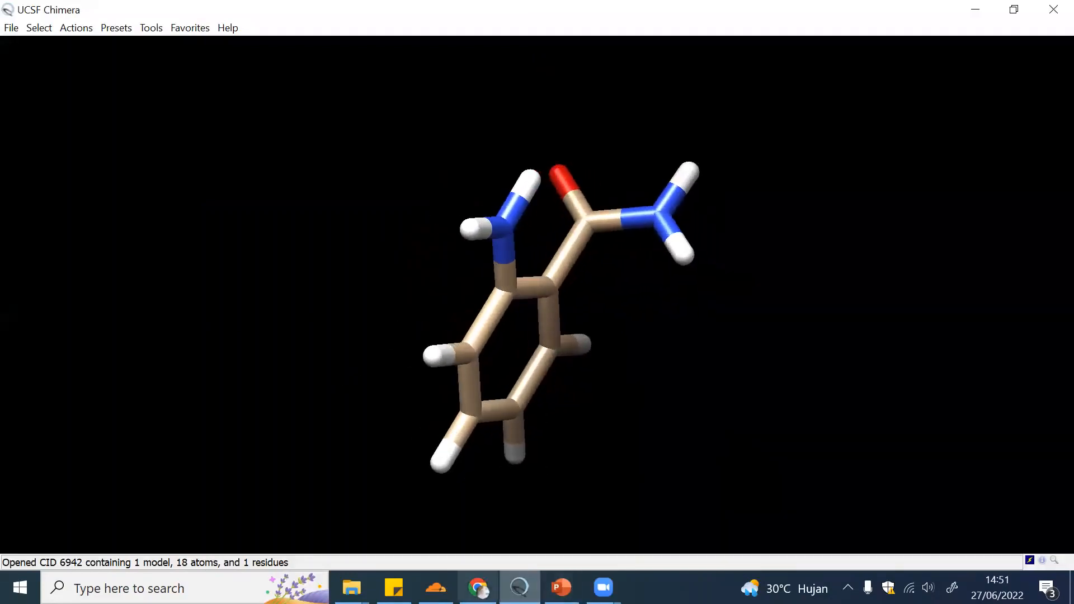
Return to the PubChem search in Chrome and reopen the searched SMILES structure for editing.
{"action": "left_click", "coordinate": [477, 587]}
{"action": "scroll", "coordinate": [836, 352], "scroll_direction": "up", "scroll_amount": 4}
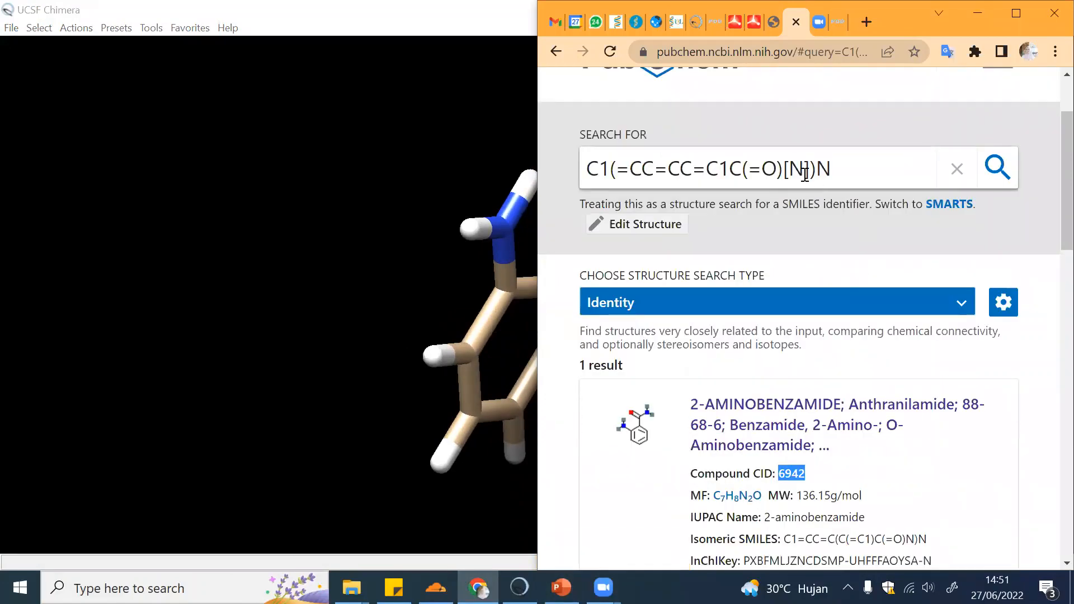
{"action": "scroll", "coordinate": [805, 284], "scroll_direction": "down", "scroll_amount": 3}
{"action": "scroll", "coordinate": [805, 284], "scroll_direction": "up", "scroll_amount": 3}
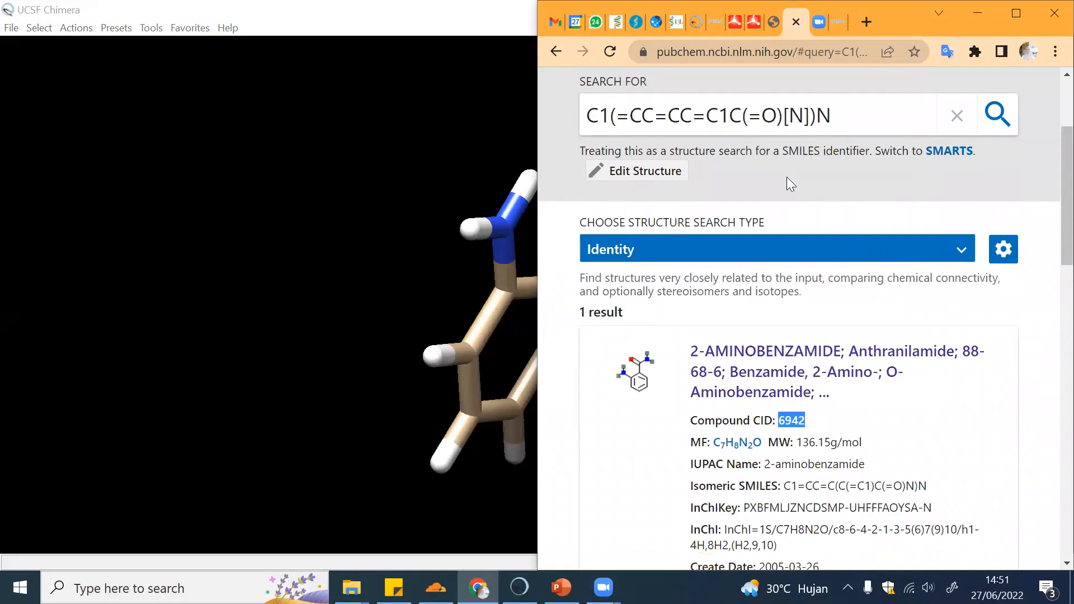
{"action": "left_click", "coordinate": [684, 175]}
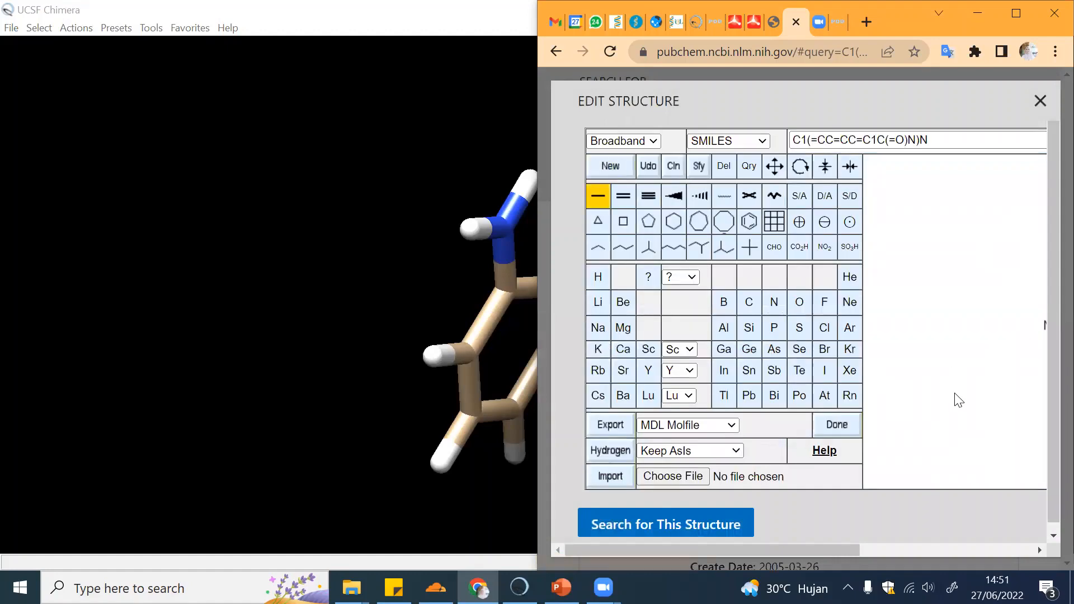
{"action": "left_click", "coordinate": [901, 370]}
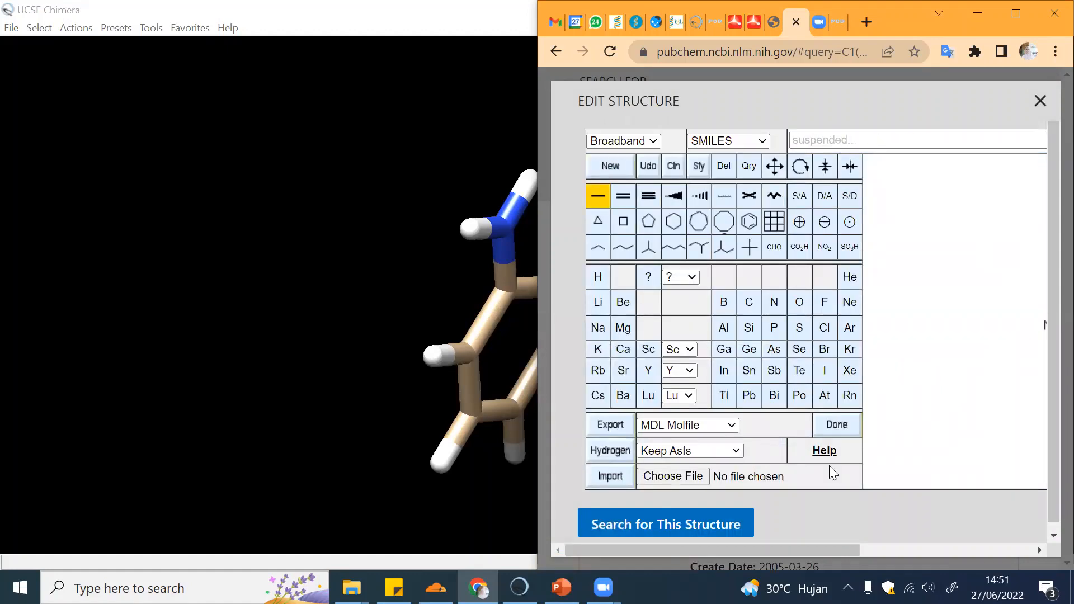
{"action": "left_click_drag", "start_coordinate": [791, 549], "coordinate": [899, 546]}
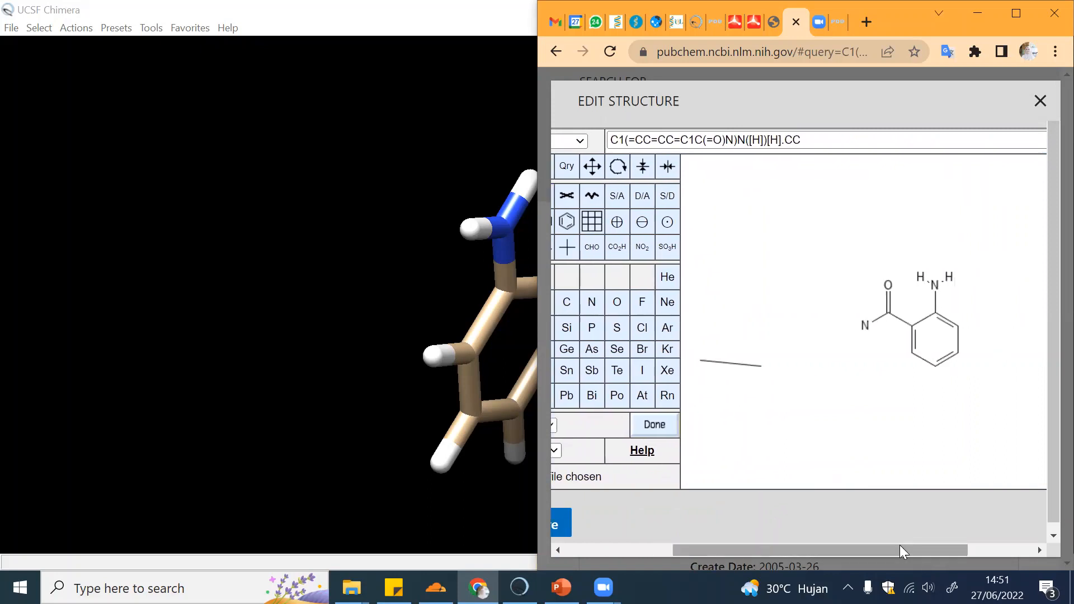
{"action": "left_click", "coordinate": [725, 370]}
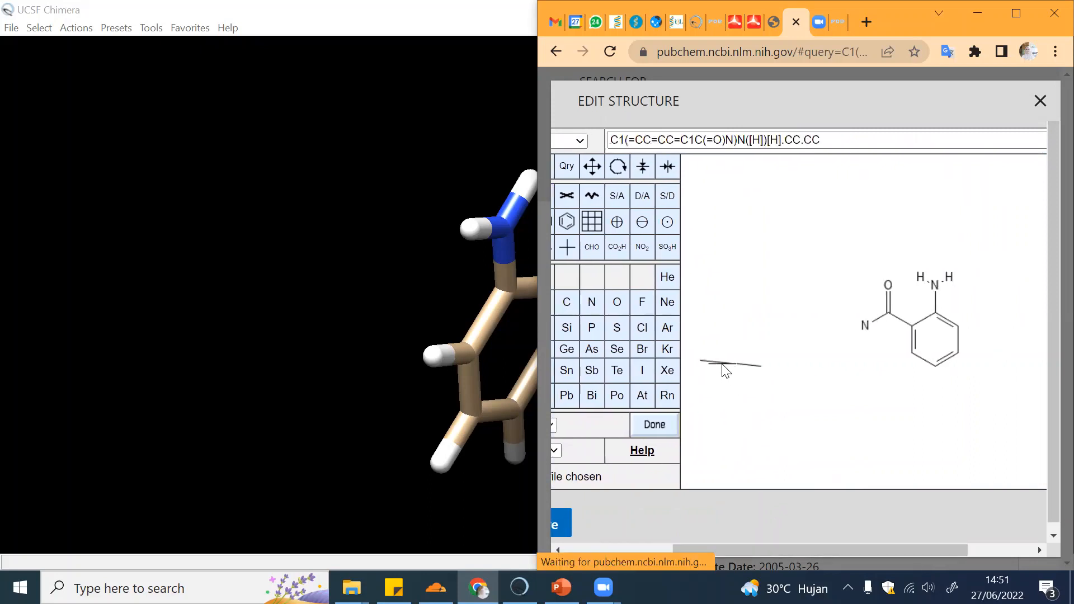
{"action": "scroll", "coordinate": [624, 242], "scroll_direction": "left", "scroll_amount": 2}
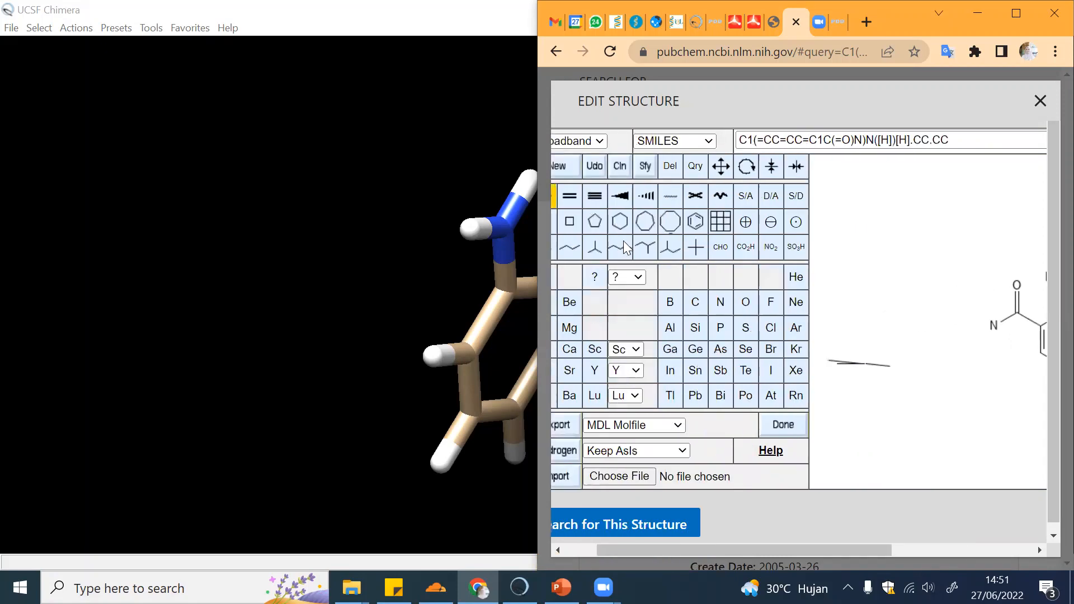
{"action": "left_click", "coordinate": [667, 174]}
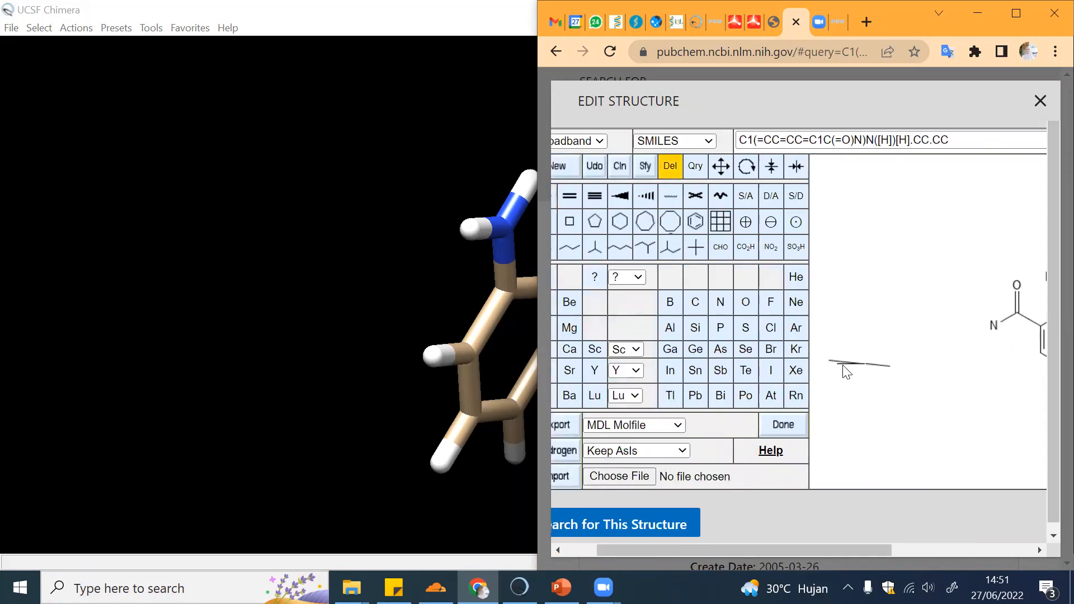
{"action": "left_click", "coordinate": [843, 365]}
{"action": "left_click", "coordinate": [865, 365]}
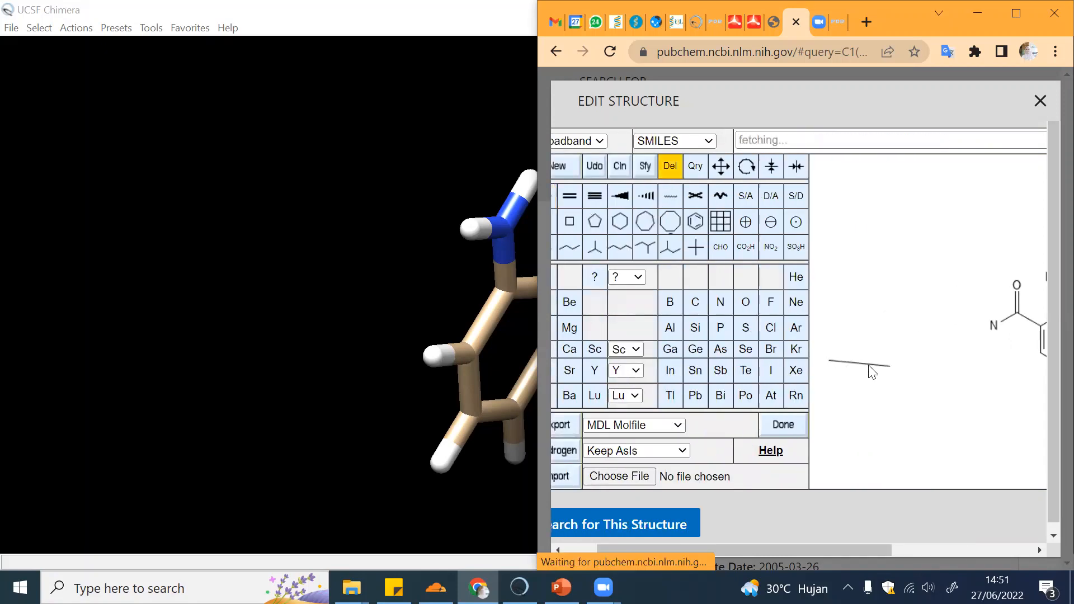
Attach a three-carbon chain to the amide nitrogen, search PubChem for the edited structure and look through the matching compound.
{"action": "mouse_move", "coordinate": [835, 550]}
{"action": "left_mouse_down"}
{"action": "mouse_move", "coordinate": [857, 551]}
{"action": "mouse_move", "coordinate": [820, 553]}
{"action": "left_mouse_up"}
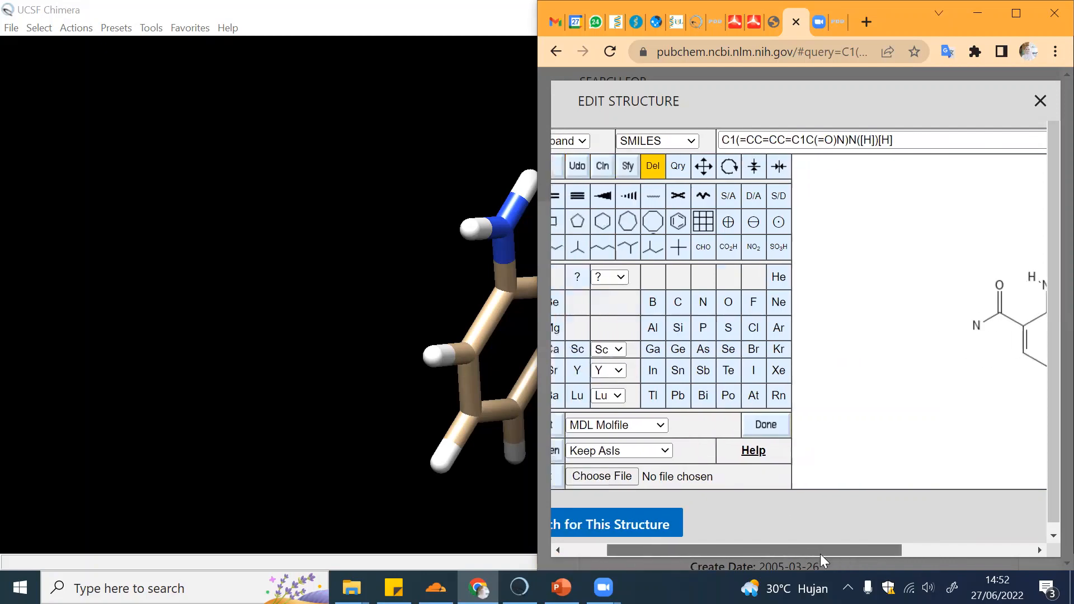
{"action": "left_click", "coordinate": [559, 246]}
{"action": "left_click", "coordinate": [978, 329]}
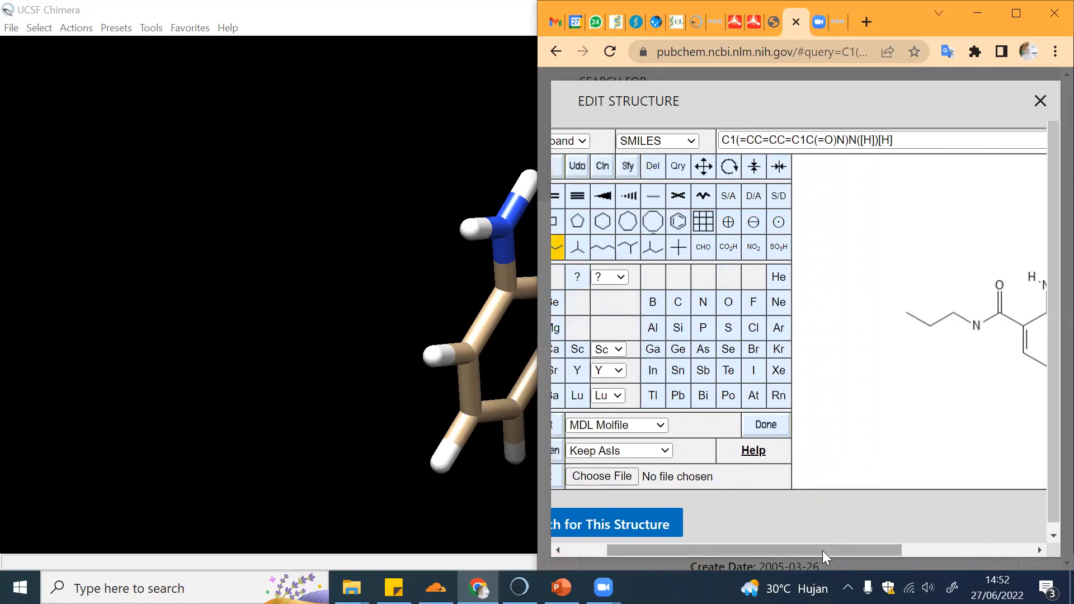
{"action": "mouse_move", "coordinate": [822, 550]}
{"action": "left_mouse_down"}
{"action": "mouse_move", "coordinate": [866, 551]}
{"action": "mouse_move", "coordinate": [783, 552]}
{"action": "left_mouse_up"}
{"action": "left_click", "coordinate": [662, 525]}
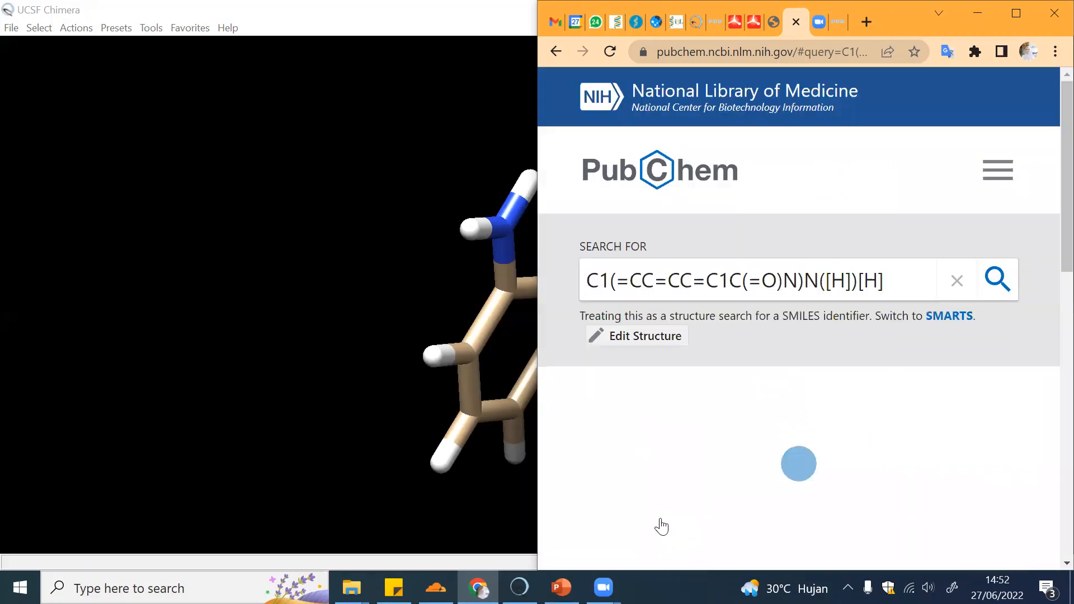
{"action": "scroll", "coordinate": [882, 491], "scroll_direction": "down", "scroll_amount": 3}
{"action": "scroll", "coordinate": [883, 490], "scroll_direction": "down", "scroll_amount": 4}
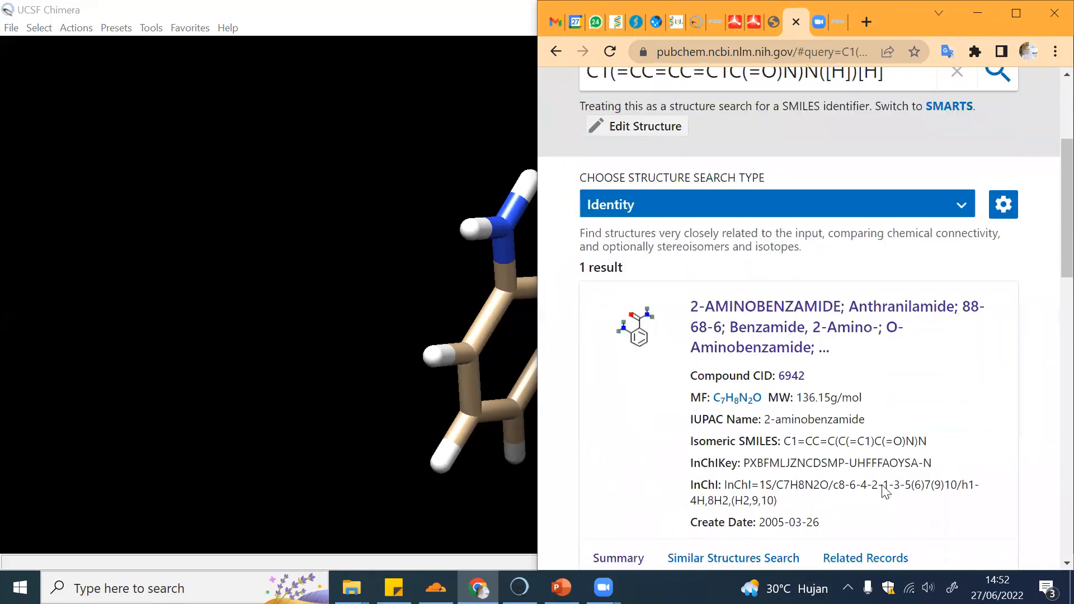
{"action": "scroll", "coordinate": [882, 491], "scroll_direction": "down", "scroll_amount": 2}
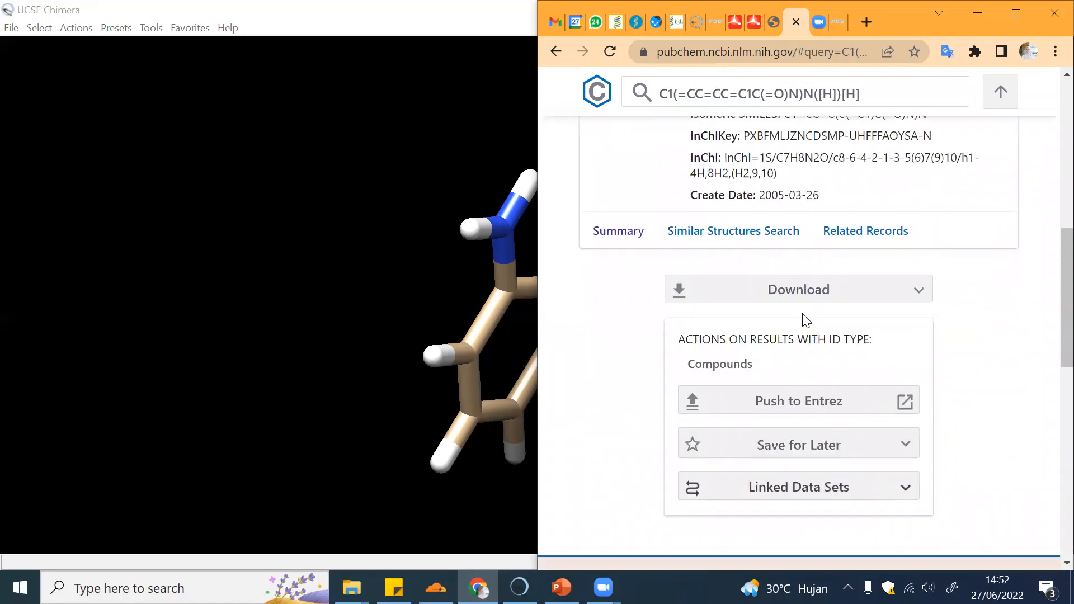
Run a similar structures search for CID 6942 and examine the first page of compounds for one matching lead compound 1.
{"action": "left_click", "coordinate": [755, 243]}
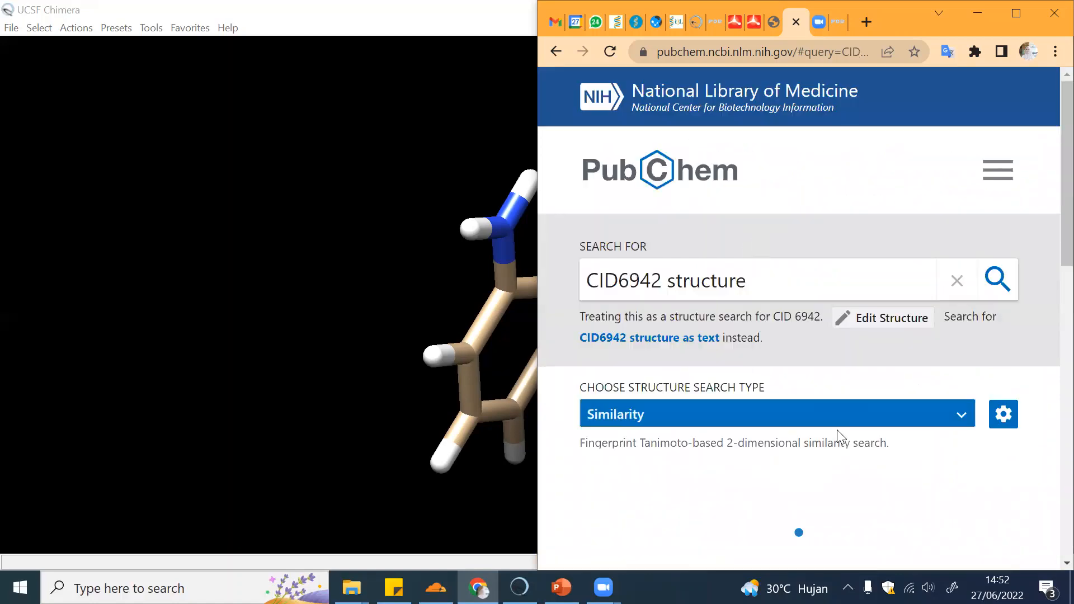
{"action": "scroll", "coordinate": [834, 461], "scroll_direction": "down", "scroll_amount": 4}
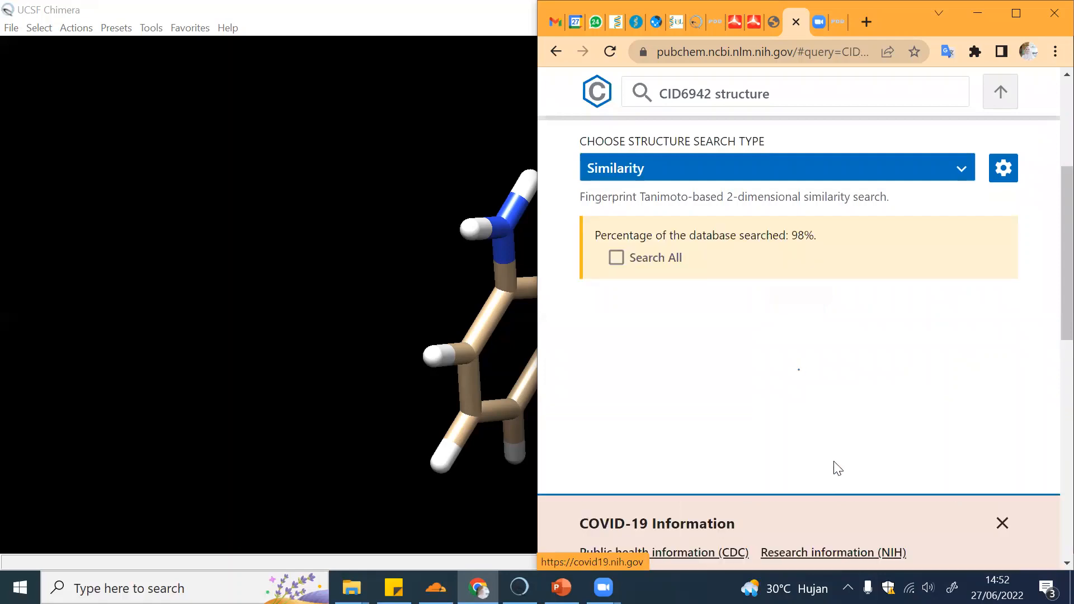
{"action": "scroll", "coordinate": [837, 468], "scroll_direction": "down", "scroll_amount": 5}
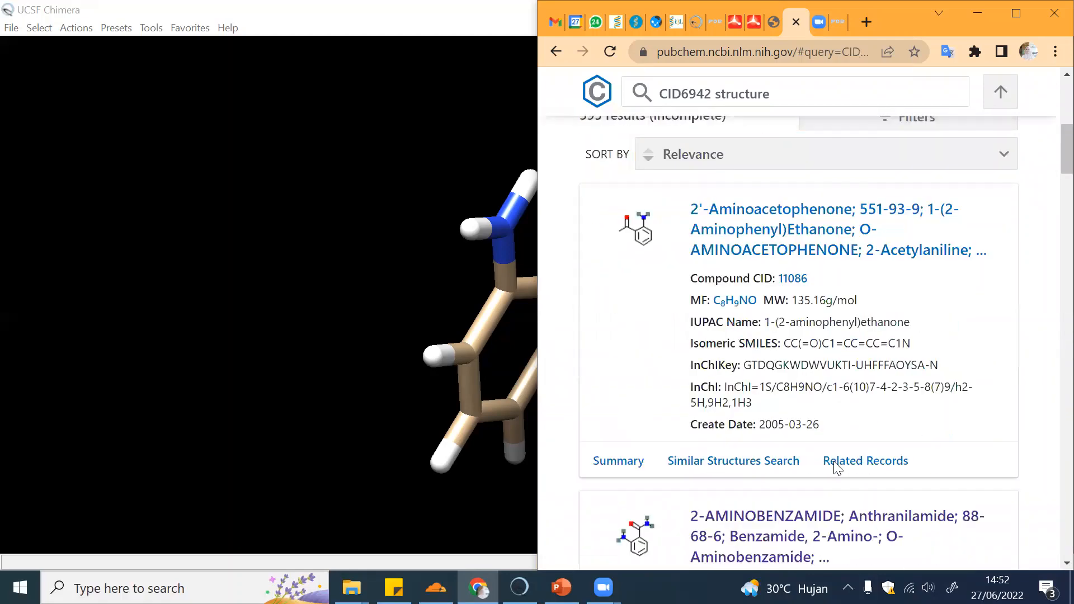
{"action": "scroll", "coordinate": [837, 468], "scroll_direction": "down", "scroll_amount": 2}
{"action": "scroll", "coordinate": [837, 467], "scroll_direction": "down", "scroll_amount": 8}
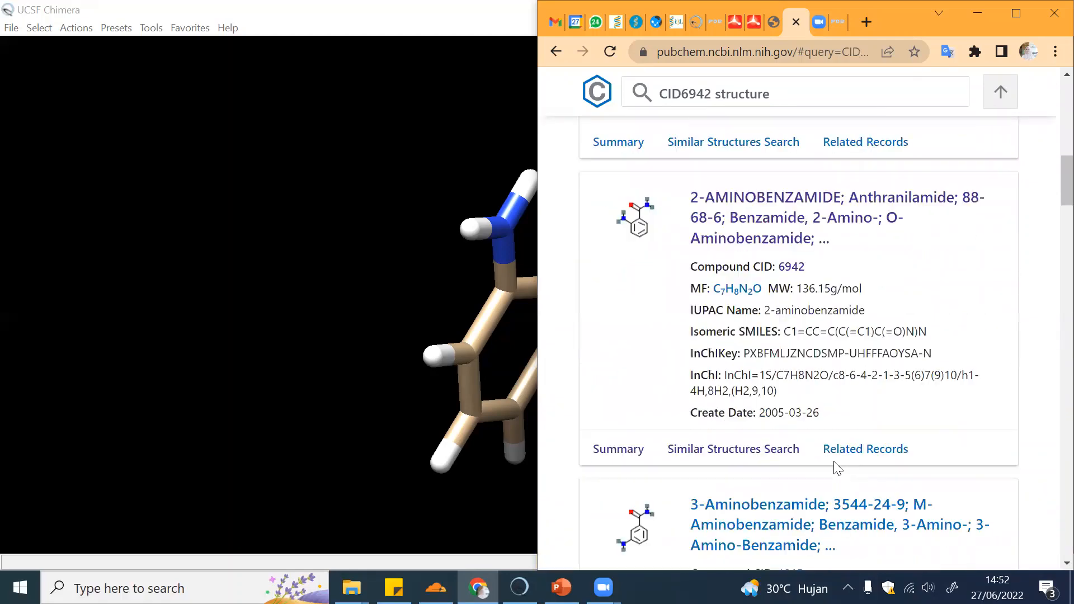
{"action": "scroll", "coordinate": [835, 464], "scroll_direction": "down", "scroll_amount": 7}
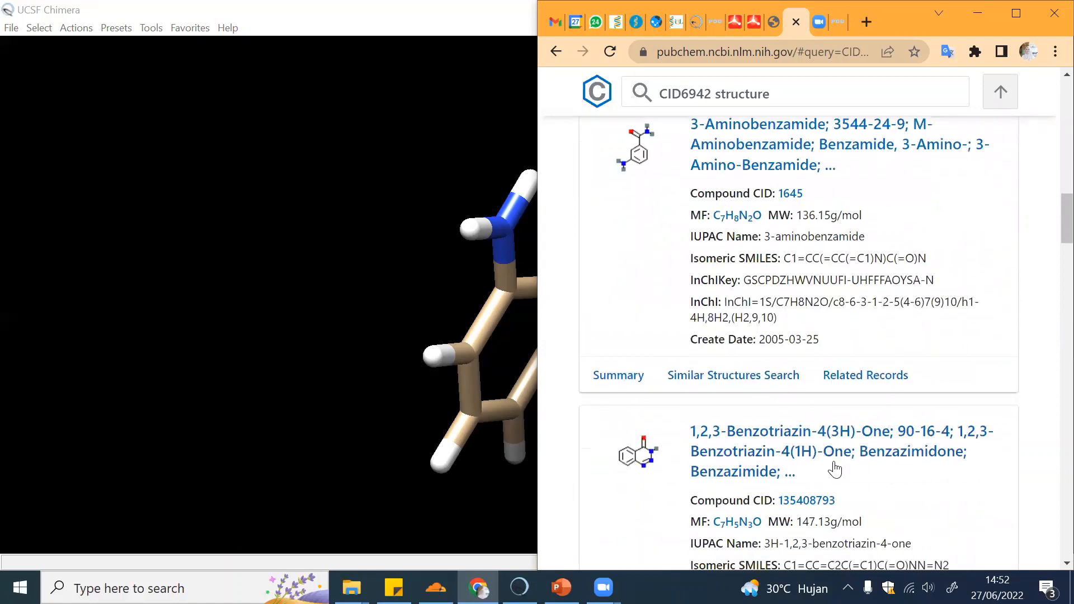
{"action": "scroll", "coordinate": [834, 464], "scroll_direction": "down", "scroll_amount": 13}
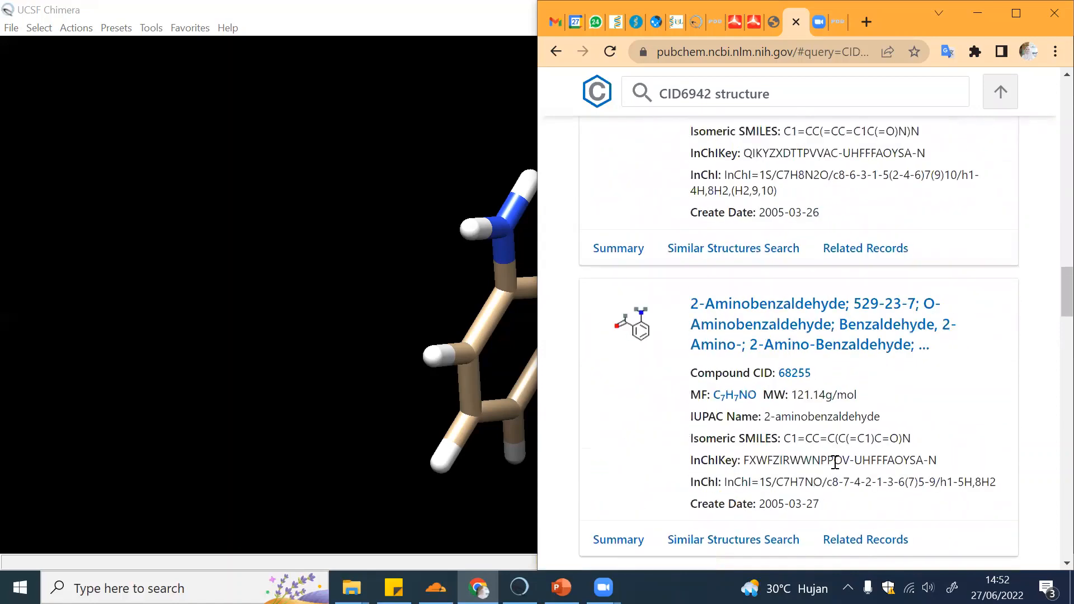
{"action": "scroll", "coordinate": [835, 462], "scroll_direction": "down", "scroll_amount": 3}
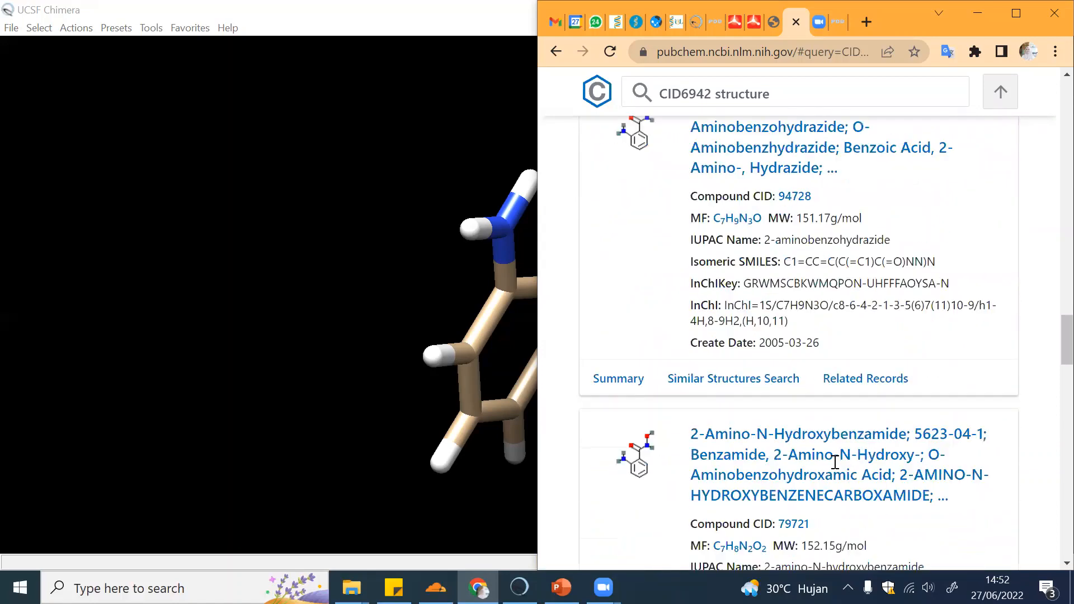
{"action": "scroll", "coordinate": [835, 464], "scroll_direction": "up", "scroll_amount": 3}
{"action": "scroll", "coordinate": [833, 461], "scroll_direction": "down", "scroll_amount": 4}
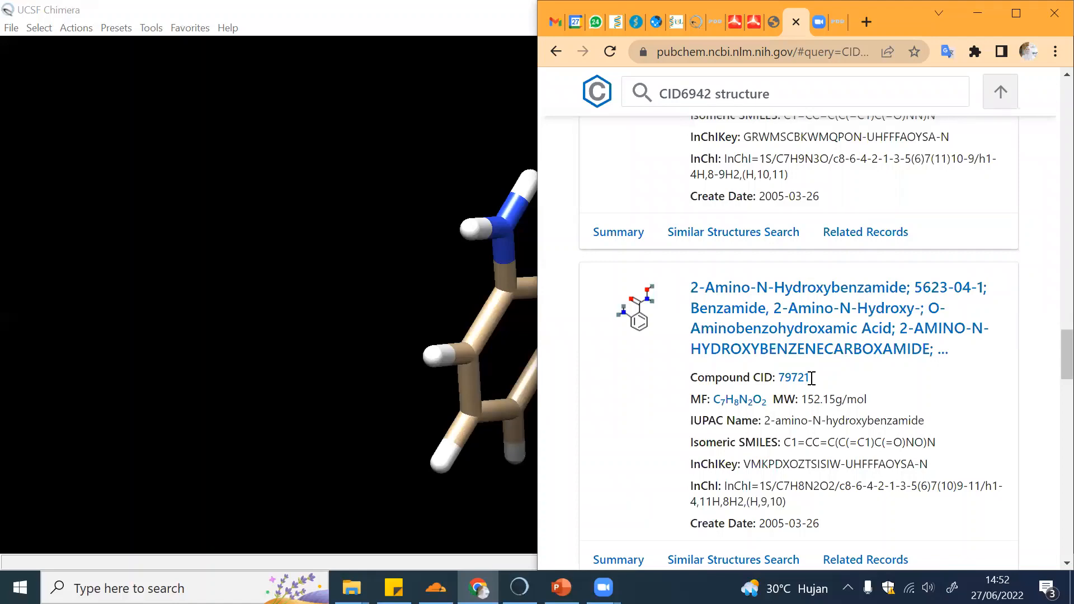
{"action": "scroll", "coordinate": [811, 378], "scroll_direction": "down", "scroll_amount": 8}
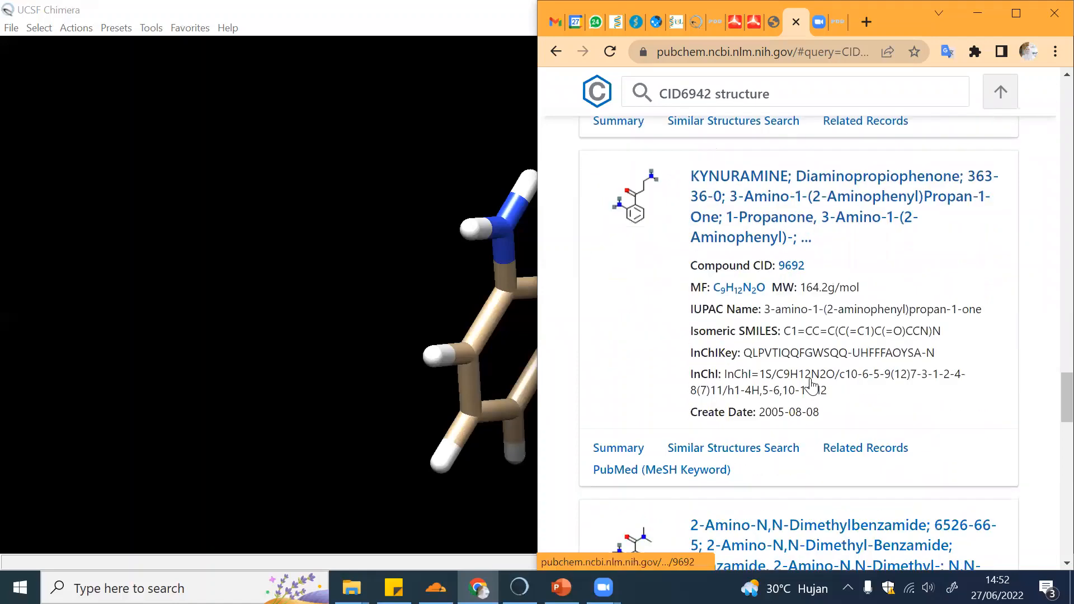
{"action": "scroll", "coordinate": [812, 384], "scroll_direction": "up", "scroll_amount": 1}
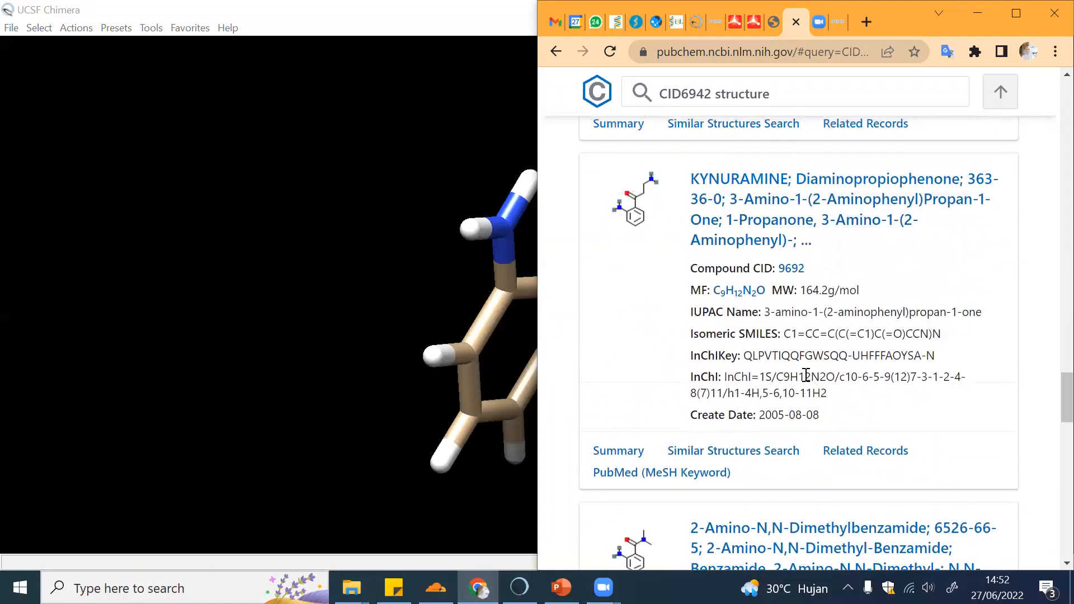
{"action": "scroll", "coordinate": [805, 374], "scroll_direction": "down", "scroll_amount": 3}
{"action": "scroll", "coordinate": [806, 375], "scroll_direction": "up", "scroll_amount": 1}
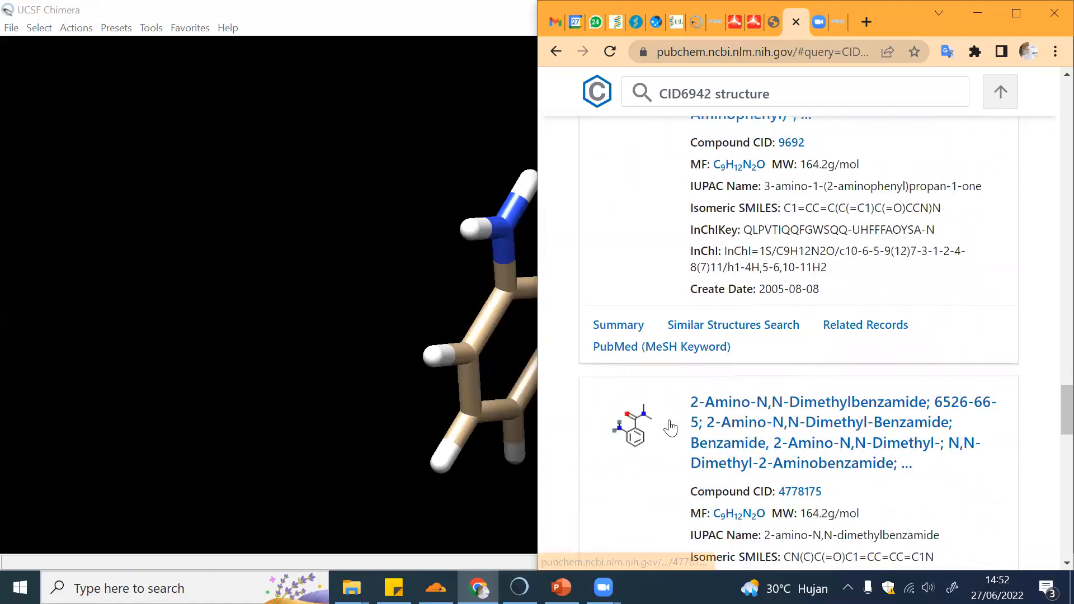
{"action": "scroll", "coordinate": [671, 428], "scroll_direction": "down", "scroll_amount": 3}
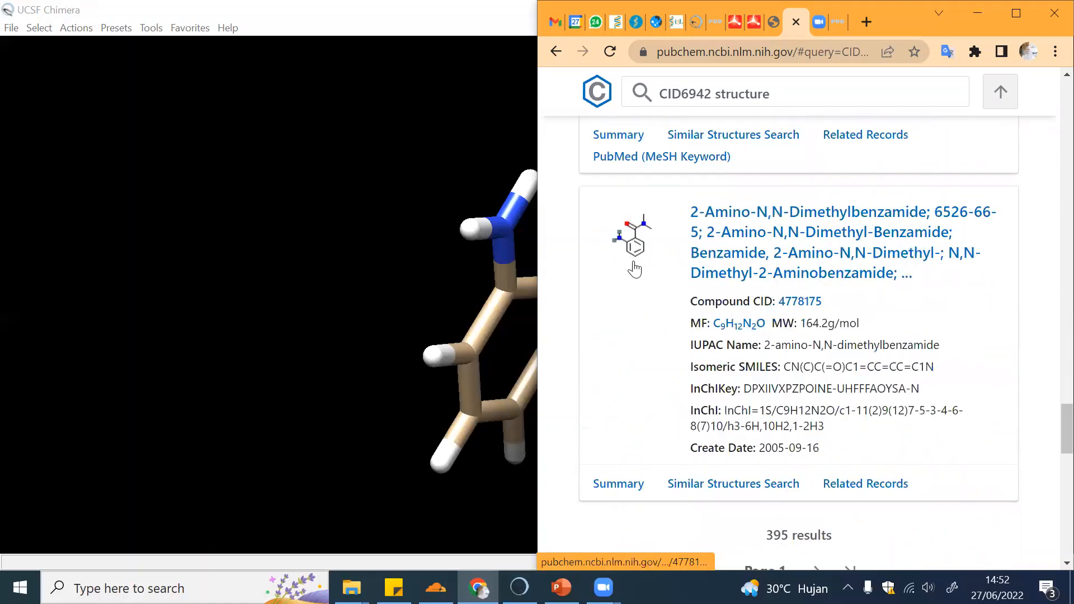
{"action": "scroll", "coordinate": [643, 255], "scroll_direction": "up", "scroll_amount": 5}
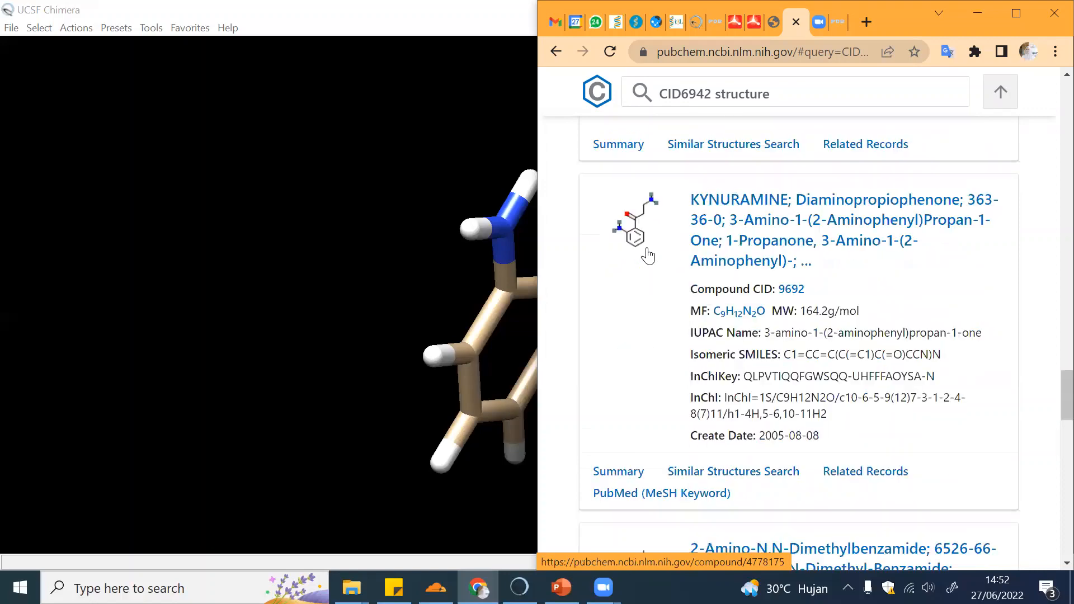
{"action": "scroll", "coordinate": [648, 256], "scroll_direction": "down", "scroll_amount": 20}
{"action": "scroll", "coordinate": [648, 256], "scroll_direction": "up", "scroll_amount": 4}
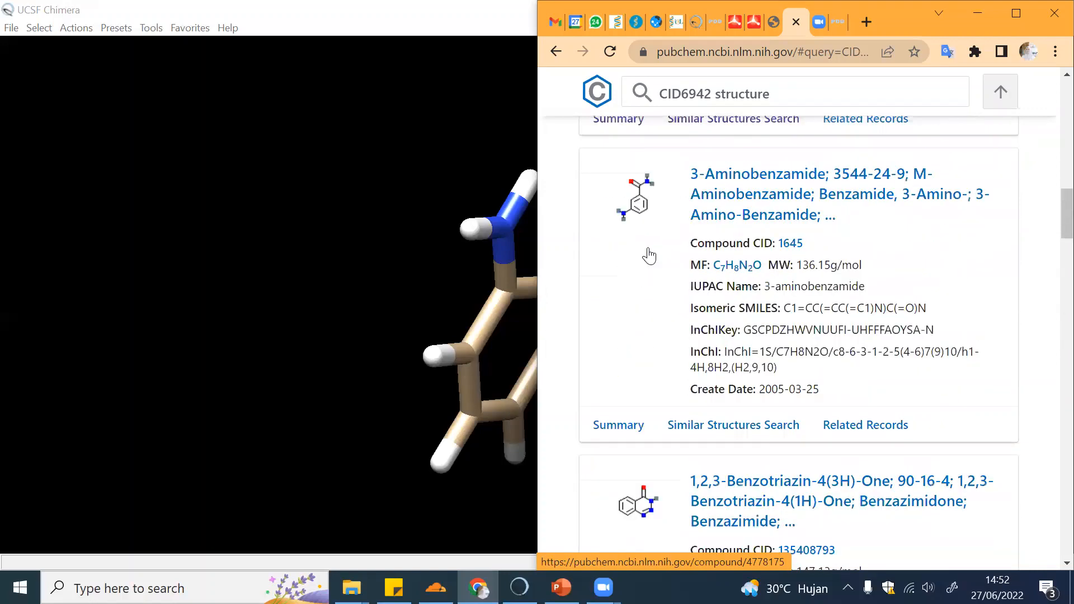
{"action": "scroll", "coordinate": [649, 257], "scroll_direction": "up", "scroll_amount": 15}
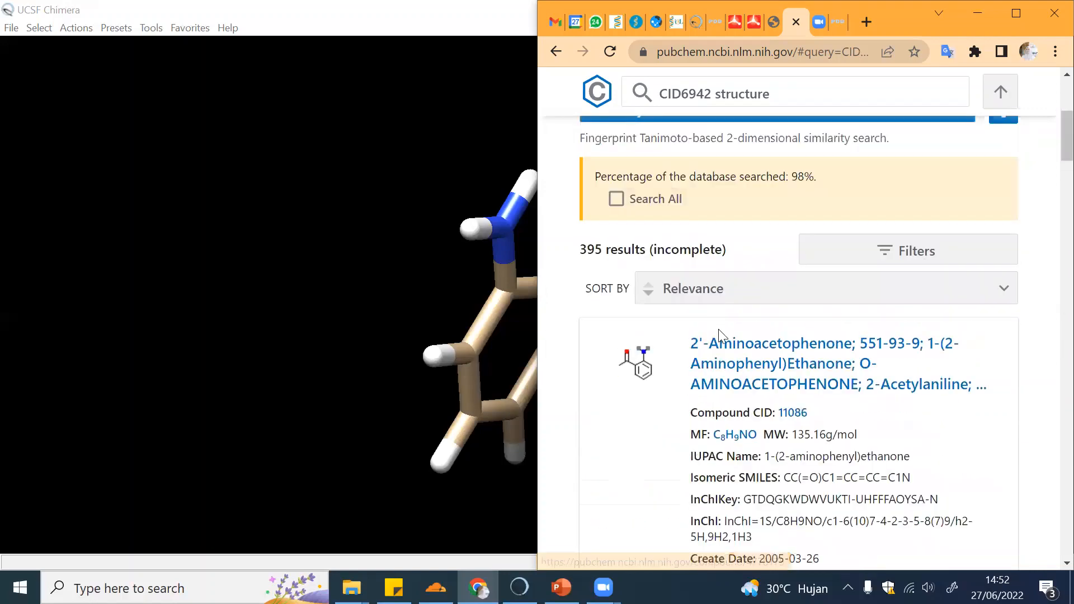
Open ChemDraw Direct in a new browser tab, and recheck PubChem's similarity results against lead compound 1 on the PowerPoint slide.
{"action": "left_click", "coordinate": [867, 29]}
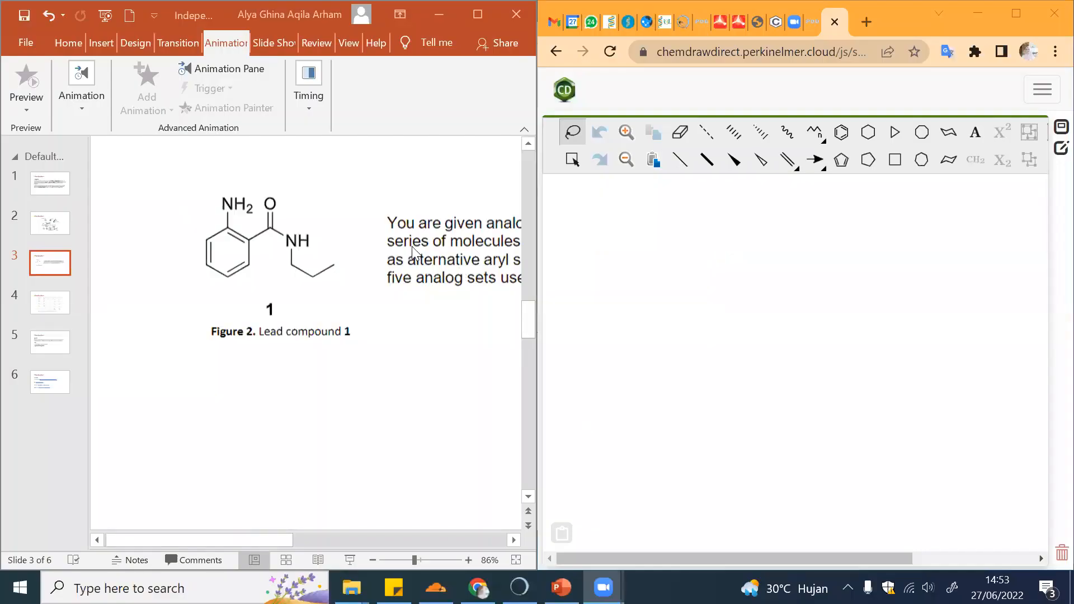
{"action": "left_click", "coordinate": [781, 30]}
{"action": "scroll", "coordinate": [715, 336], "scroll_direction": "down", "scroll_amount": 9}
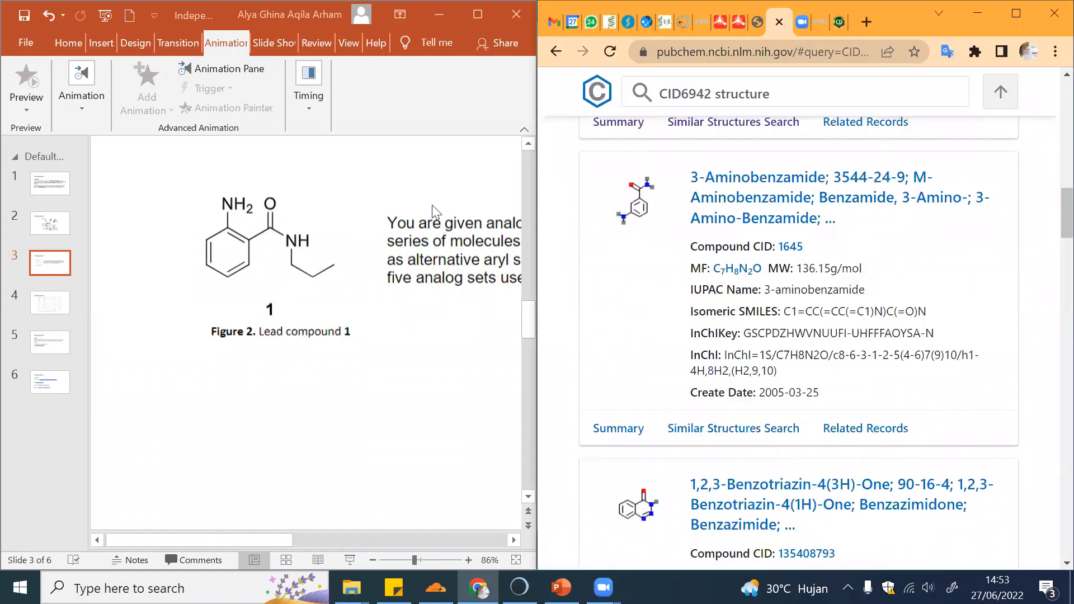
{"action": "scroll", "coordinate": [788, 273], "scroll_direction": "up", "scroll_amount": 3}
{"action": "scroll", "coordinate": [788, 277], "scroll_direction": "down", "scroll_amount": 7}
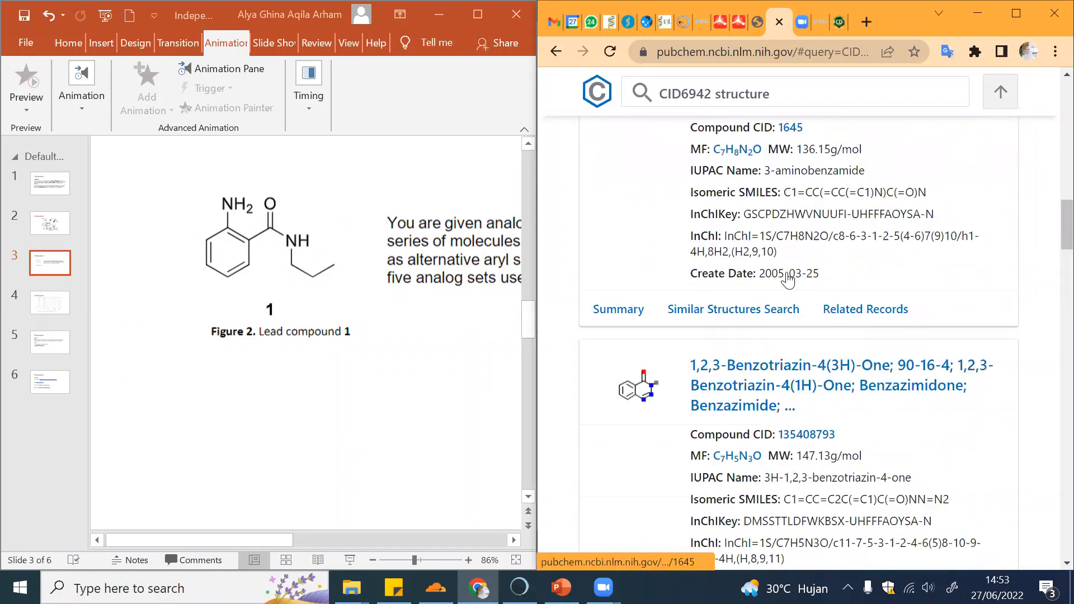
{"action": "scroll", "coordinate": [790, 275], "scroll_direction": "down", "scroll_amount": 10}
{"action": "scroll", "coordinate": [786, 278], "scroll_direction": "up", "scroll_amount": 20}
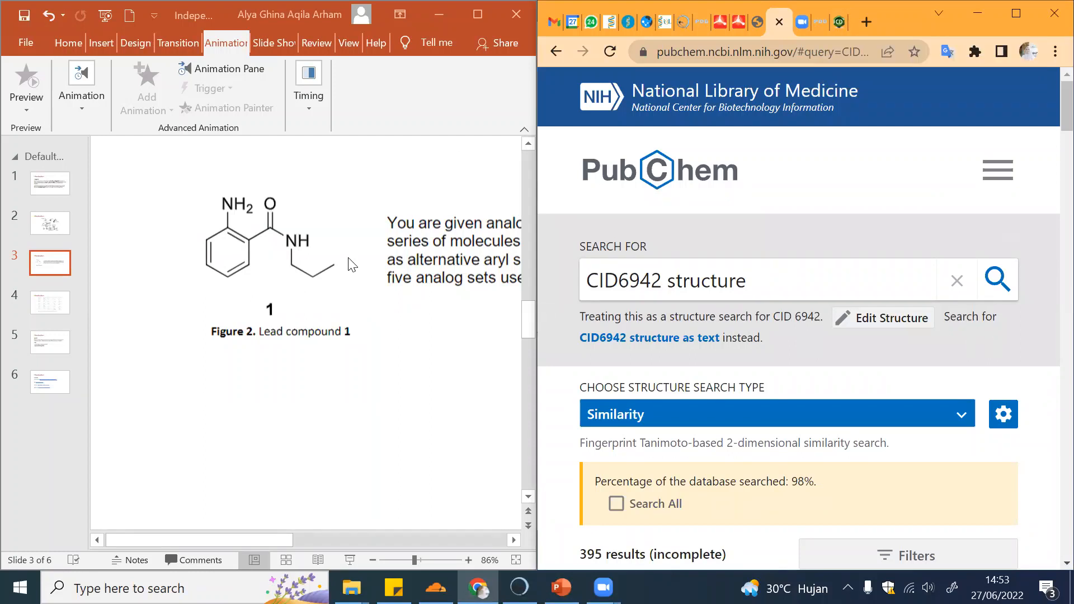
Start drawing lead compound 1 in ChemDraw Direct by placing a benzene ring and choosing the solid single-bond tool.
{"action": "left_click", "coordinate": [838, 22]}
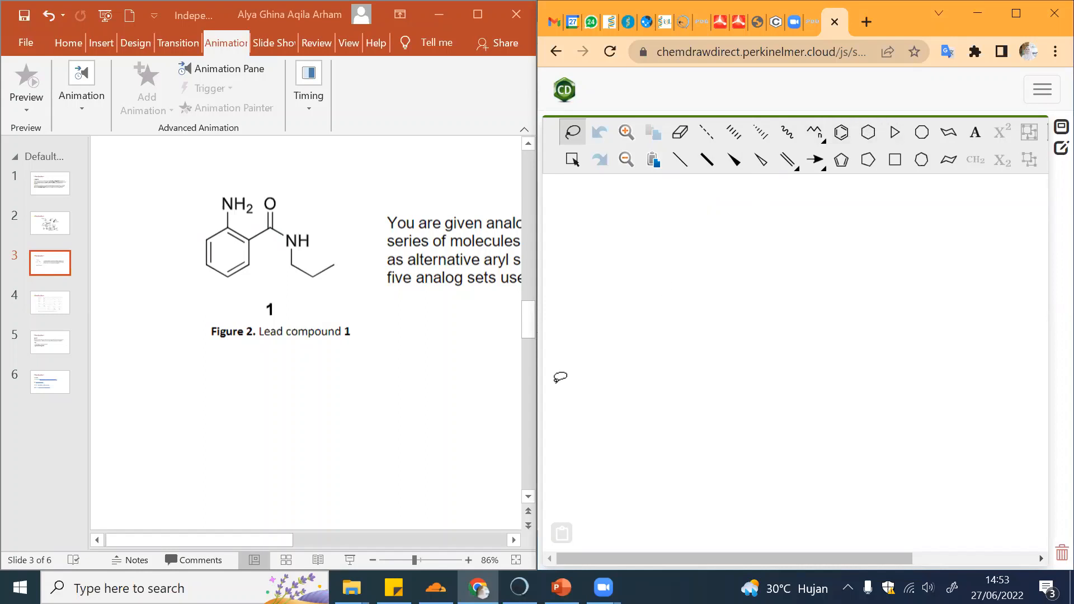
{"action": "left_click", "coordinate": [840, 133]}
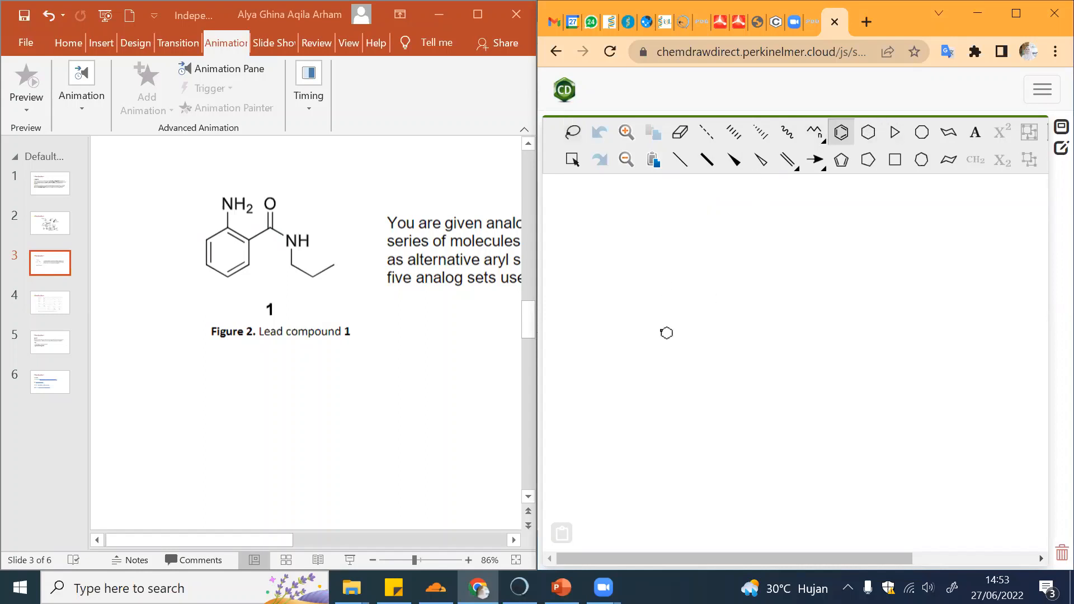
{"action": "left_click", "coordinate": [640, 358]}
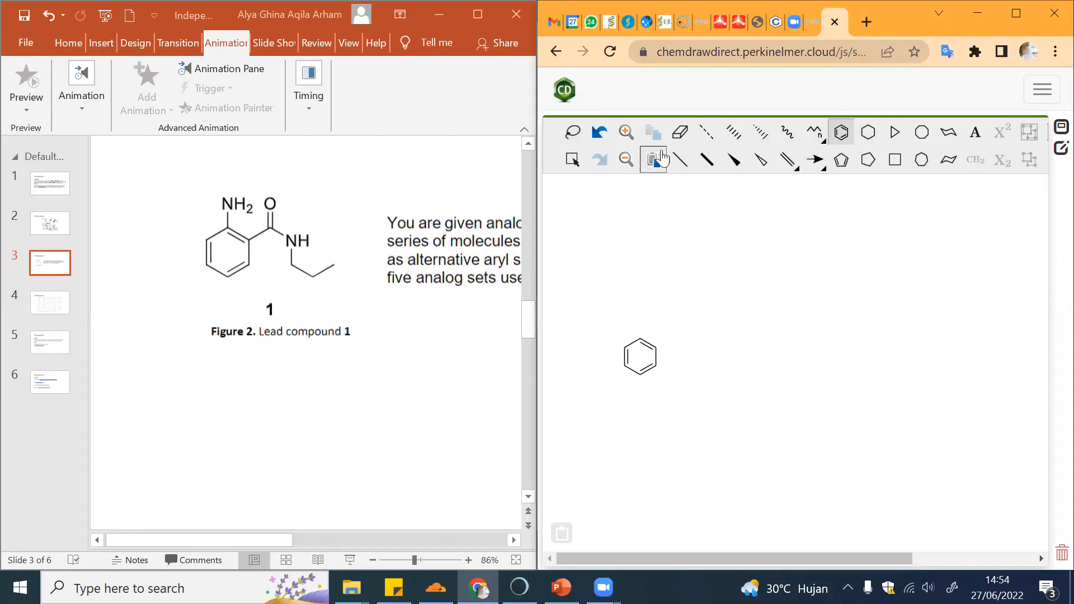
{"action": "left_click", "coordinate": [680, 160]}
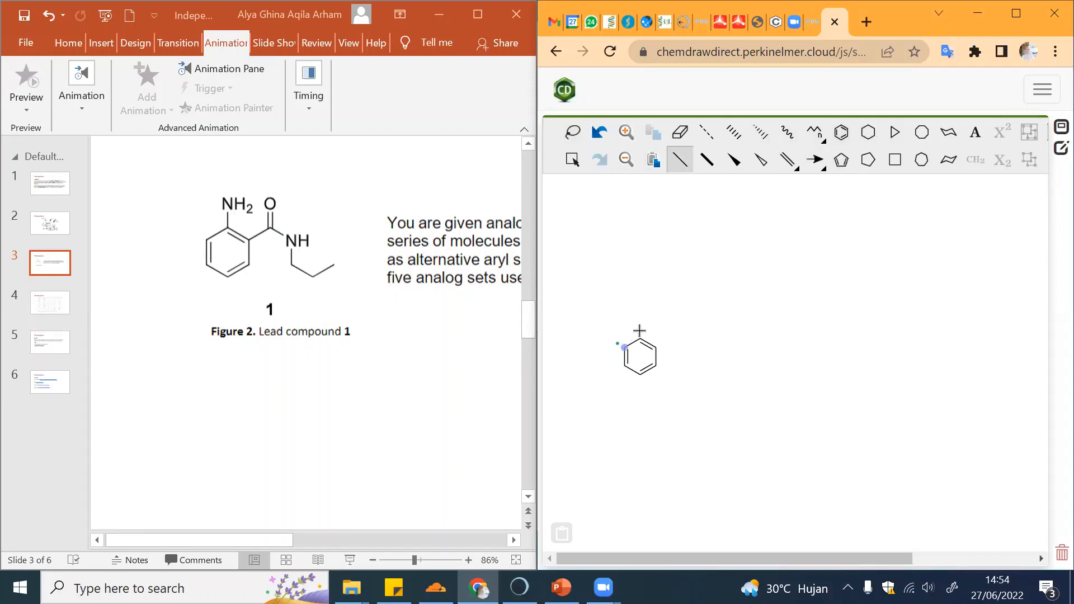